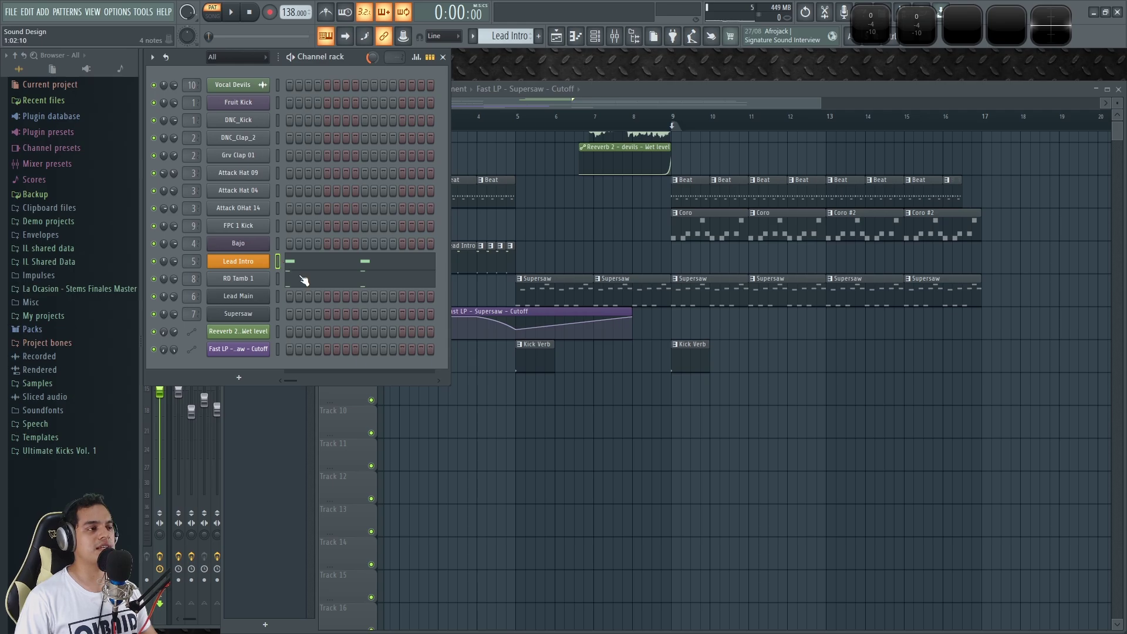
Audition notes on the Lead Intro, RD Tamb 1 and Supersaw channels
{"action": "key", "text": "b"}
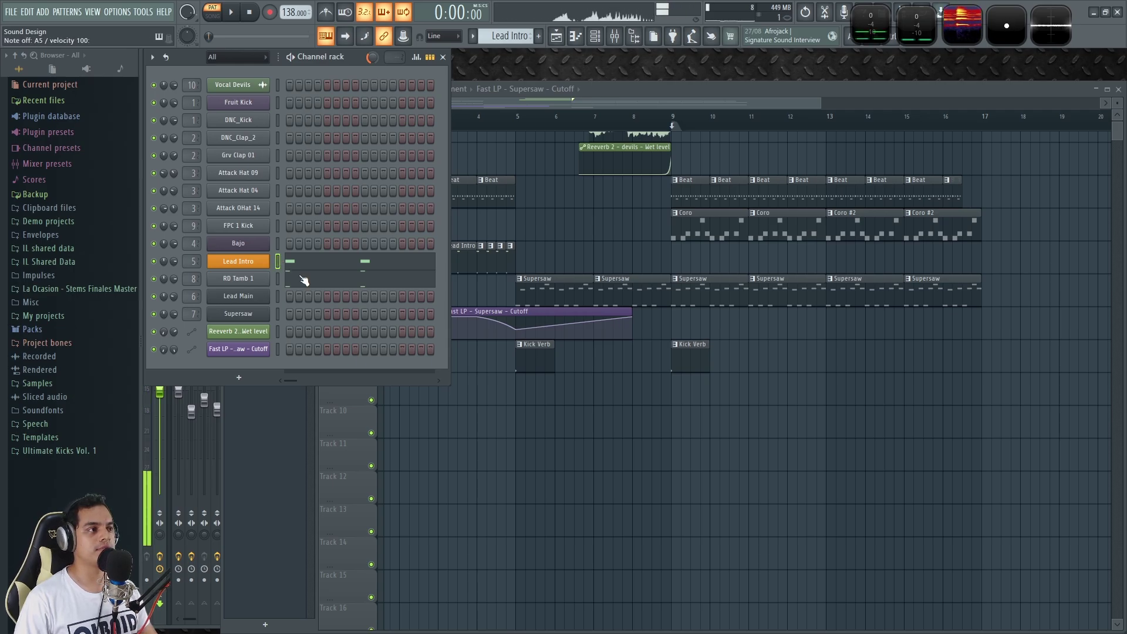
{"action": "key", "text": "x"}
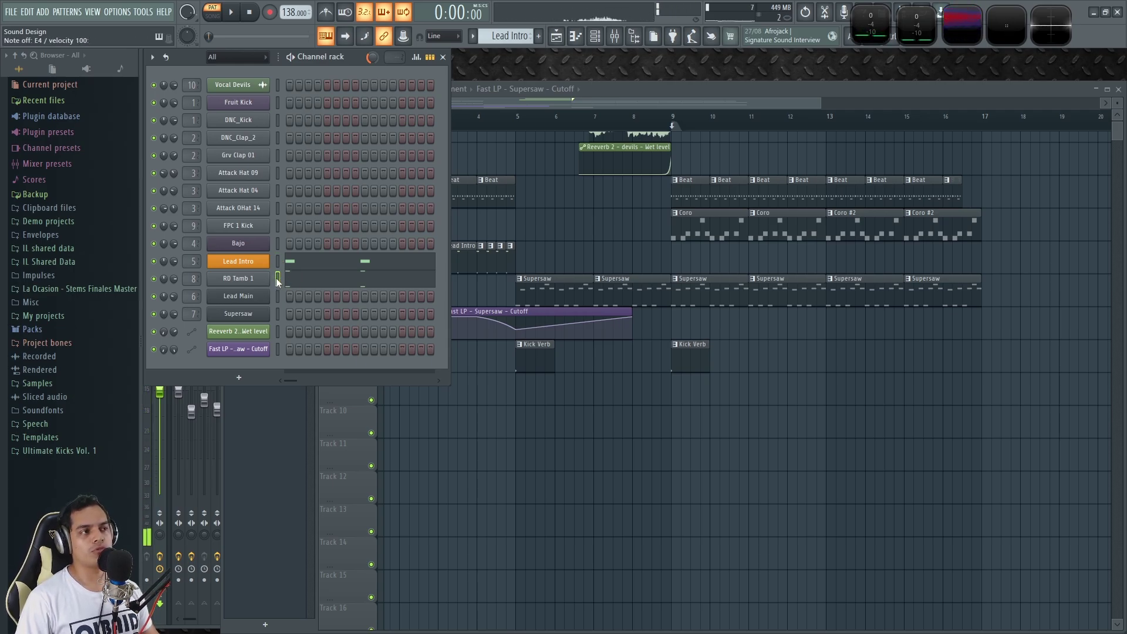
{"action": "key", "text": "KP_Add"}
{"action": "left_click", "coordinate": [281, 317]}
{"action": "key", "text": "c"}
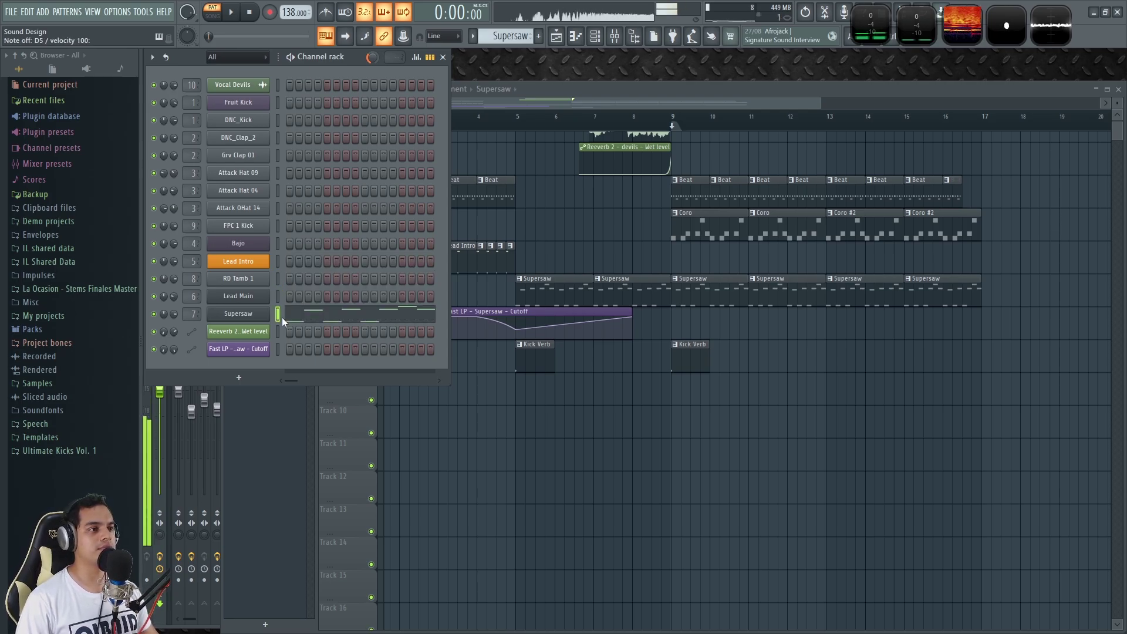
Switch to the Coro pattern and audition a note on the Lead Main channel
{"action": "key", "text": "KP_Add"}
{"action": "key", "text": "KP_Add"}
{"action": "key", "text": "KP_Subtract"}
{"action": "key", "text": "KP_Subtract"}
{"action": "key", "text": "KP_Subtract"}
{"action": "key", "text": "KP_Subtract"}
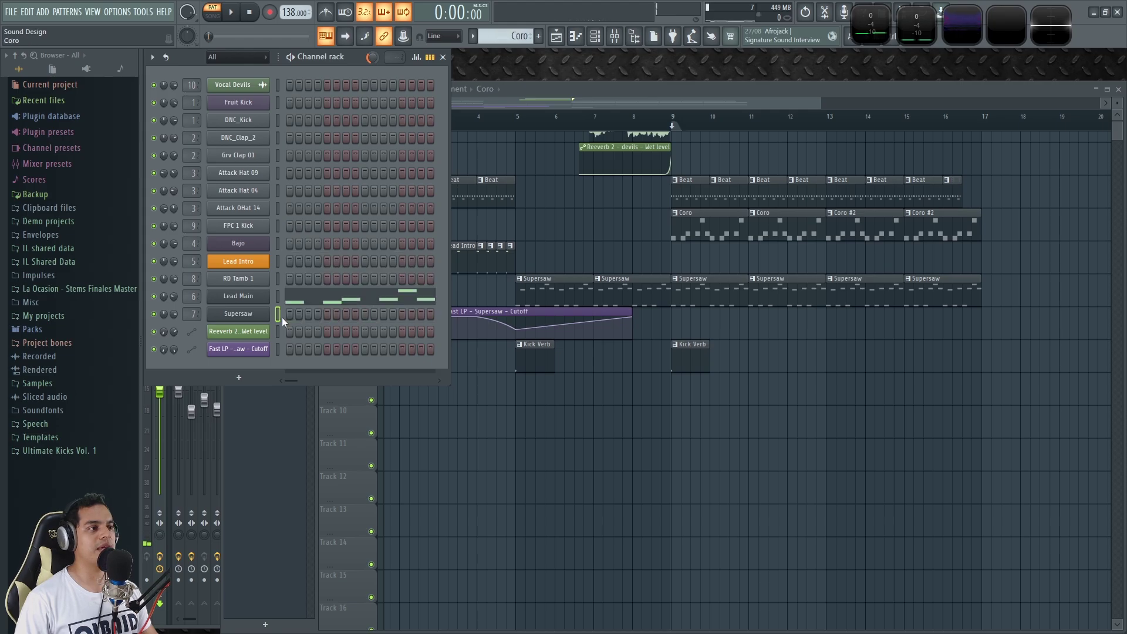
{"action": "left_click", "coordinate": [277, 296]}
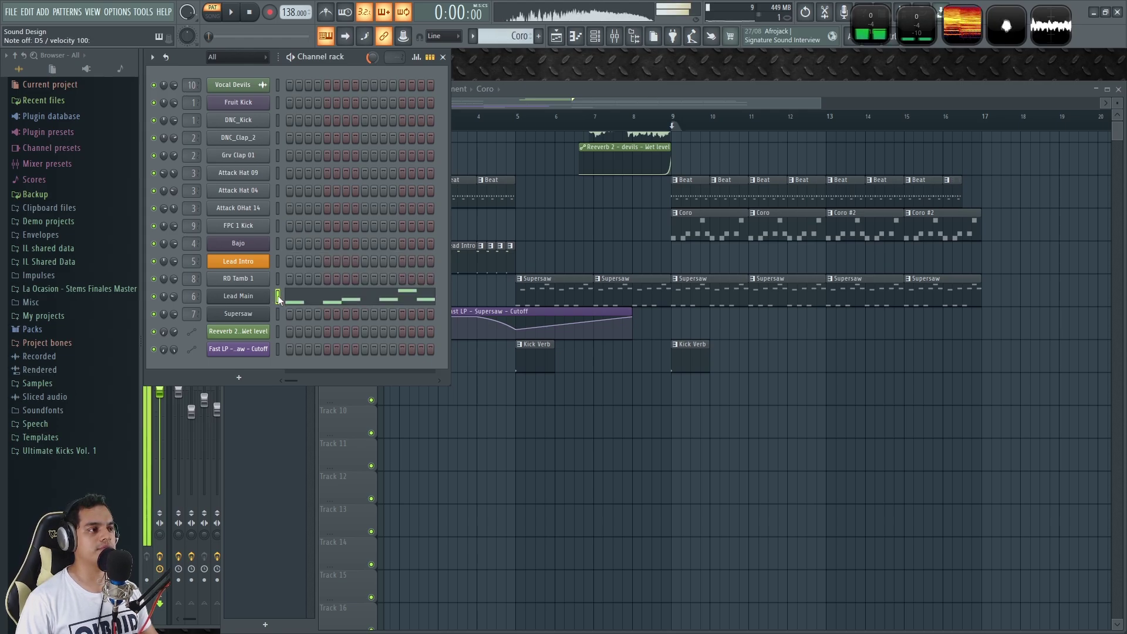
Play back the Lead Intro pattern and the Supersaw pattern one after the other
{"action": "key", "text": "KP_Subtract"}
{"action": "key", "text": "KP_Add"}
{"action": "key", "text": "KP_Add"}
{"action": "key", "text": "KP_Add"}
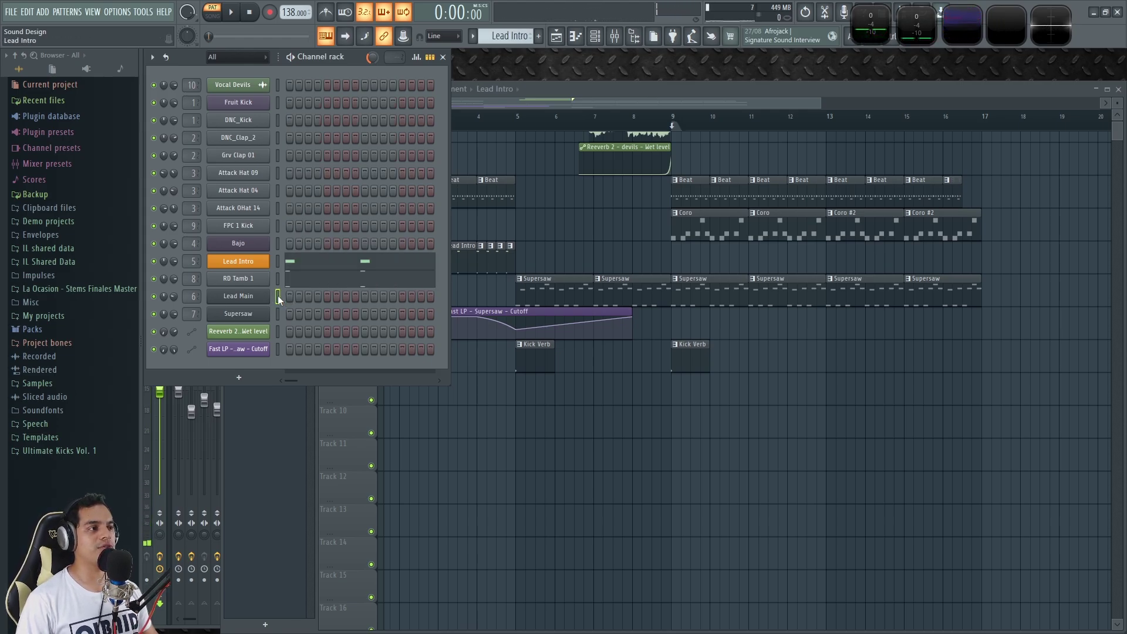
{"action": "key", "text": "space"}
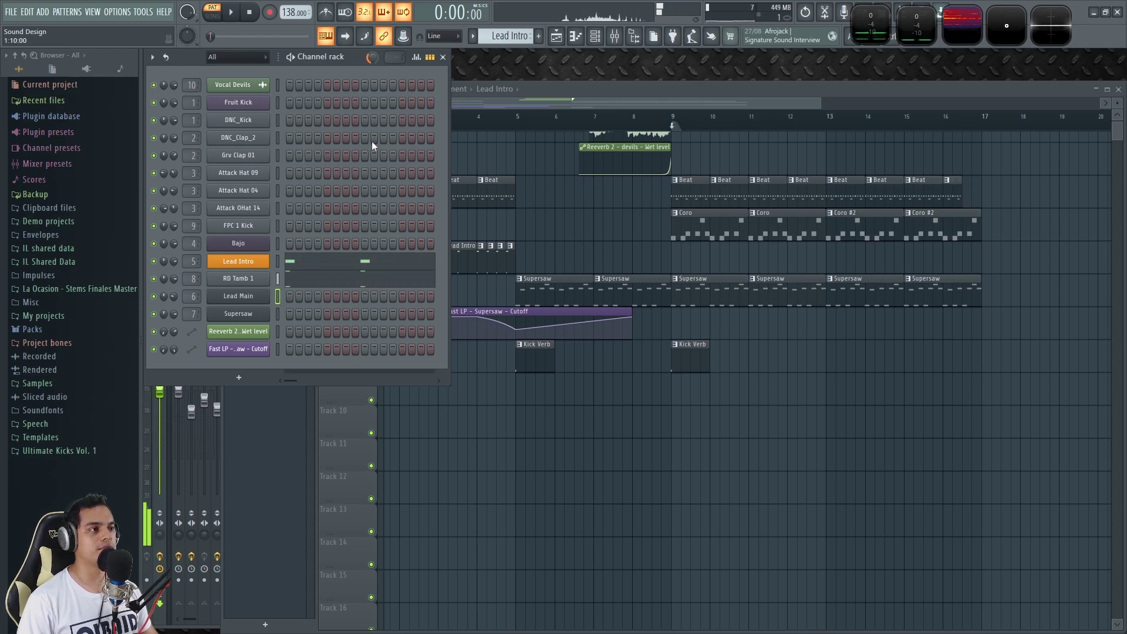
{"action": "key", "text": "space"}
{"action": "key", "text": "KP_Add"}
{"action": "key", "text": "space"}
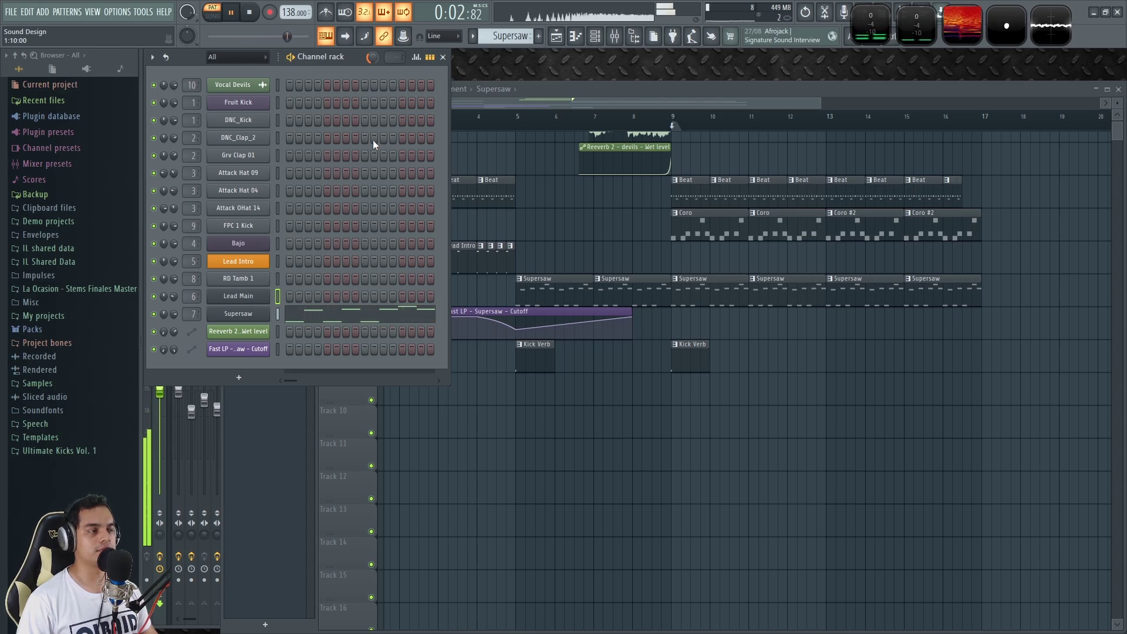
{"action": "key", "text": "space"}
Switch playback to song mode and listen to the playlist arrangement from bar 1
{"action": "left_click", "coordinate": [583, 91]}
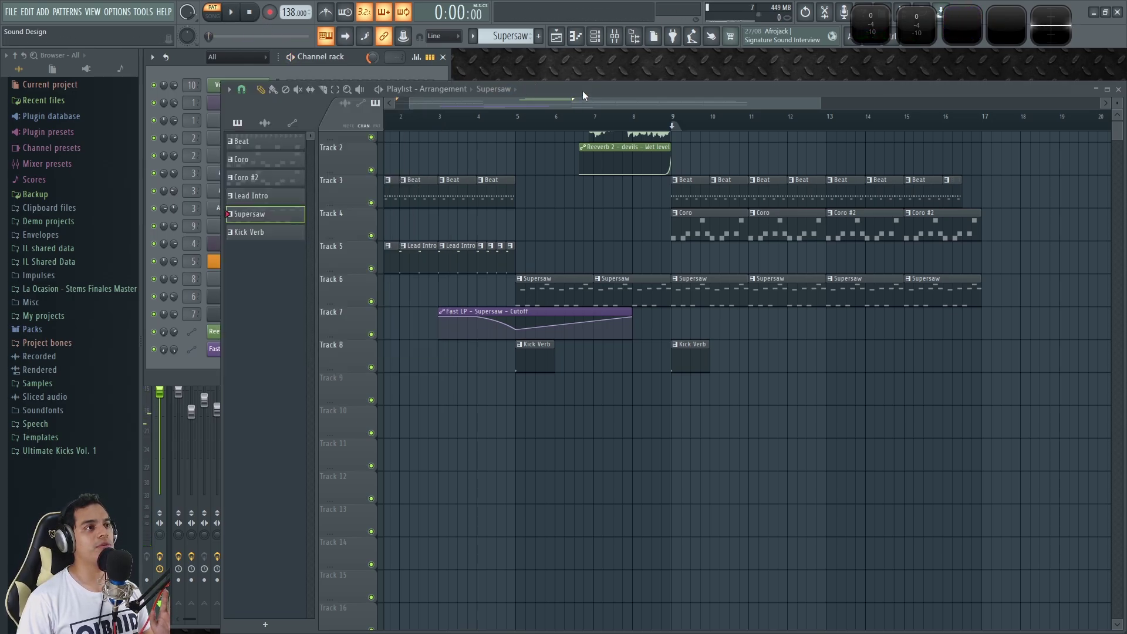
{"action": "left_click", "coordinate": [213, 19]}
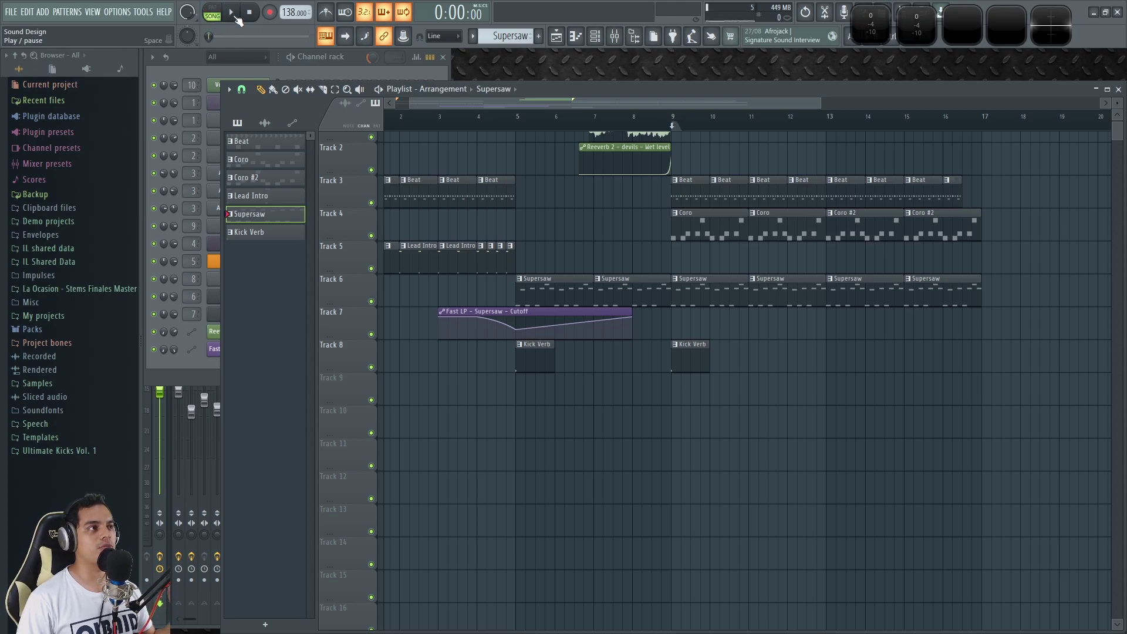
{"action": "left_click_drag", "start_coordinate": [460, 103], "coordinate": [419, 105]}
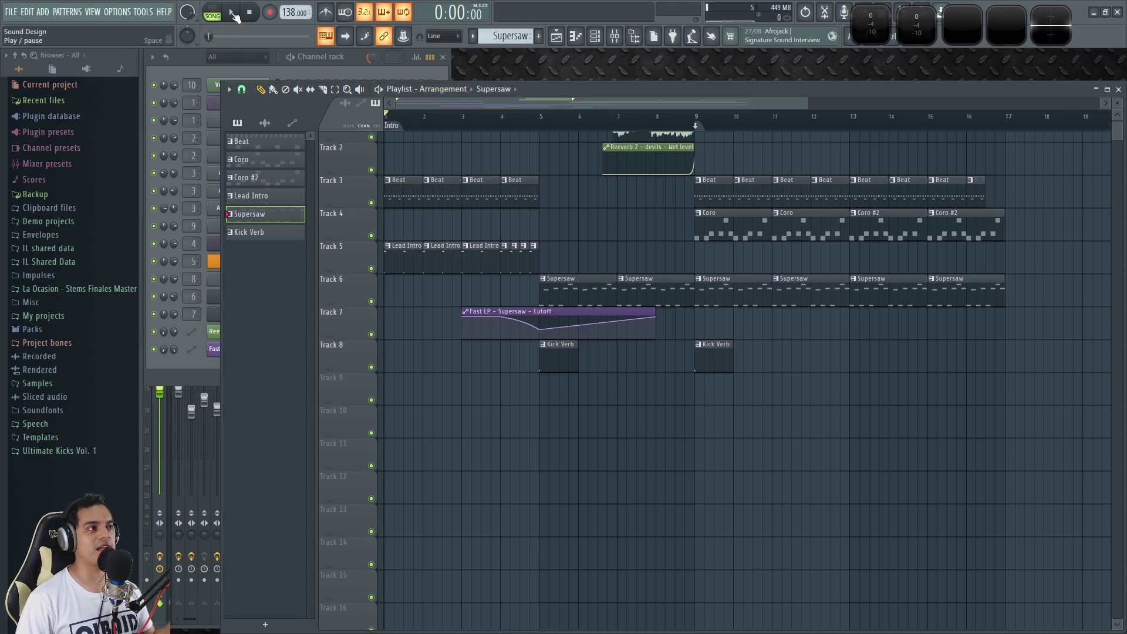
{"action": "left_click", "coordinate": [233, 16]}
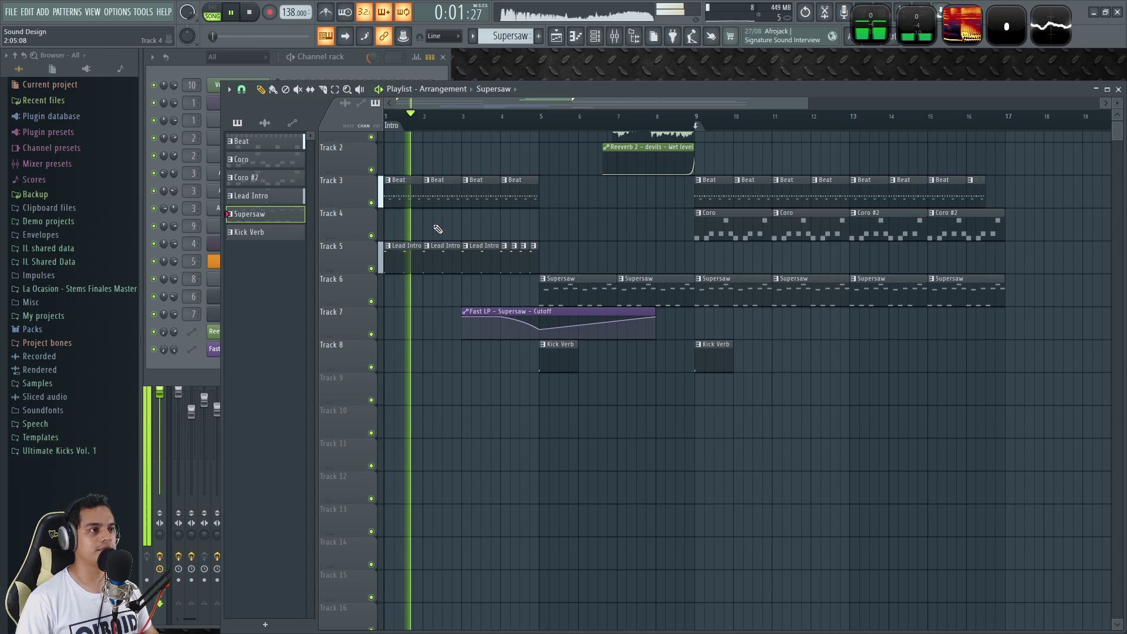
{"action": "scroll", "coordinate": [434, 228], "scroll_direction": "up", "scroll_amount": 2}
{"action": "scroll", "coordinate": [448, 309], "scroll_direction": "down", "scroll_amount": 1}
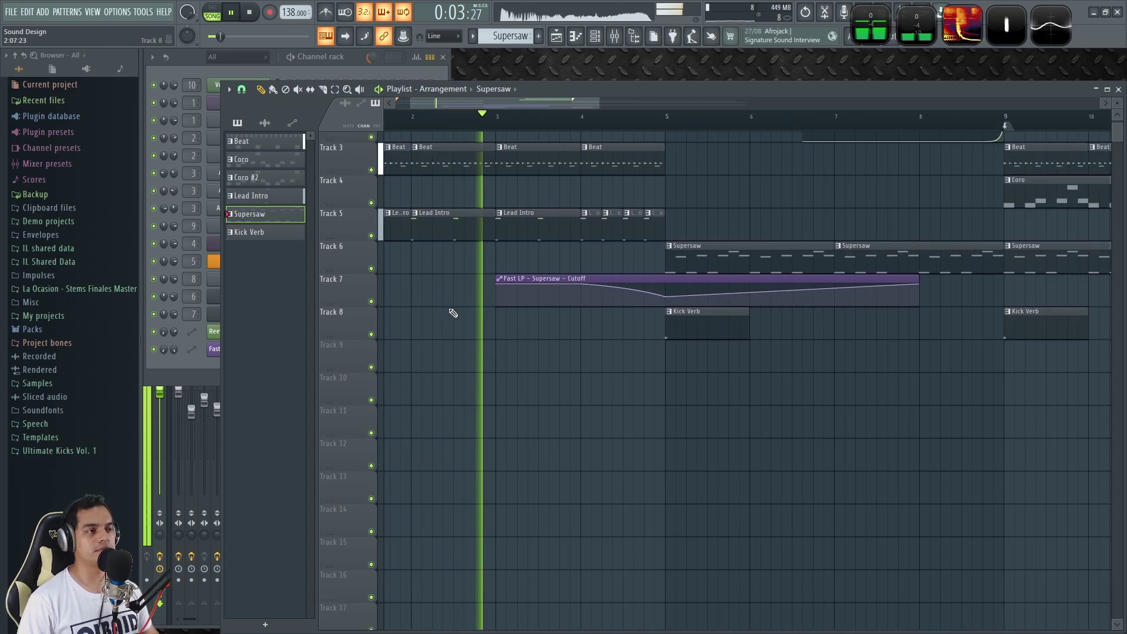
{"action": "scroll", "coordinate": [465, 316], "scroll_direction": "down", "scroll_amount": 2}
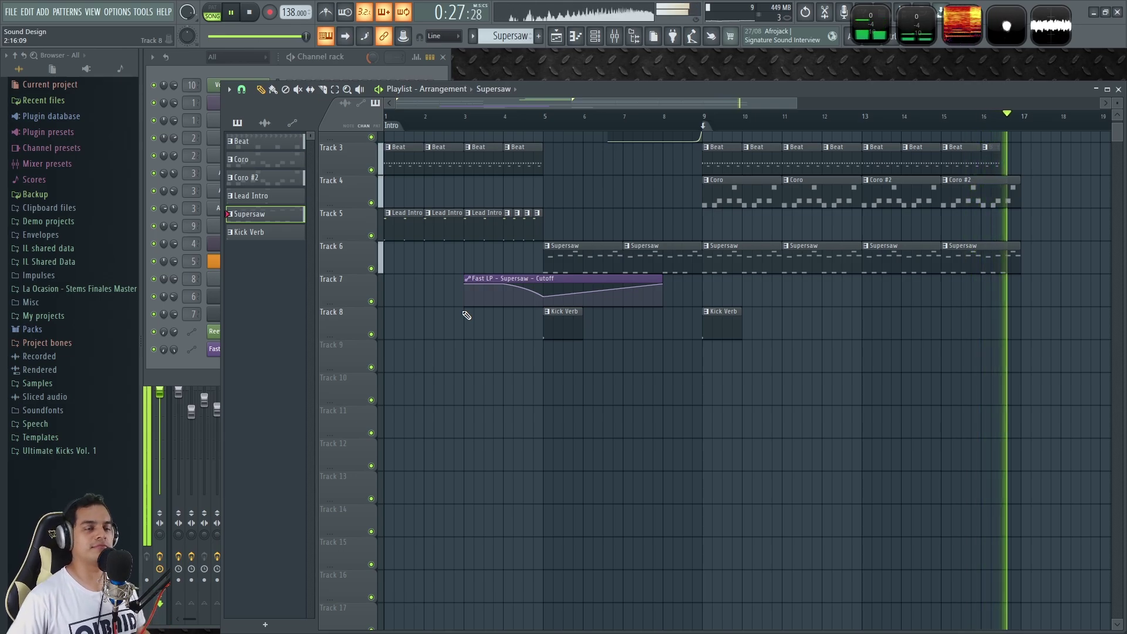
{"action": "key", "text": "space"}
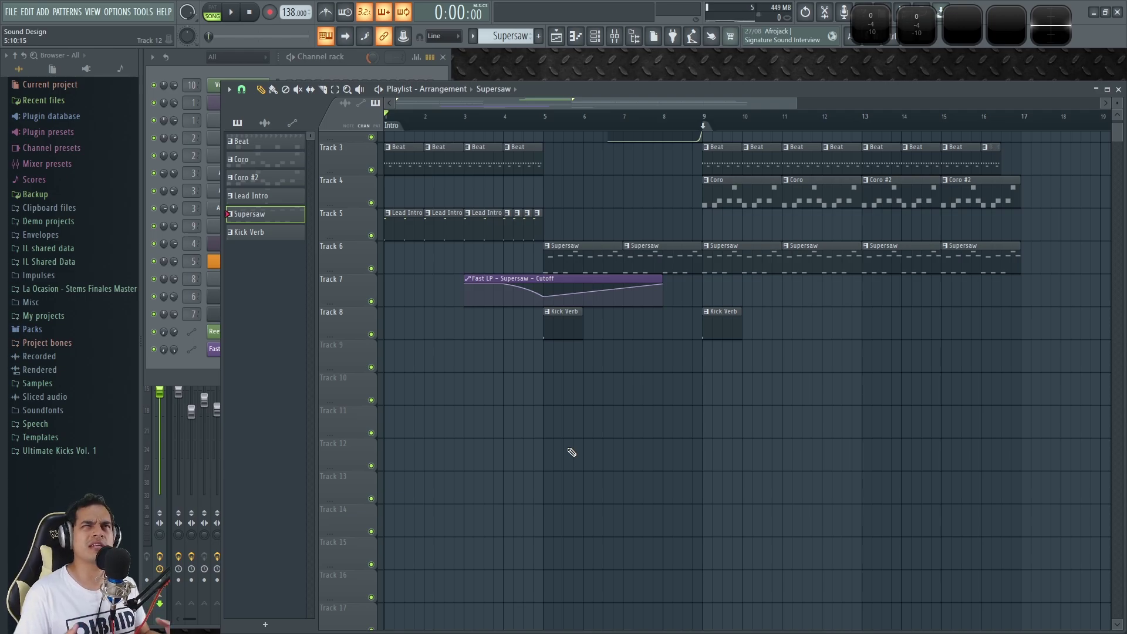
Save the project
{"action": "scroll", "coordinate": [520, 461], "scroll_direction": "up", "scroll_amount": 2}
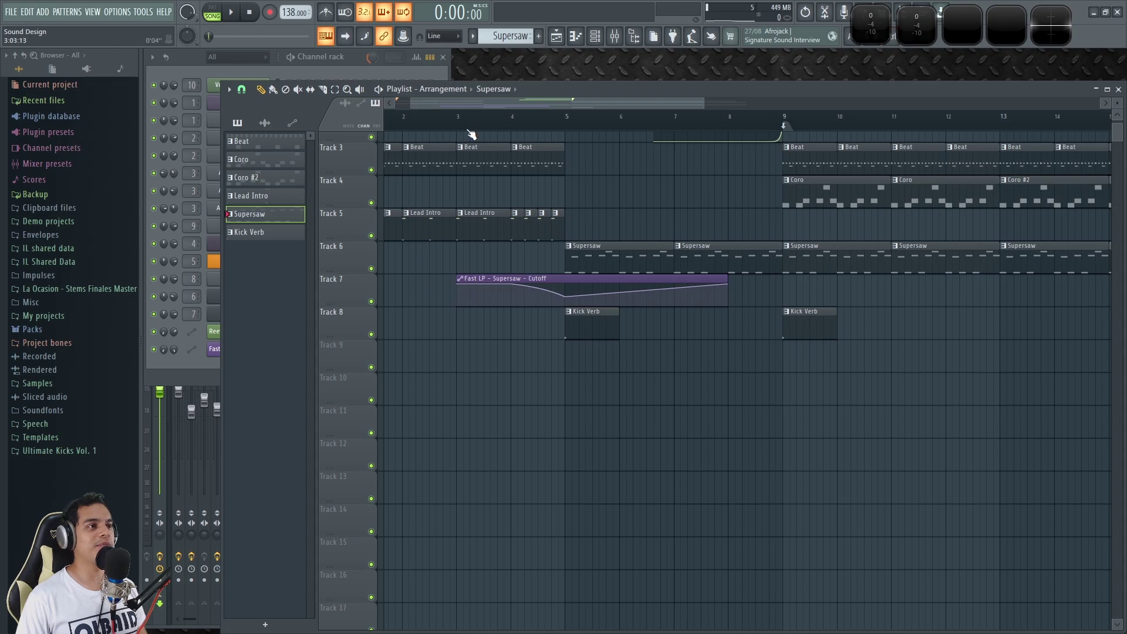
{"action": "scroll", "coordinate": [484, 351], "scroll_direction": "up", "scroll_amount": 1}
{"action": "scroll", "coordinate": [485, 351], "scroll_direction": "up", "scroll_amount": 1}
{"action": "scroll", "coordinate": [490, 105], "scroll_direction": "up", "scroll_amount": 1}
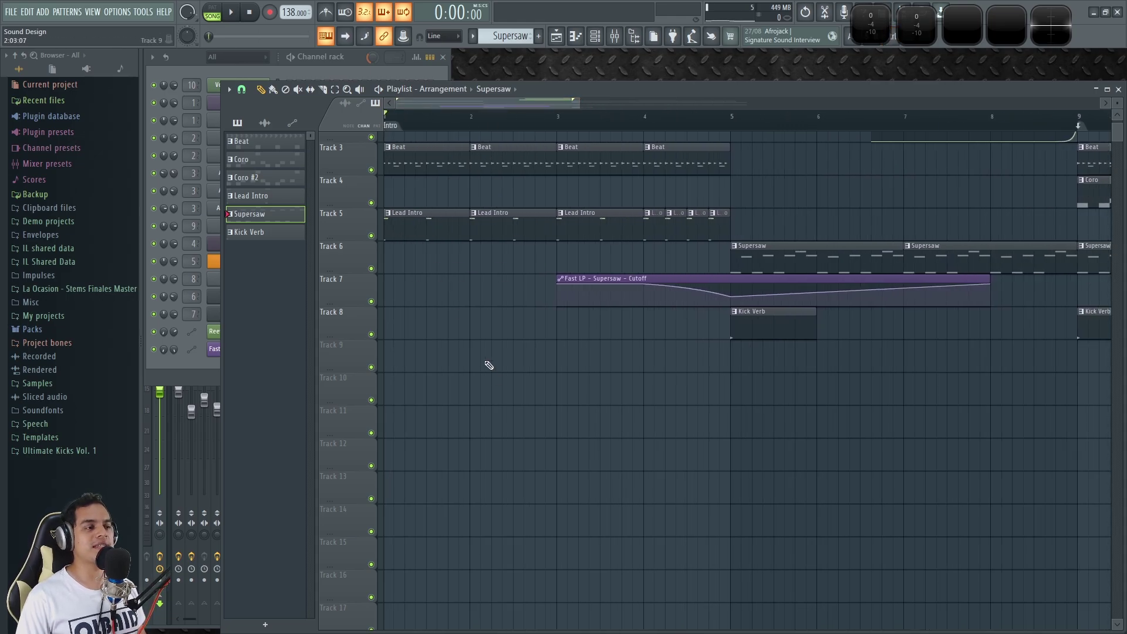
{"action": "scroll", "coordinate": [488, 362], "scroll_direction": "down", "scroll_amount": 2}
{"action": "scroll", "coordinate": [484, 350], "scroll_direction": "up", "scroll_amount": 2}
{"action": "key", "text": "ctrl+s"}
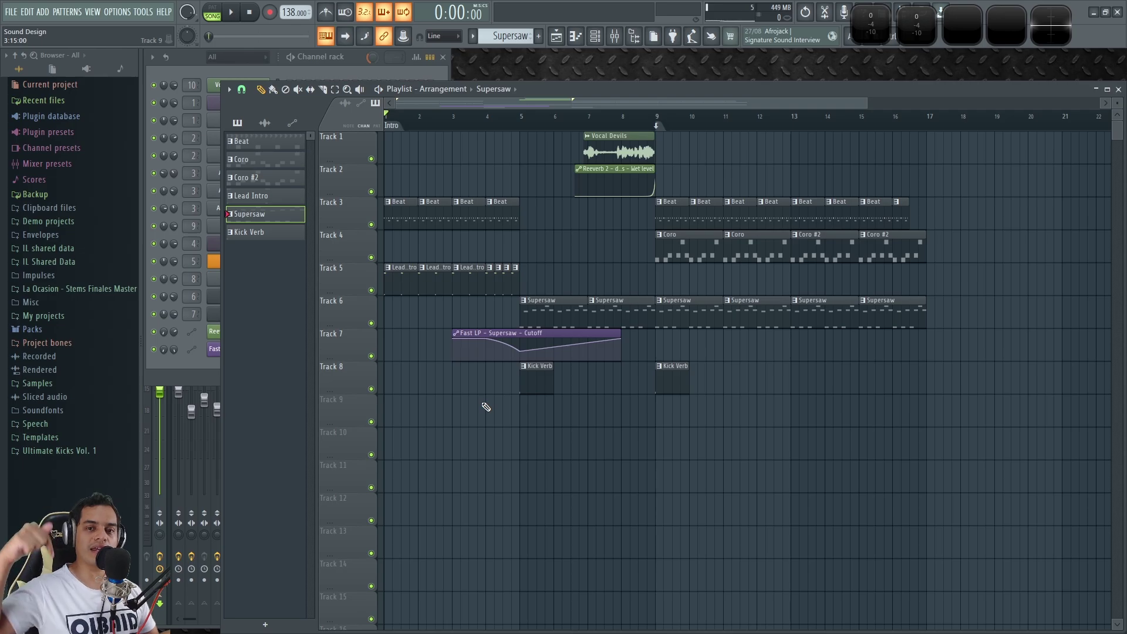
Select the Lead Intro pattern and open the Lead Intro channel's Sytrus synth beside the channel rack
{"action": "scroll", "coordinate": [378, 247], "scroll_direction": "up", "scroll_amount": 4}
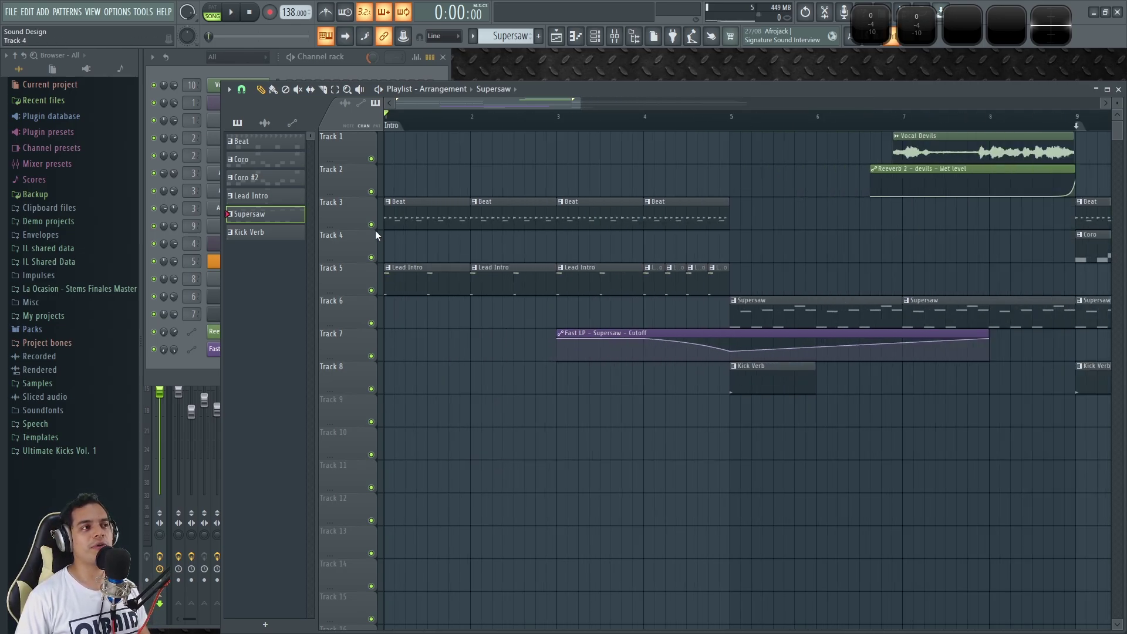
{"action": "left_click", "coordinate": [437, 267]}
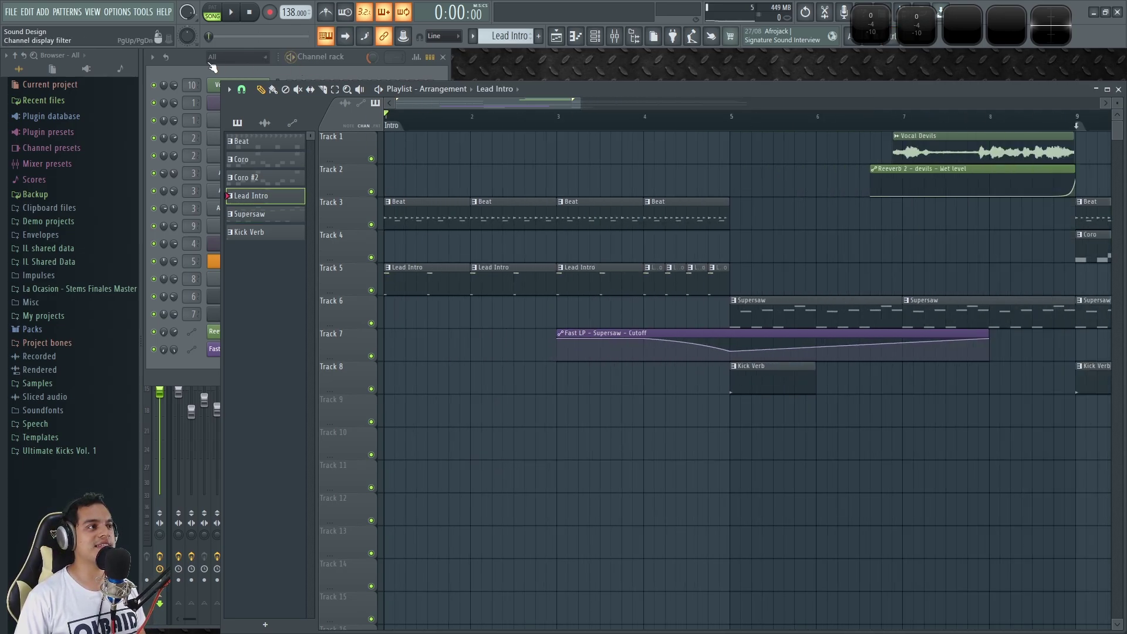
{"action": "left_click", "coordinate": [212, 67]}
{"action": "left_click", "coordinate": [279, 263]}
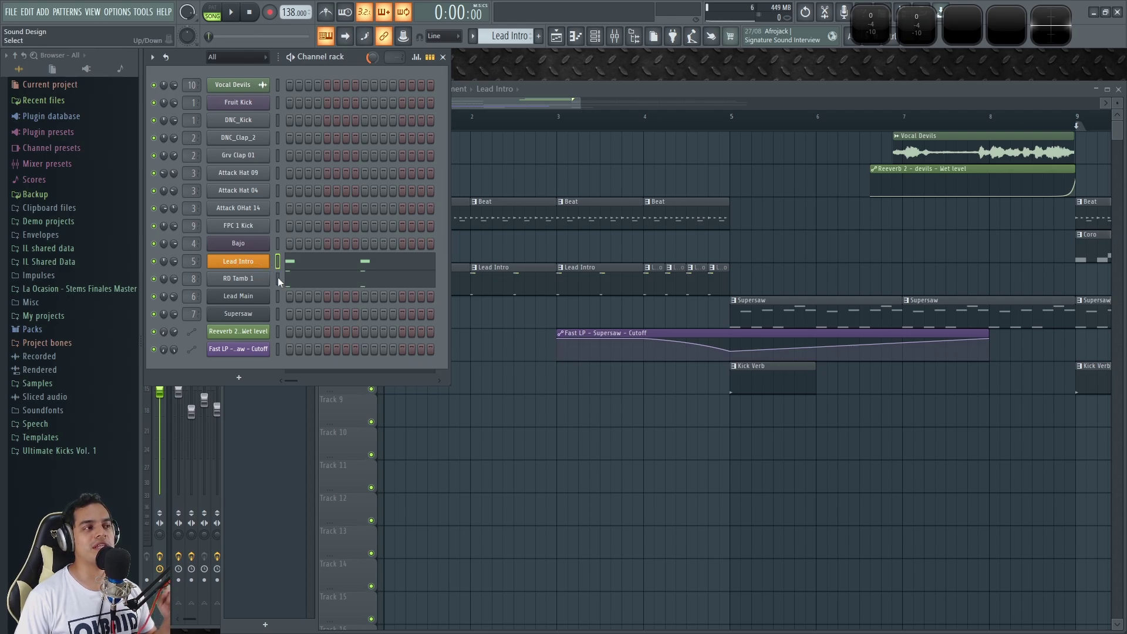
{"action": "left_click", "coordinate": [244, 261]}
{"action": "left_click_drag", "start_coordinate": [446, 215], "coordinate": [592, 60]}
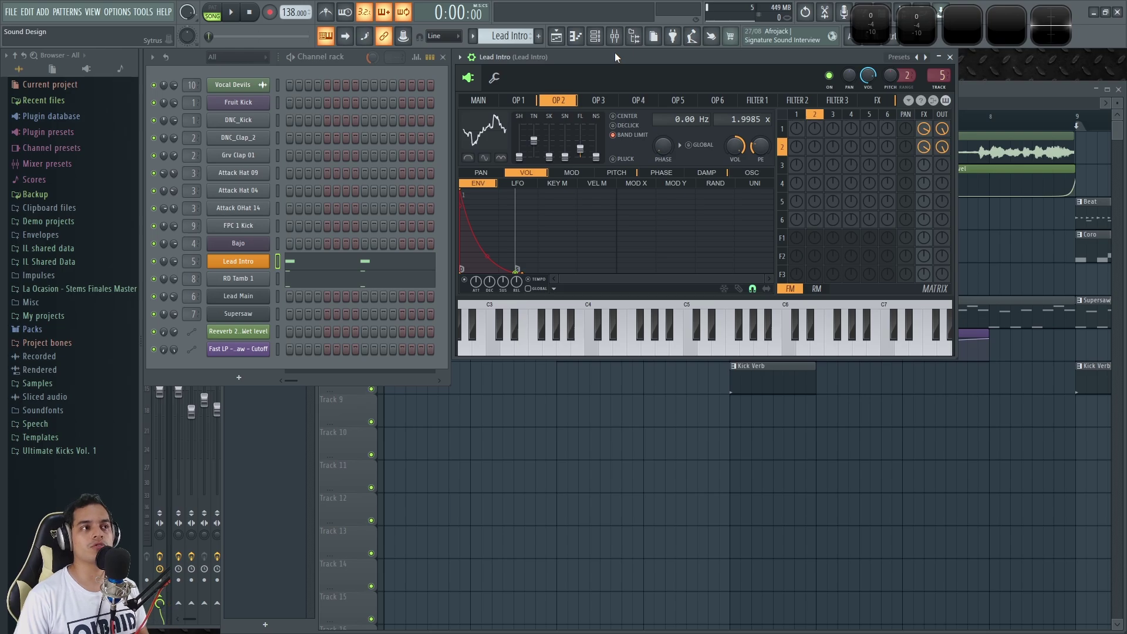
{"action": "left_click_drag", "start_coordinate": [615, 54], "coordinate": [489, 128]}
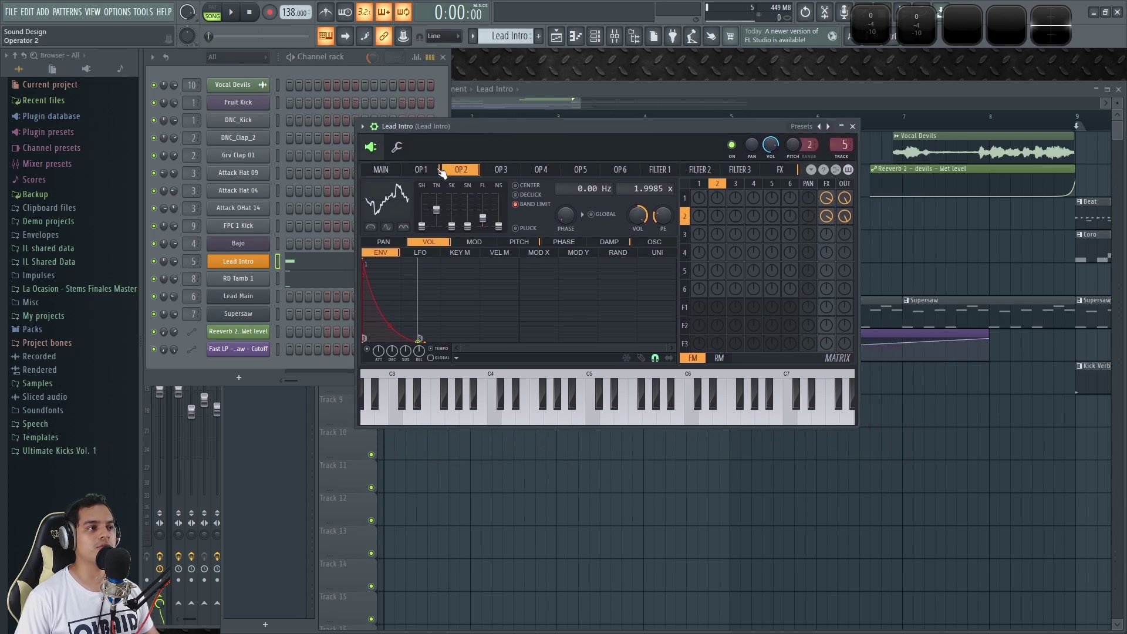
Show operator 1's settings in Sytrus and enlarge the synth window for a taller envelope view
{"action": "left_click", "coordinate": [421, 169]}
{"action": "left_click_drag", "start_coordinate": [858, 427], "coordinate": [999, 579]}
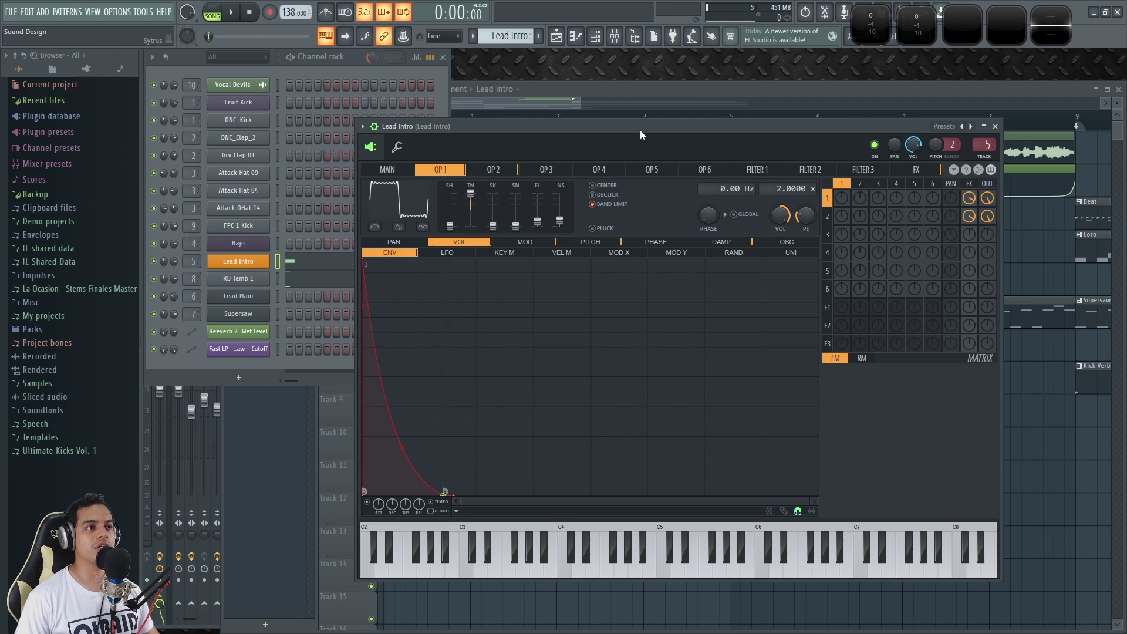
{"action": "left_click_drag", "start_coordinate": [640, 134], "coordinate": [609, 118]}
Mute operator 2's output and FX sends and operator 1's FX send, and audition operator 1 alone
{"action": "right_click", "coordinate": [956, 201]}
{"action": "right_click", "coordinate": [938, 200]}
{"action": "right_click", "coordinate": [938, 183]}
{"action": "key", "text": "x"}
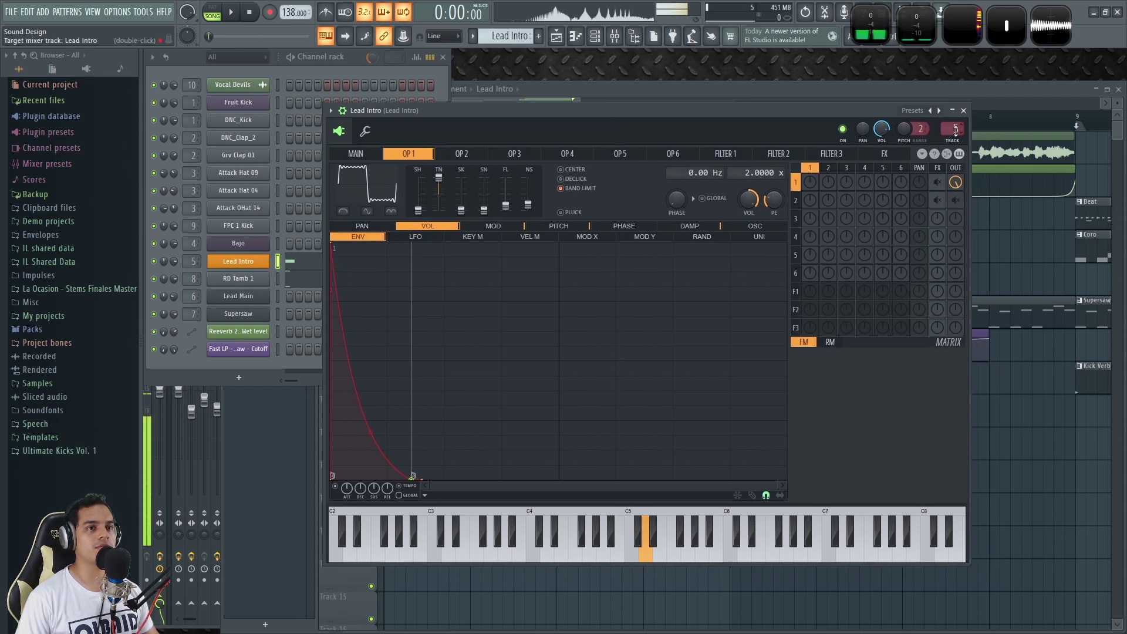
{"action": "key", "text": "x"}
{"action": "key", "text": "w"}
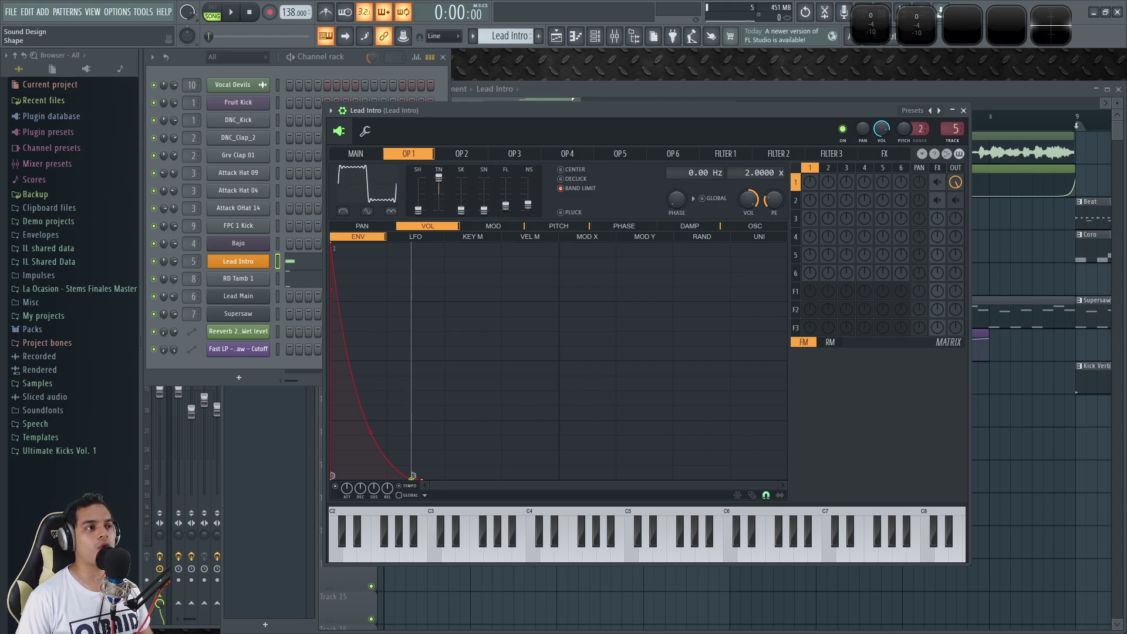
Try out operator 1's tension and audition its pre-filter at 100% and again after lowering it
{"action": "left_click_drag", "start_coordinate": [438, 177], "coordinate": [438, 188]}
{"action": "mouse_move", "coordinate": [438, 188]}
{"action": "left_mouse_down"}
{"action": "mouse_move", "coordinate": [438, 177]}
{"action": "mouse_move", "coordinate": [438, 192]}
{"action": "mouse_move", "coordinate": [420, 189]}
{"action": "mouse_move", "coordinate": [419, 178]}
{"action": "mouse_move", "coordinate": [419, 210]}
{"action": "mouse_move", "coordinate": [439, 177]}
{"action": "left_mouse_up"}
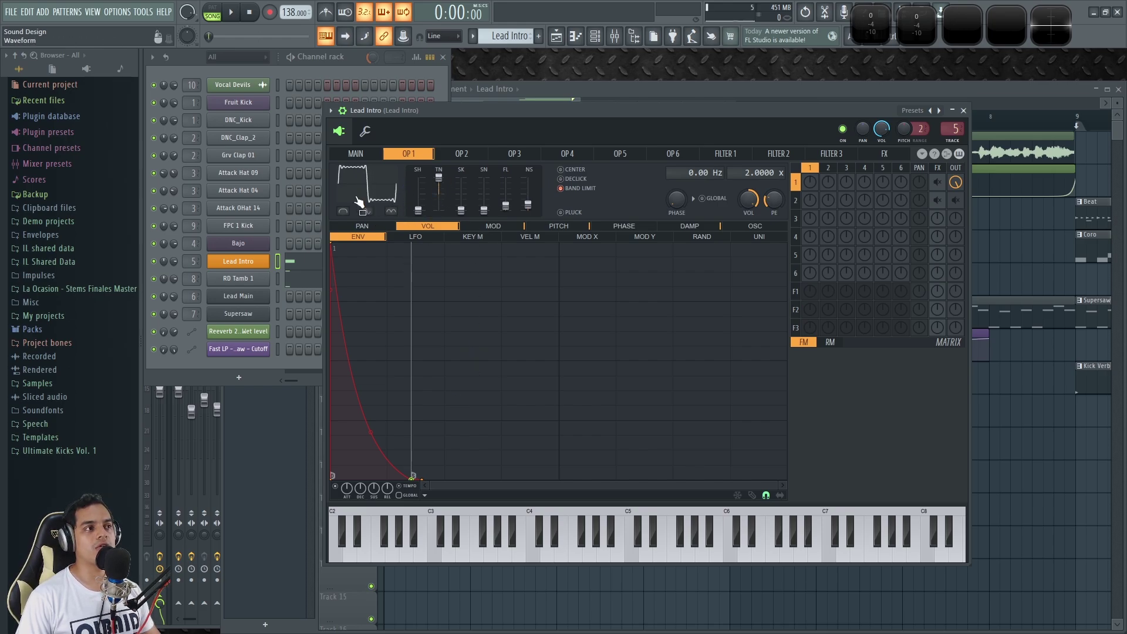
{"action": "left_click_drag", "start_coordinate": [505, 206], "coordinate": [506, 177]}
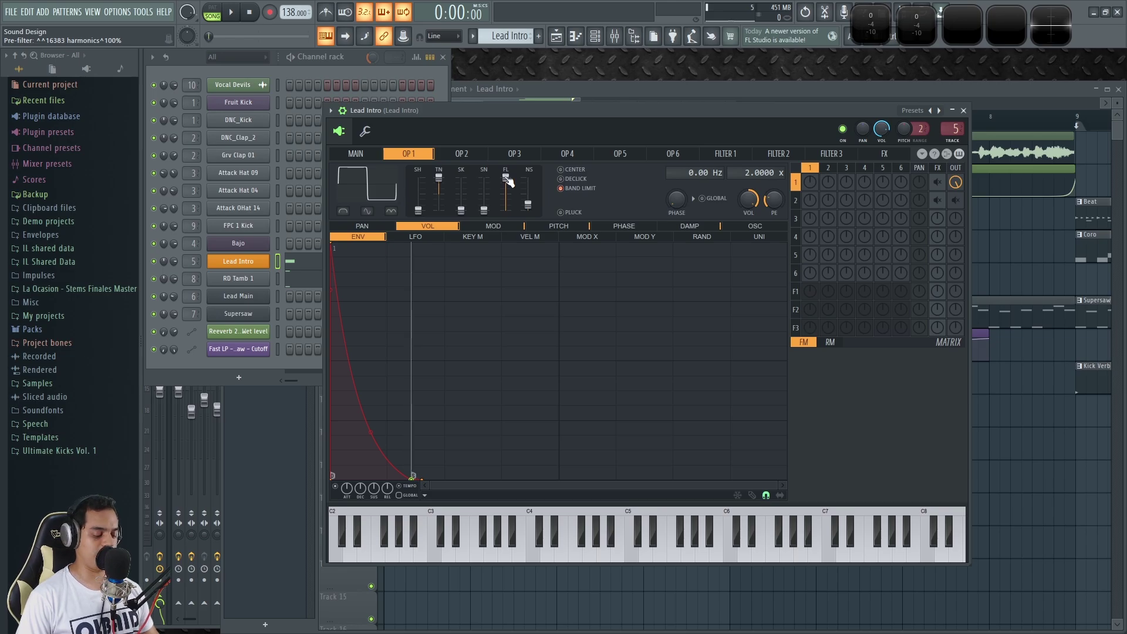
{"action": "key", "text": "n"}
{"action": "key", "text": "y"}
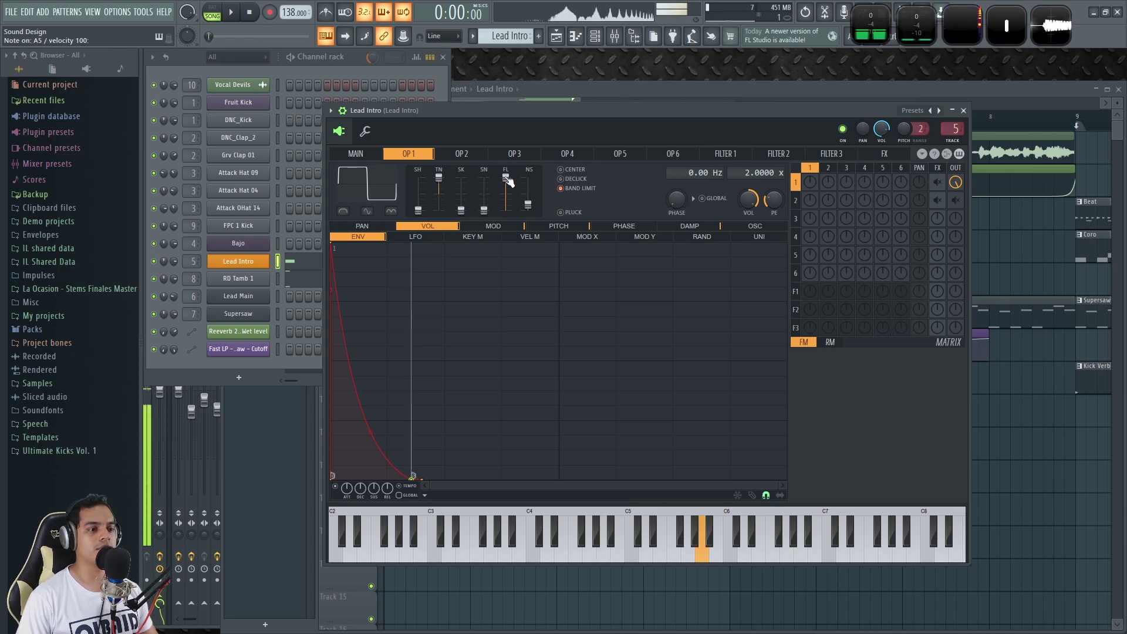
{"action": "left_click_drag", "start_coordinate": [506, 178], "coordinate": [507, 206]}
{"action": "key", "text": "y"}
{"action": "key", "text": "n"}
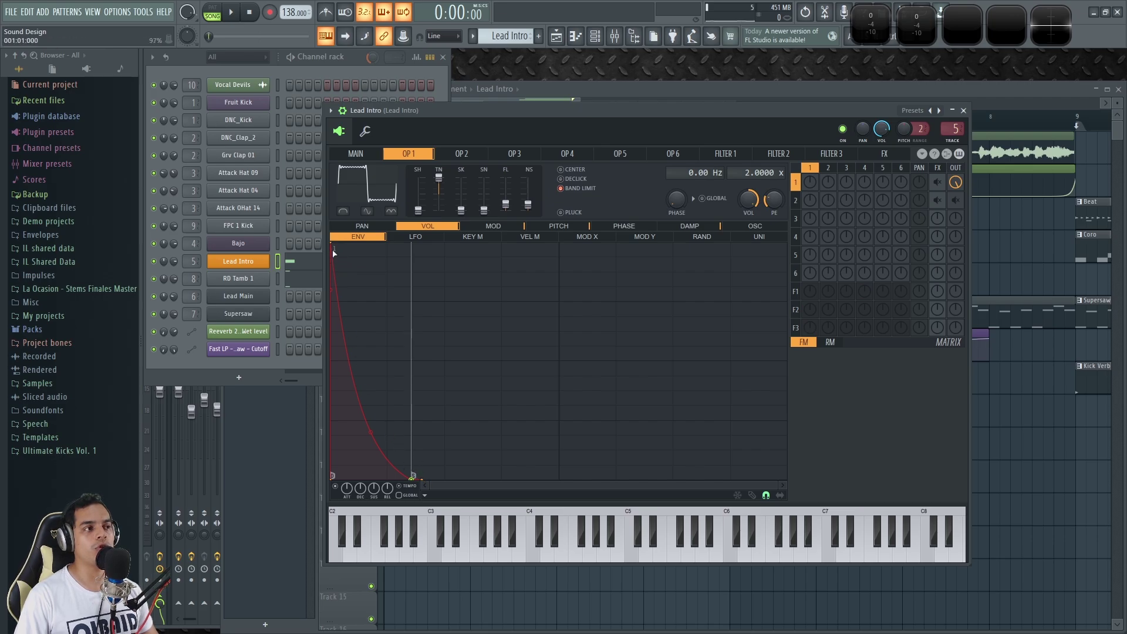
Audition repeated notes of operator 1 and examine their pitch movement in the enlarged Wave Candy spectrum
{"action": "key", "text": "n"}
{"action": "key", "text": "n"}
{"action": "key", "text": "n"}
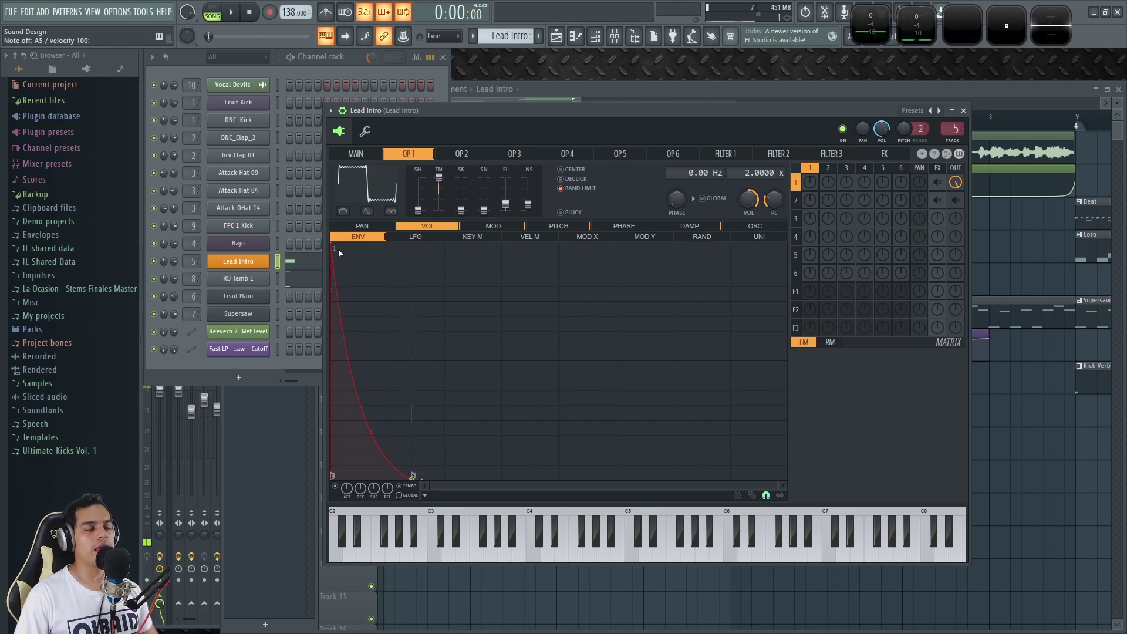
{"action": "left_click_drag", "start_coordinate": [703, 110], "coordinate": [632, 95]}
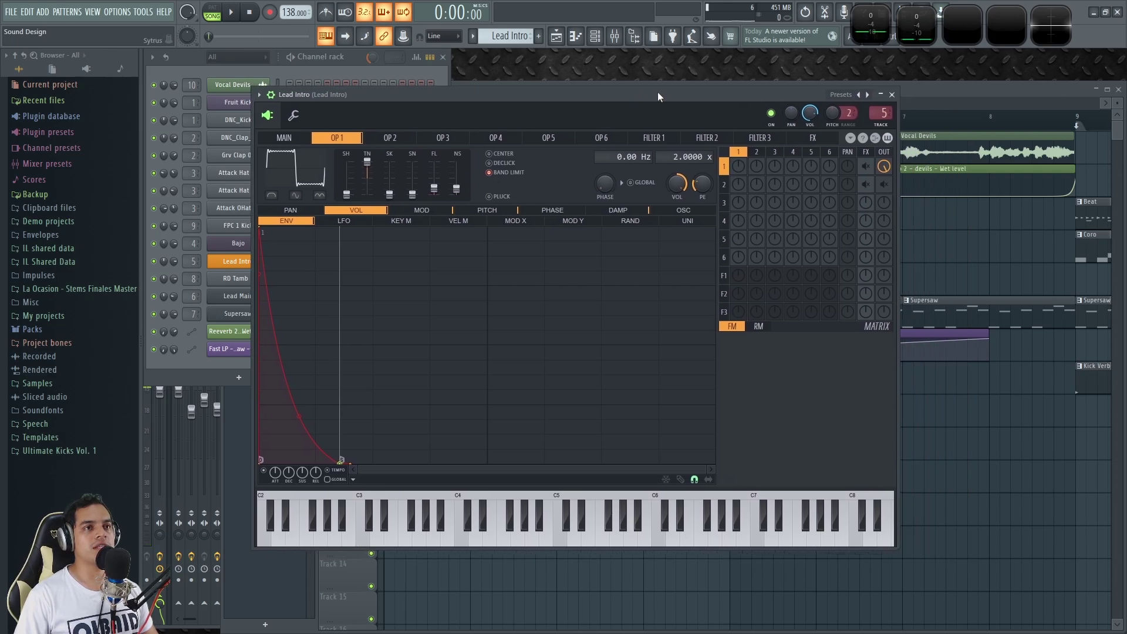
{"action": "left_click", "coordinate": [960, 23]}
{"action": "key", "text": "n"}
{"action": "key", "text": "n"}
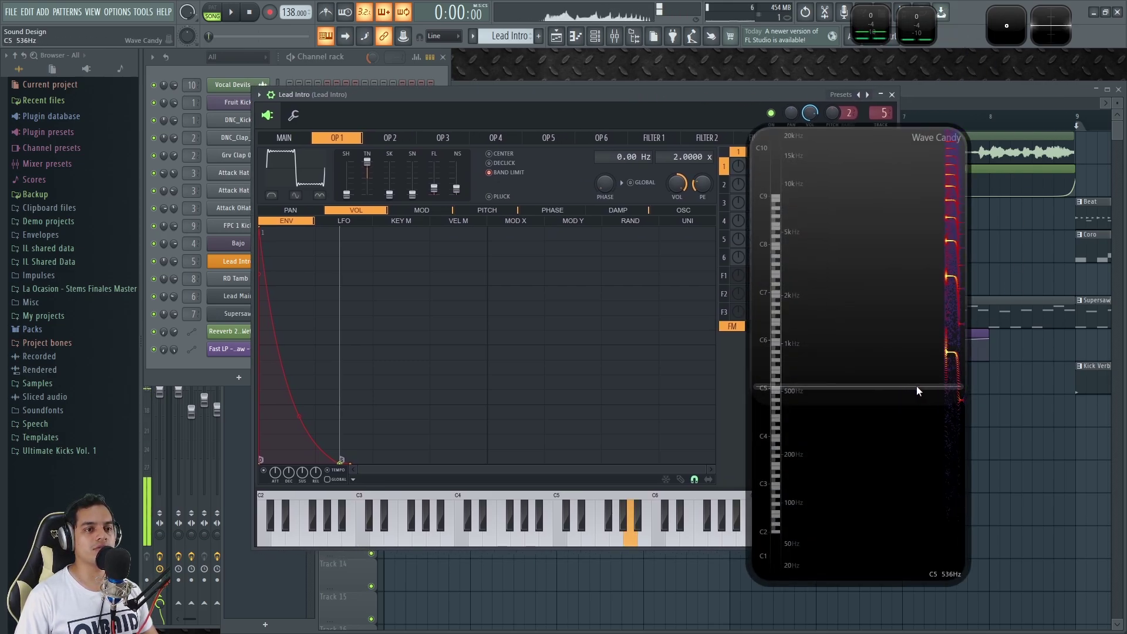
{"action": "key", "text": "n"}
{"action": "key", "text": "n"}
{"action": "left_click", "coordinate": [879, 317]}
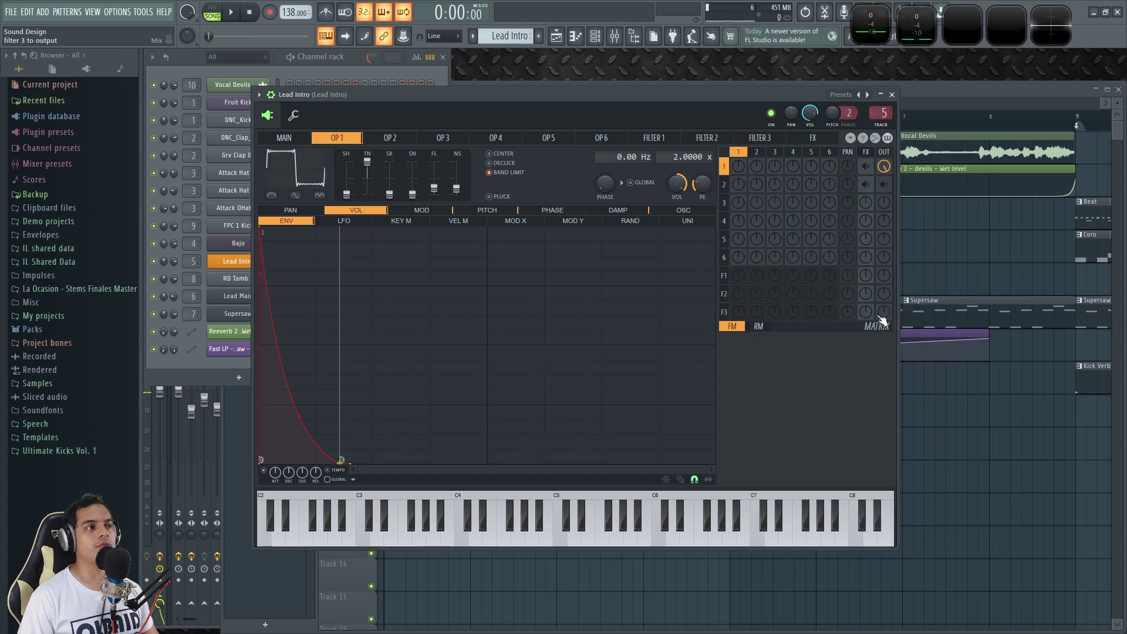
Show operator 1's pitch envelope and audition its effect with repeated notes
{"action": "left_click", "coordinate": [487, 210]}
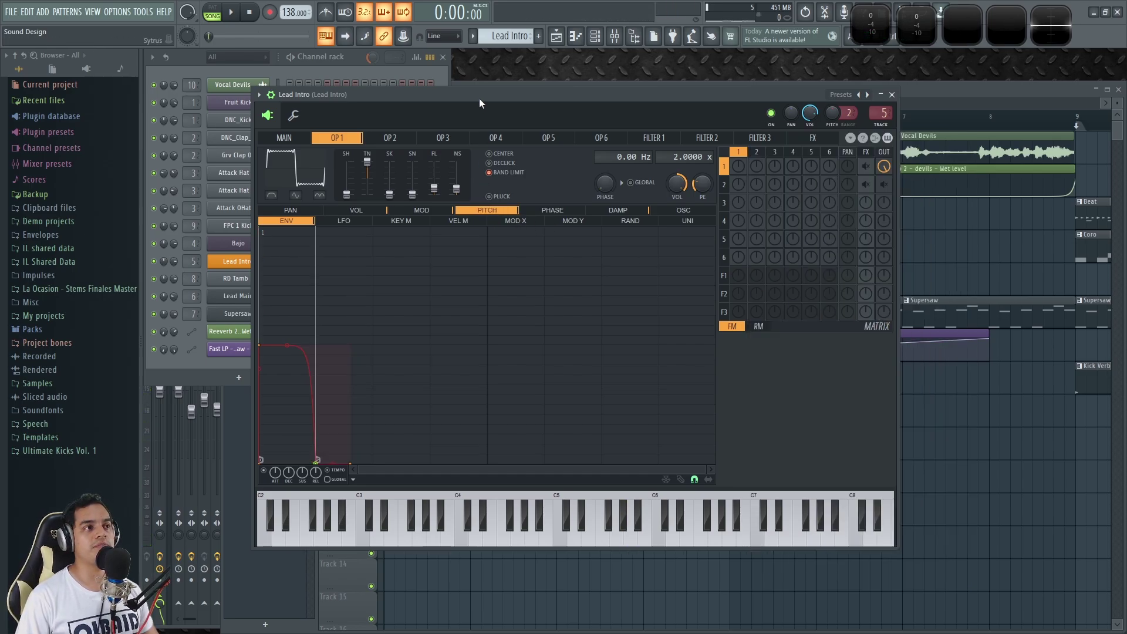
{"action": "left_click_drag", "start_coordinate": [479, 103], "coordinate": [540, 106]}
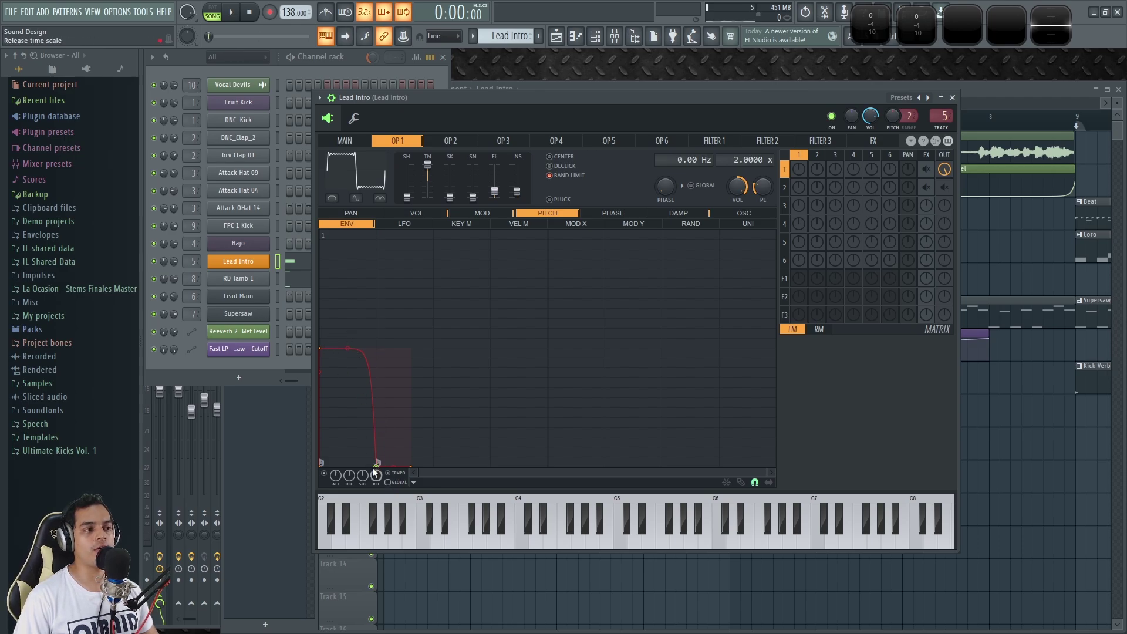
{"action": "key", "text": "n"}
{"action": "key", "text": "n"}
{"action": "key", "text": "n"}
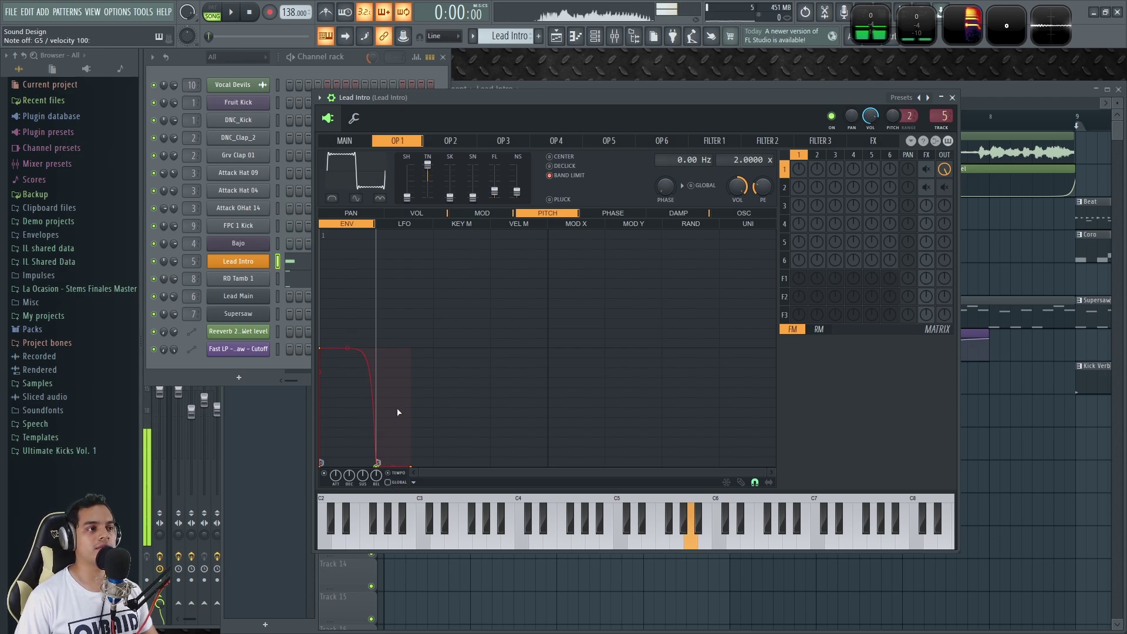
{"action": "key", "text": "n"}
{"action": "key", "text": "n"}
{"action": "key", "text": "n"}
{"action": "key", "text": "n"}
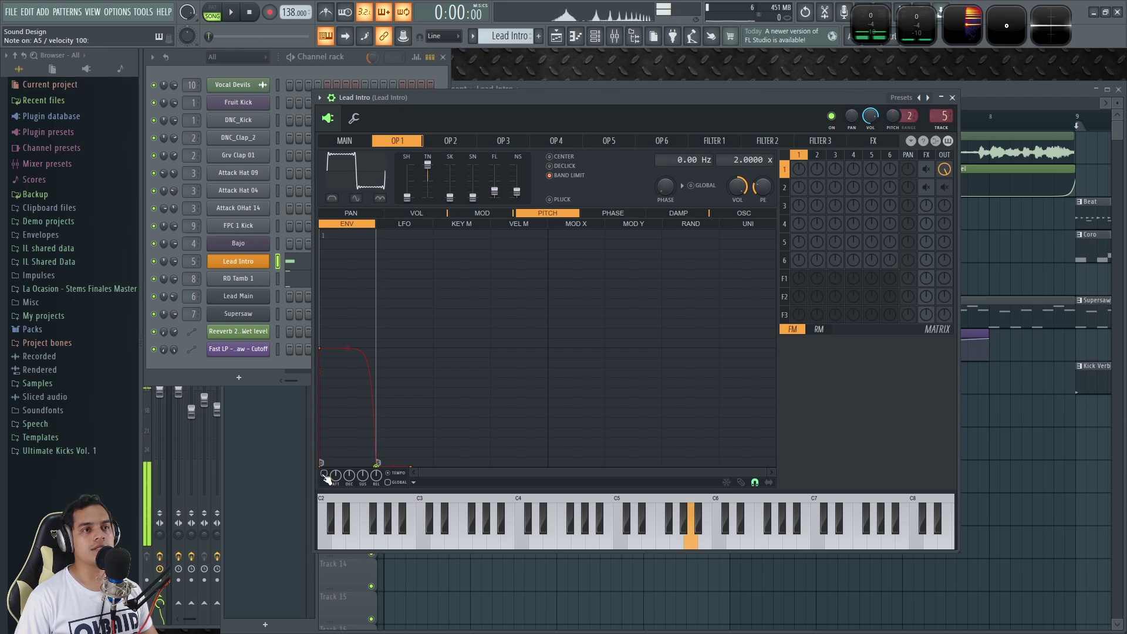
Compare operator 1 with its pitch envelope switched off and on again, auditioning a note each time
{"action": "key", "text": "n"}
{"action": "left_click", "coordinate": [325, 474]}
{"action": "key", "text": "n"}
{"action": "key", "text": "n"}
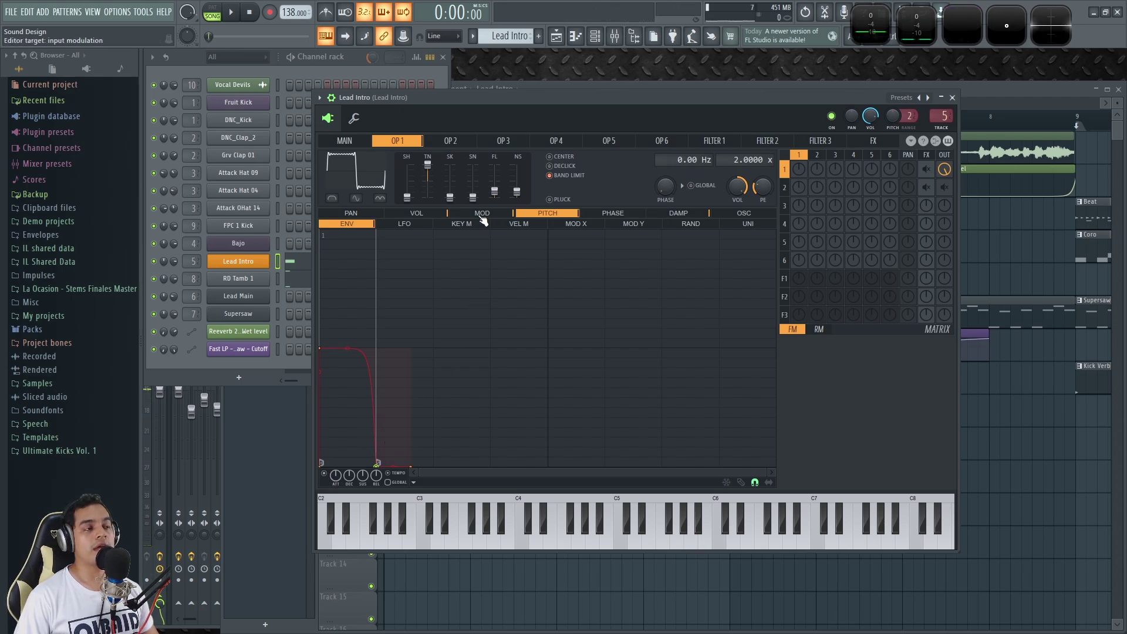
Show the volume envelopes of operators 1 and 2, and swap their outputs to audition operator 2 alone
{"action": "left_click", "coordinate": [418, 214]}
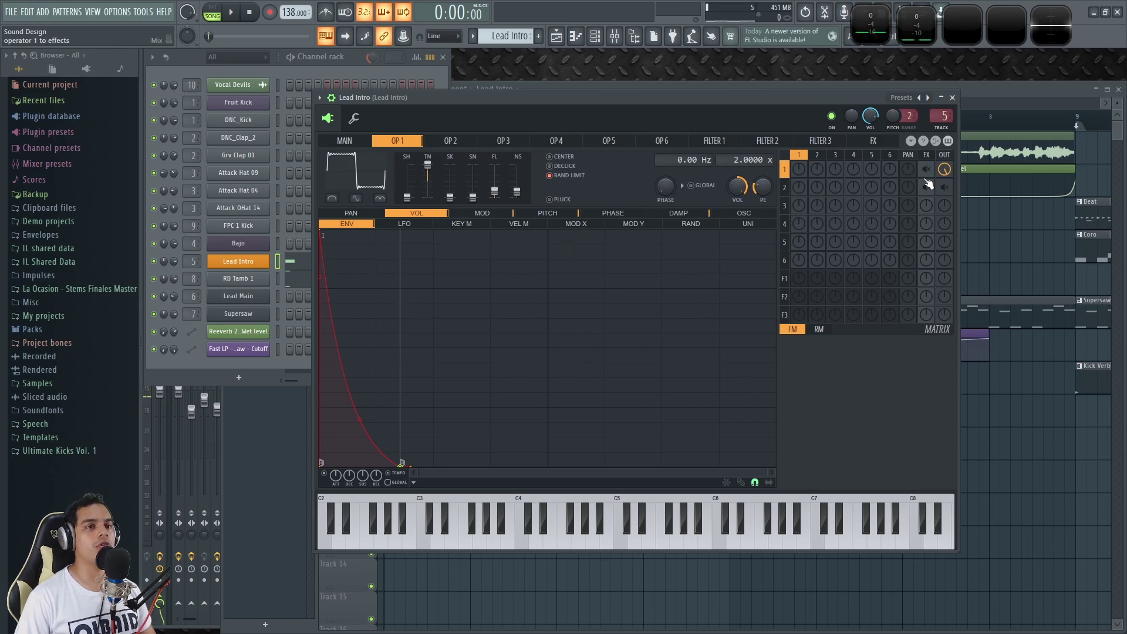
{"action": "left_click", "coordinate": [468, 147]}
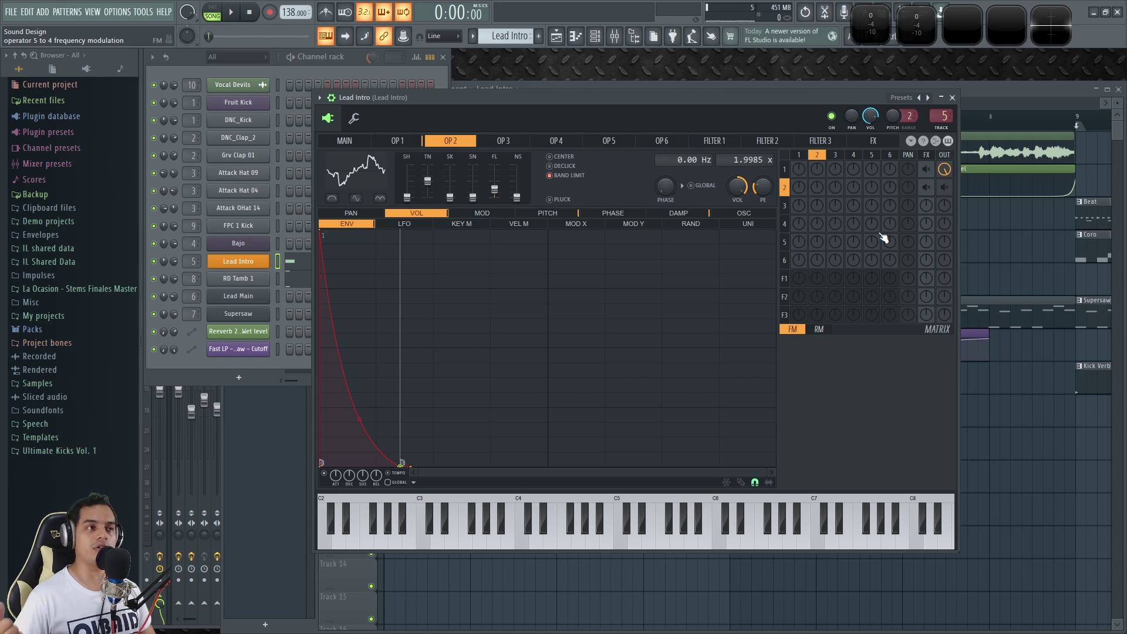
{"action": "left_click", "coordinate": [569, 214]}
{"action": "left_click", "coordinate": [431, 215]}
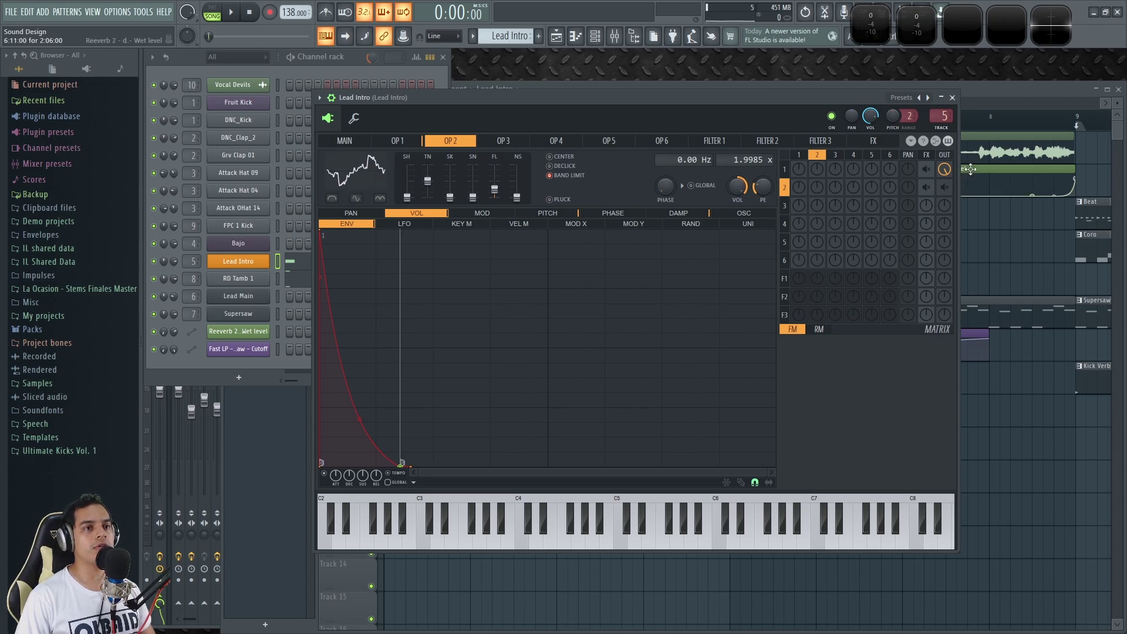
{"action": "key", "text": "n"}
{"action": "key", "text": "n"}
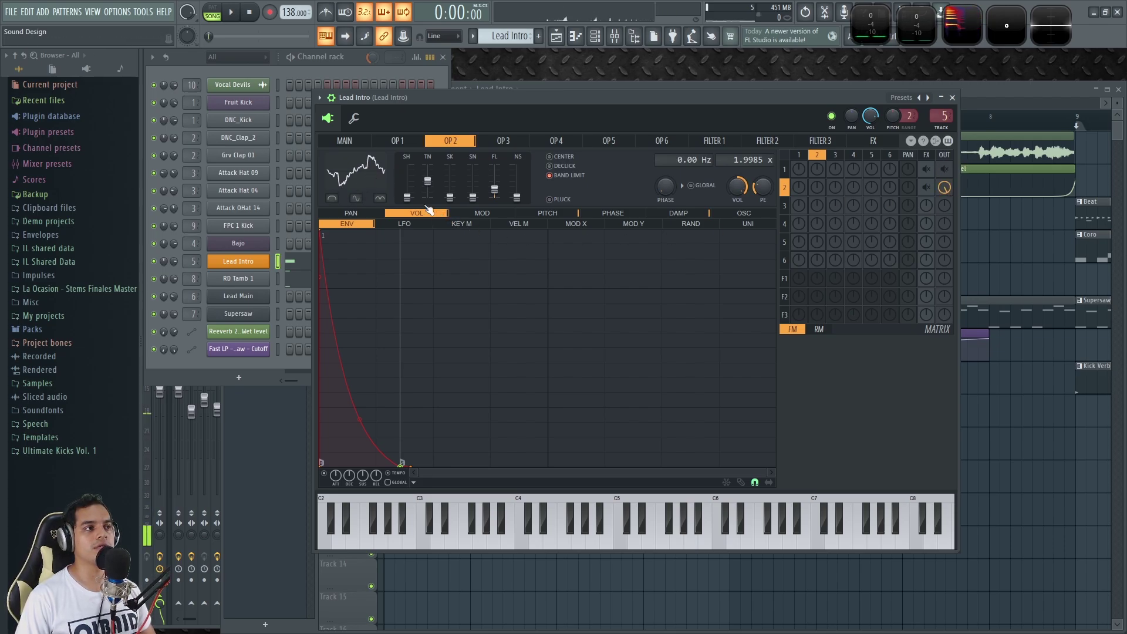
Set operator 2's shape to Square and show its waveform in the oscillator editor
{"action": "left_click", "coordinate": [360, 176]}
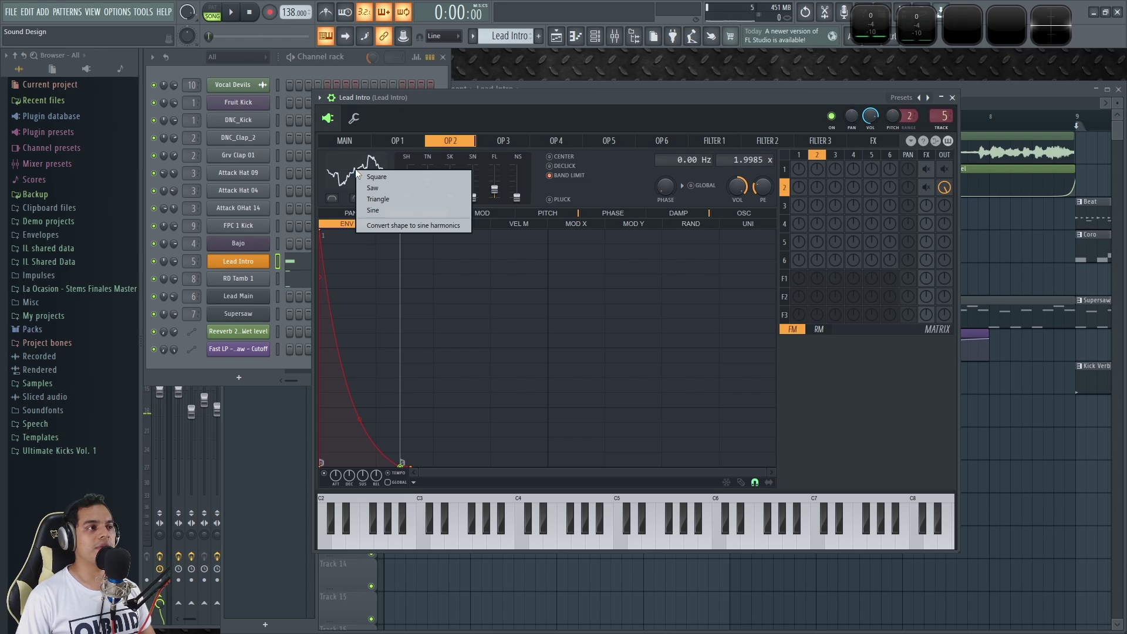
{"action": "left_click", "coordinate": [379, 177]}
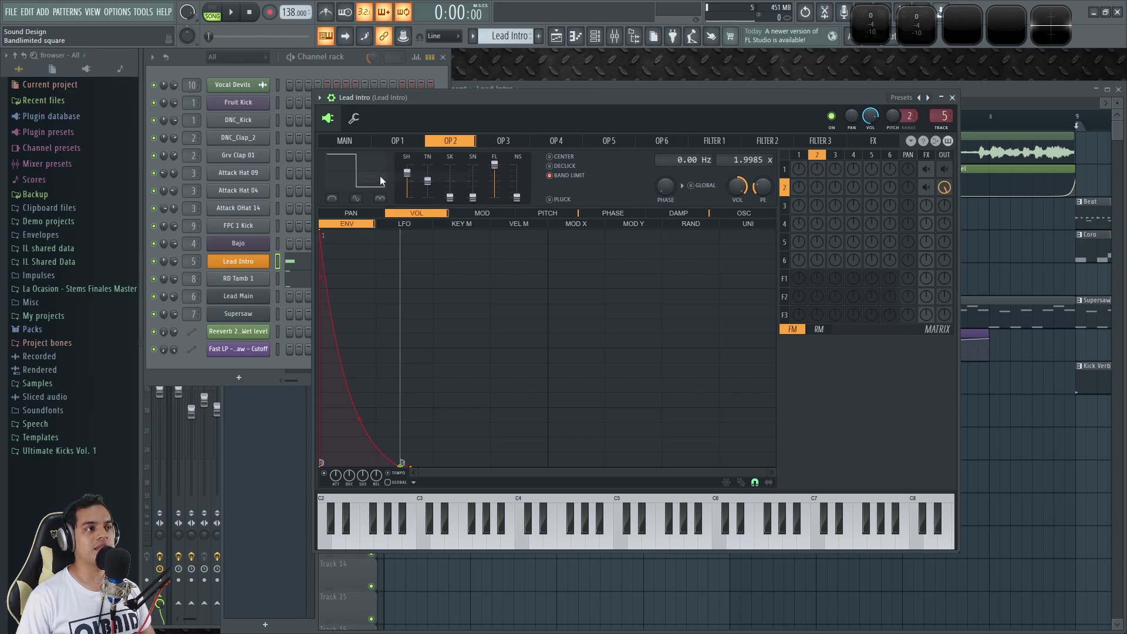
{"action": "left_click_drag", "start_coordinate": [559, 97], "coordinate": [559, 100]}
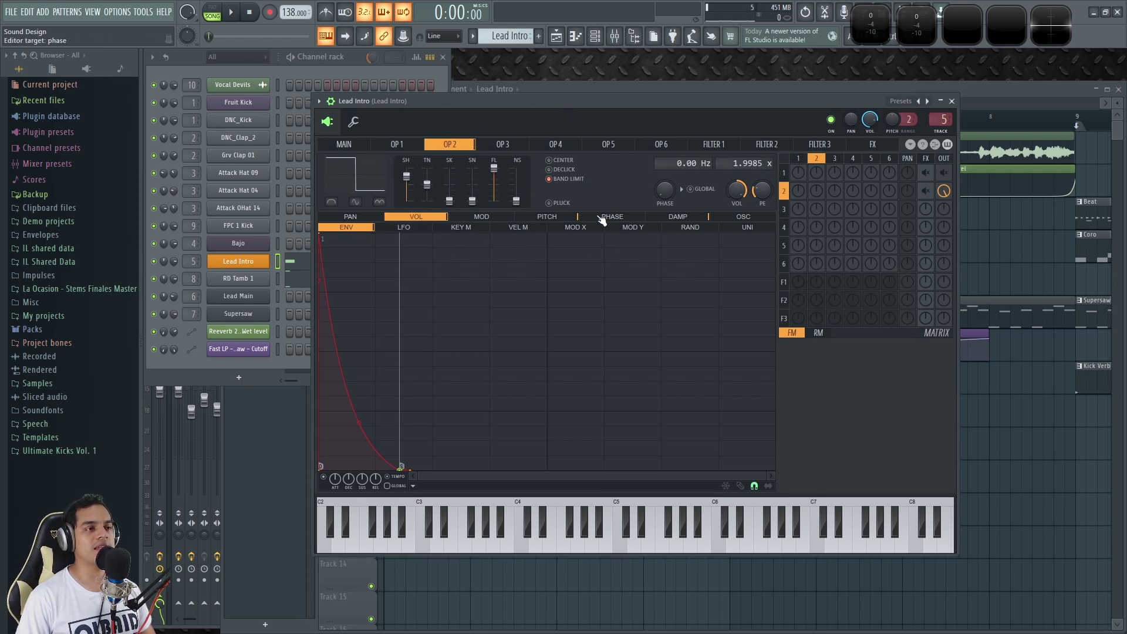
{"action": "left_click", "coordinate": [759, 229]}
{"action": "left_click", "coordinate": [739, 218]}
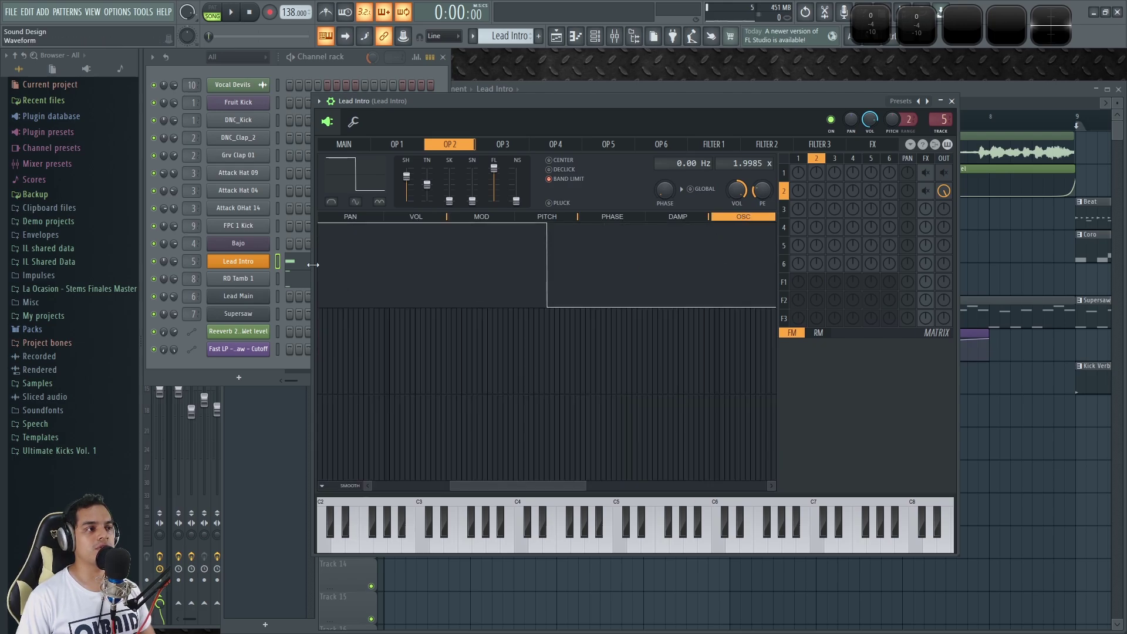
Convert operator 2's square shape to sine harmonics and randomize the phases
{"action": "right_click", "coordinate": [357, 176]}
{"action": "left_click", "coordinate": [388, 228]}
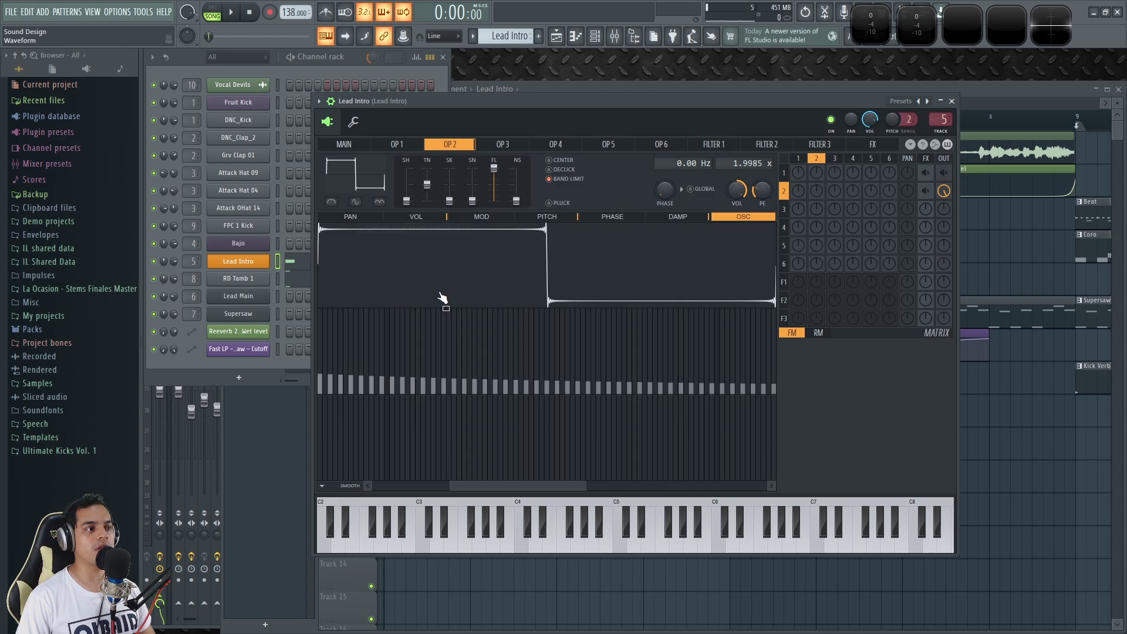
{"action": "left_click", "coordinate": [323, 486]}
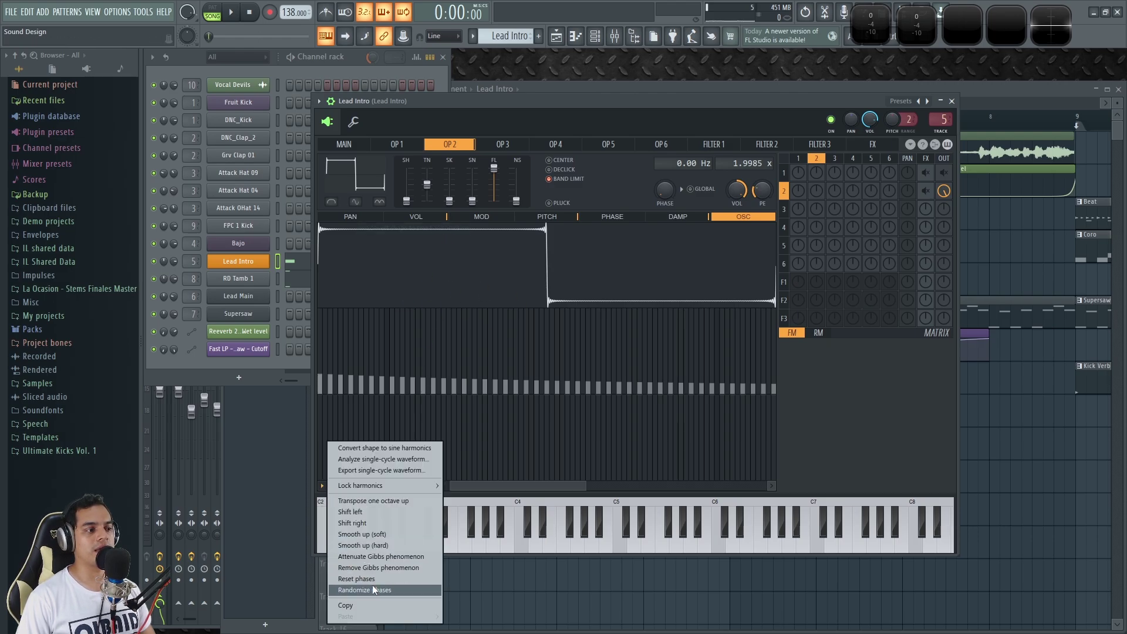
{"action": "left_click", "coordinate": [395, 590]}
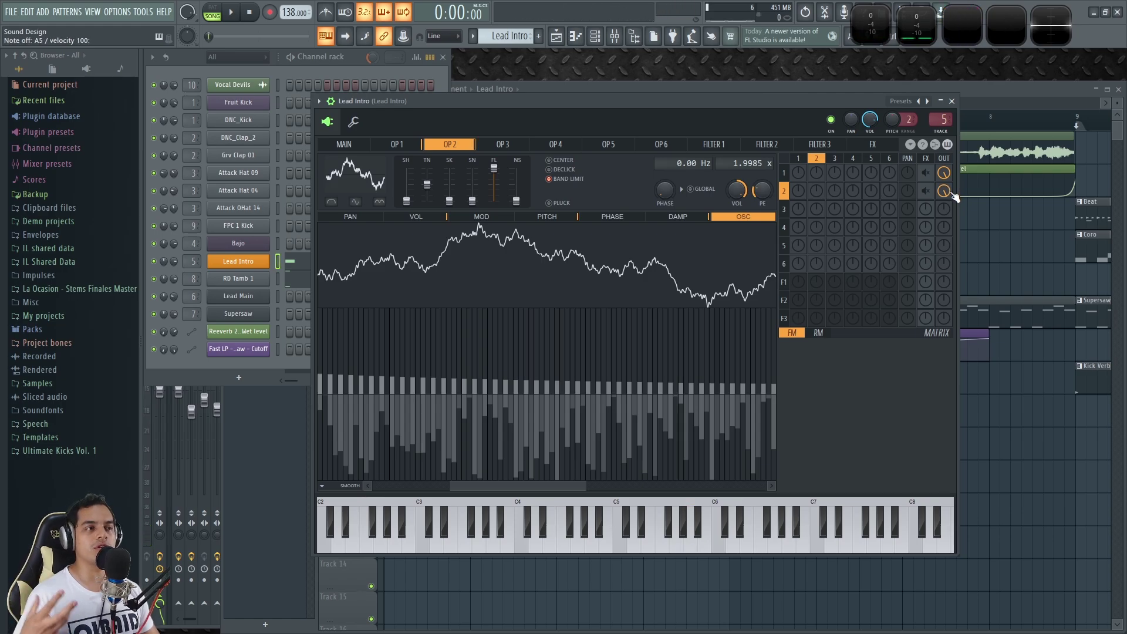
Audition operators 1 and 2 together with both outputs and both FX sends restored
{"action": "left_click", "coordinate": [411, 146]}
{"action": "left_click", "coordinate": [433, 146]}
{"action": "key", "text": "n"}
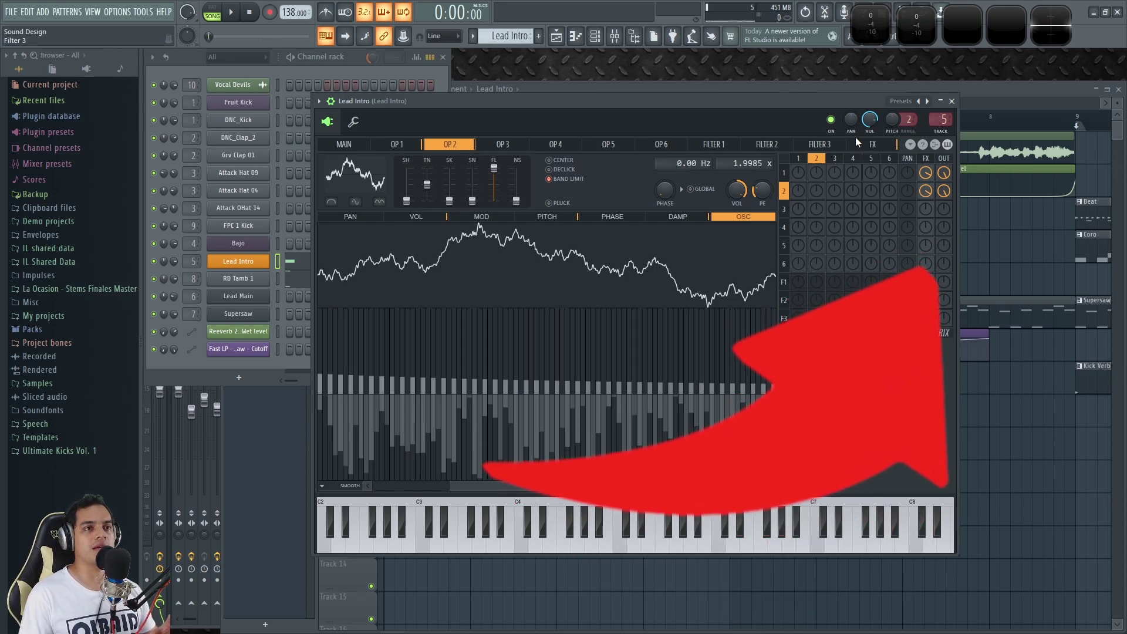
Show the synth's FX settings, including a delay unit and the reverb unit, and audition the lead with effects
{"action": "left_click_drag", "start_coordinate": [726, 101], "coordinate": [706, 112]}
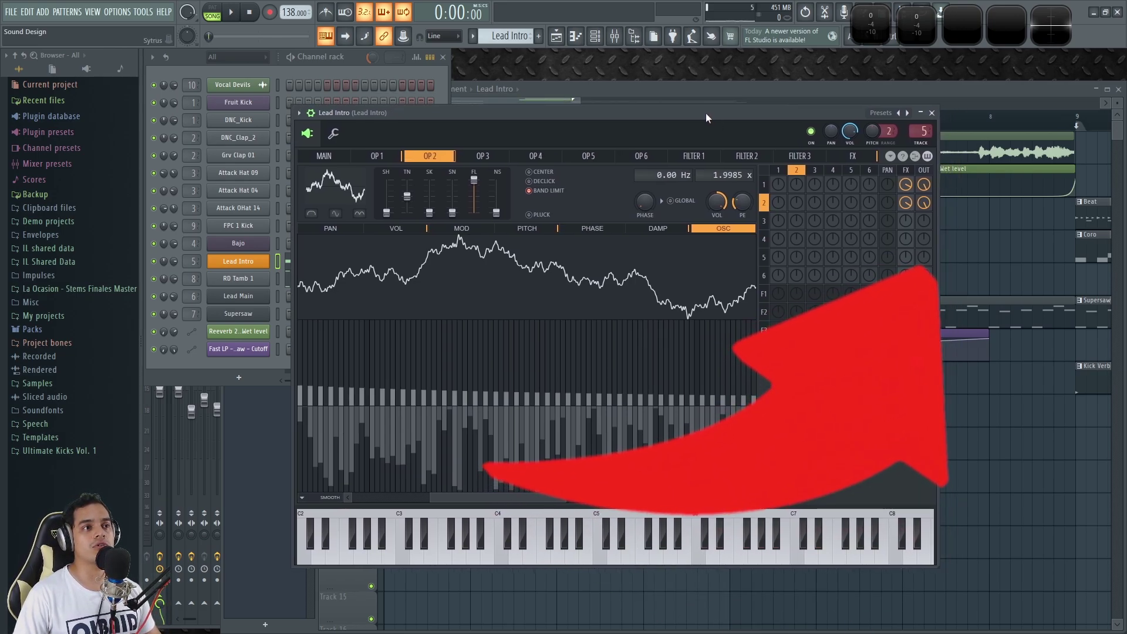
{"action": "left_click", "coordinate": [857, 157]}
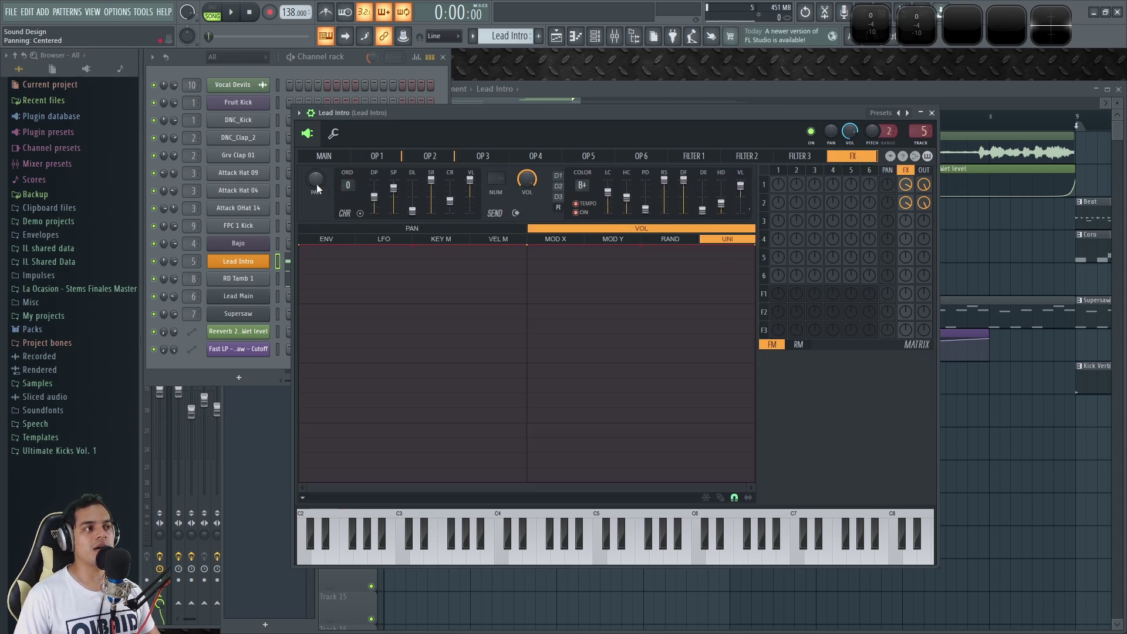
{"action": "left_click", "coordinate": [558, 186]}
{"action": "left_click", "coordinate": [559, 207]}
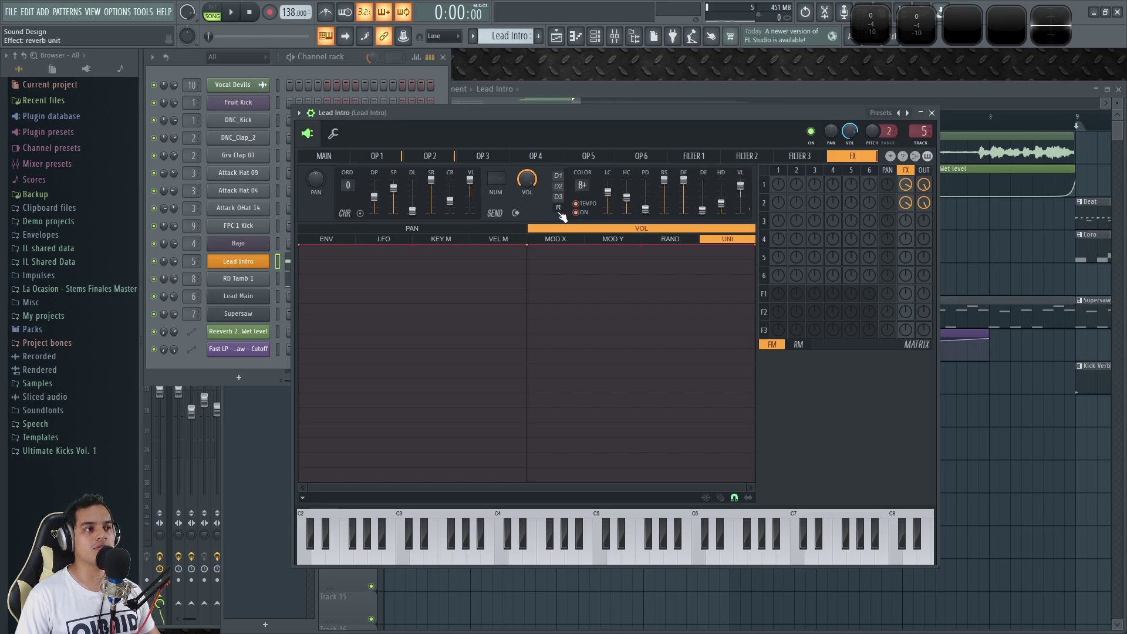
{"action": "key", "text": "v"}
{"action": "key", "text": "v"}
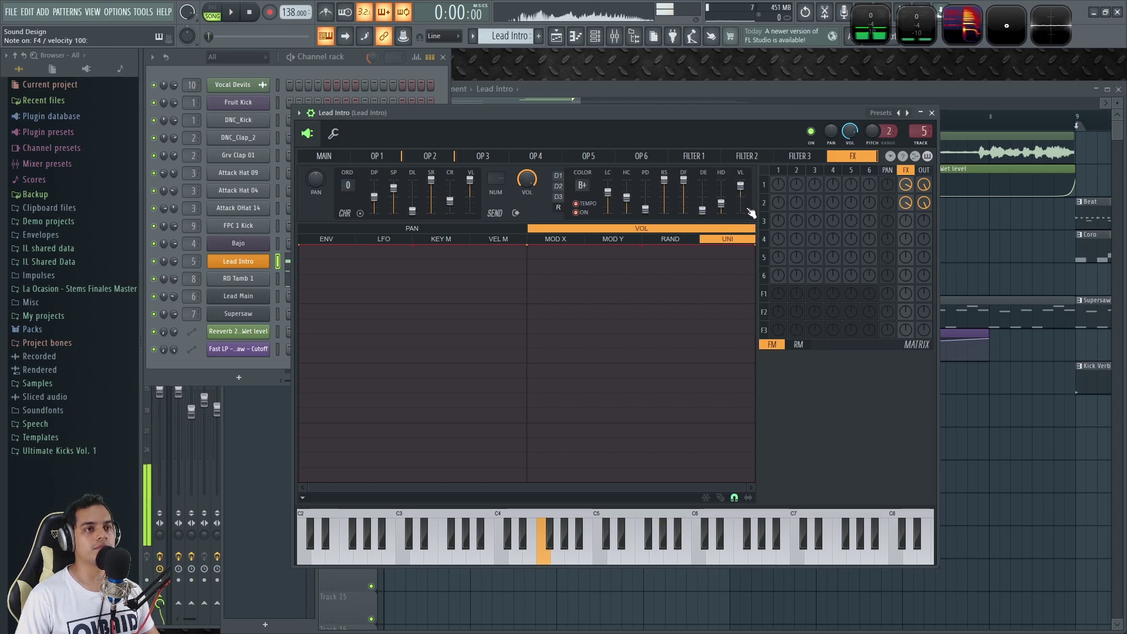
Close the synth, enlarge the Wave Candy spectrum and play the song with Lead Intro soloed
{"action": "left_click", "coordinate": [931, 113]}
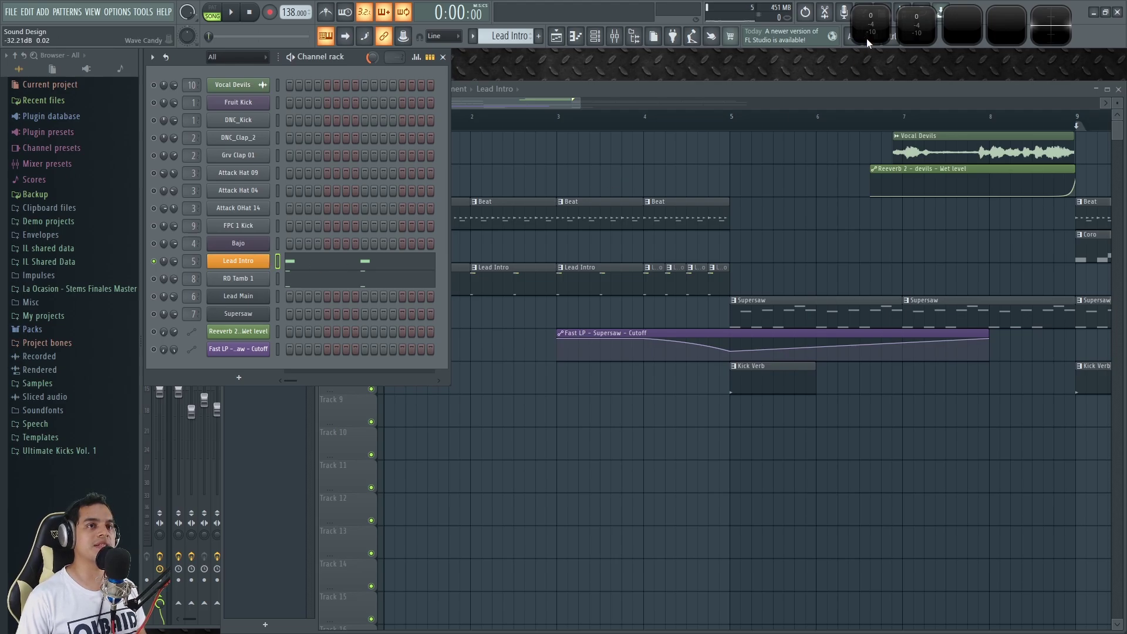
{"action": "left_click", "coordinate": [964, 26]}
{"action": "key", "text": "space"}
{"action": "key", "text": "space"}
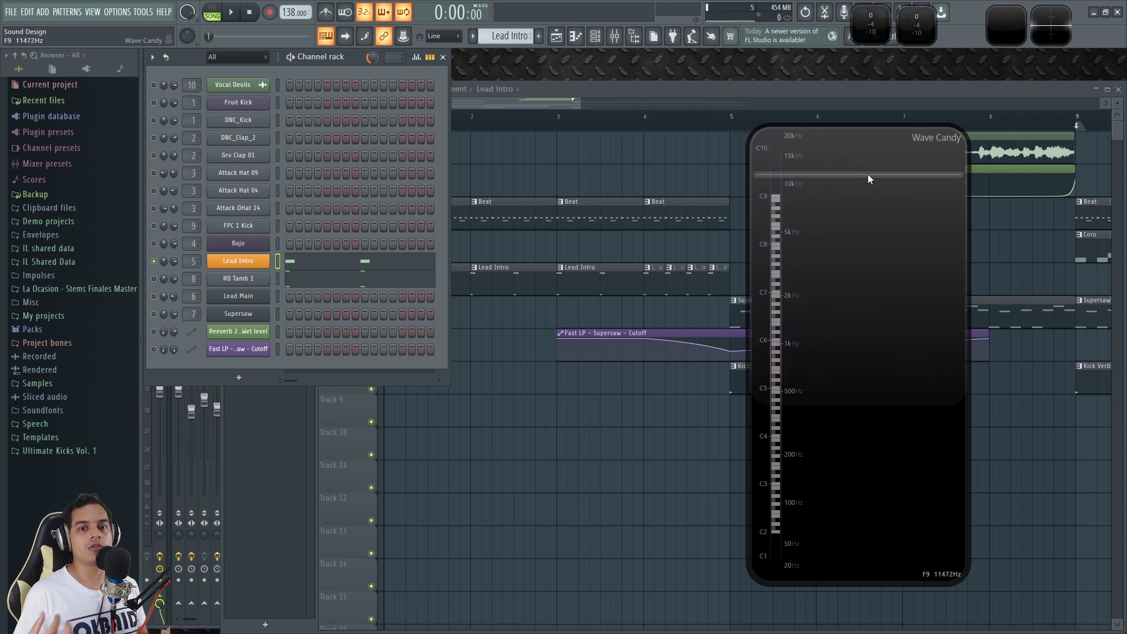
Open the RD Tamb 1 channel and play it soloed to examine its spectrum in Wave Candy
{"action": "left_click", "coordinate": [241, 281]}
{"action": "key", "text": "space"}
{"action": "left_click_drag", "start_coordinate": [361, 220], "coordinate": [393, 249]}
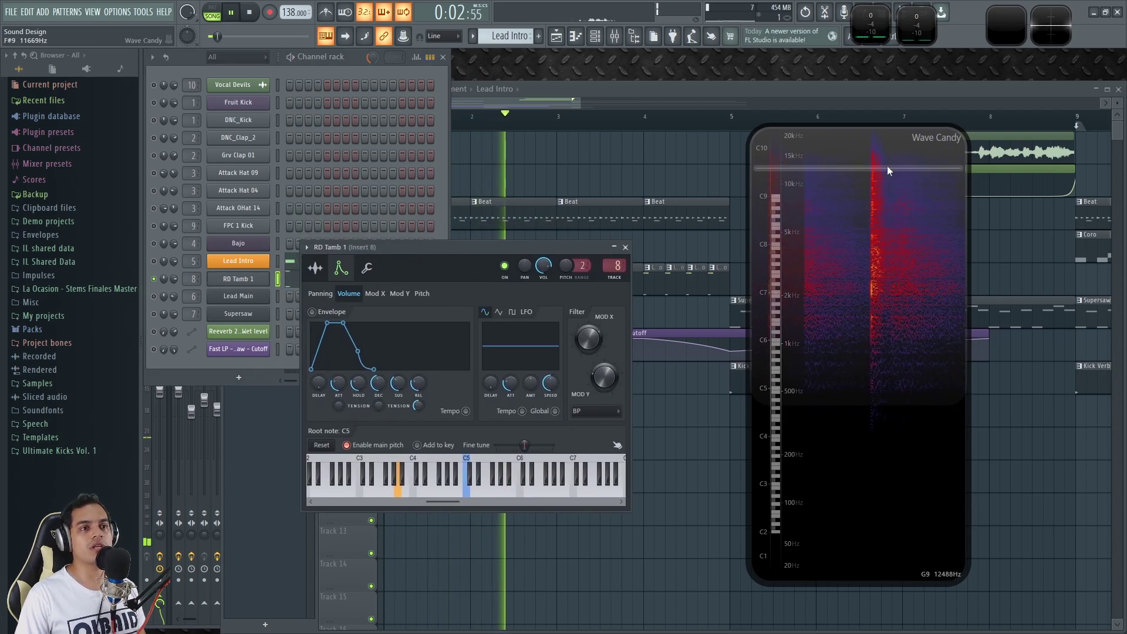
{"action": "key", "text": "space"}
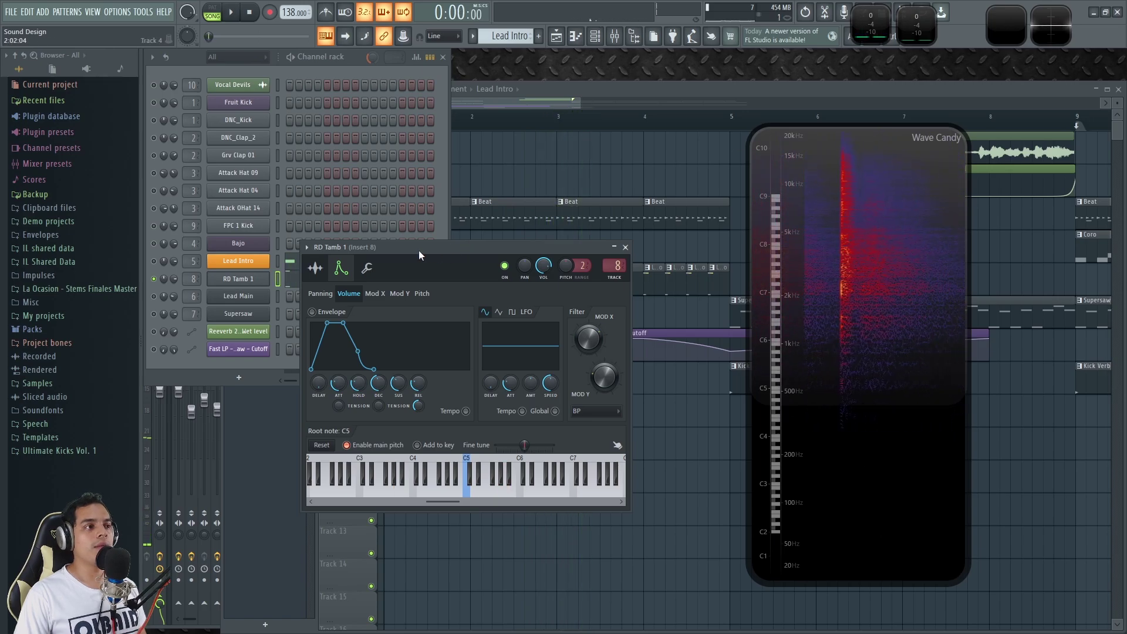
Locate RD Tamb 1's source sample in the browser from its sample settings and audition it repeatedly
{"action": "left_click_drag", "start_coordinate": [421, 250], "coordinate": [427, 238]}
{"action": "left_click", "coordinate": [334, 252]}
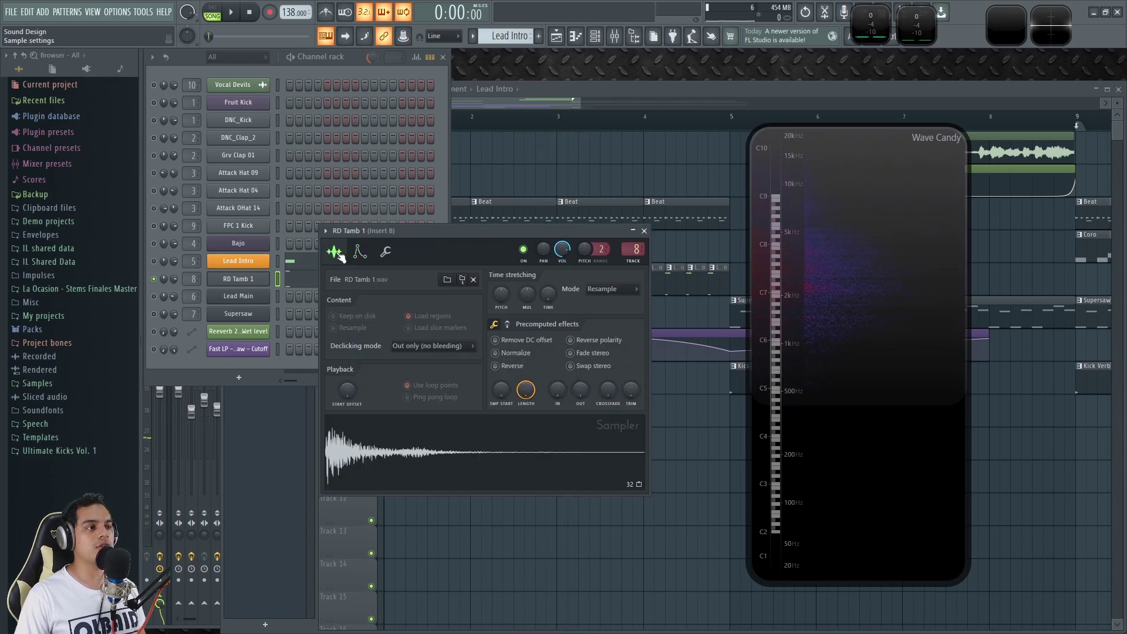
{"action": "left_click", "coordinate": [467, 280]}
{"action": "left_click", "coordinate": [64, 554]}
{"action": "left_click", "coordinate": [64, 553]}
{"action": "left_click", "coordinate": [64, 554]}
{"action": "left_click", "coordinate": [65, 554]}
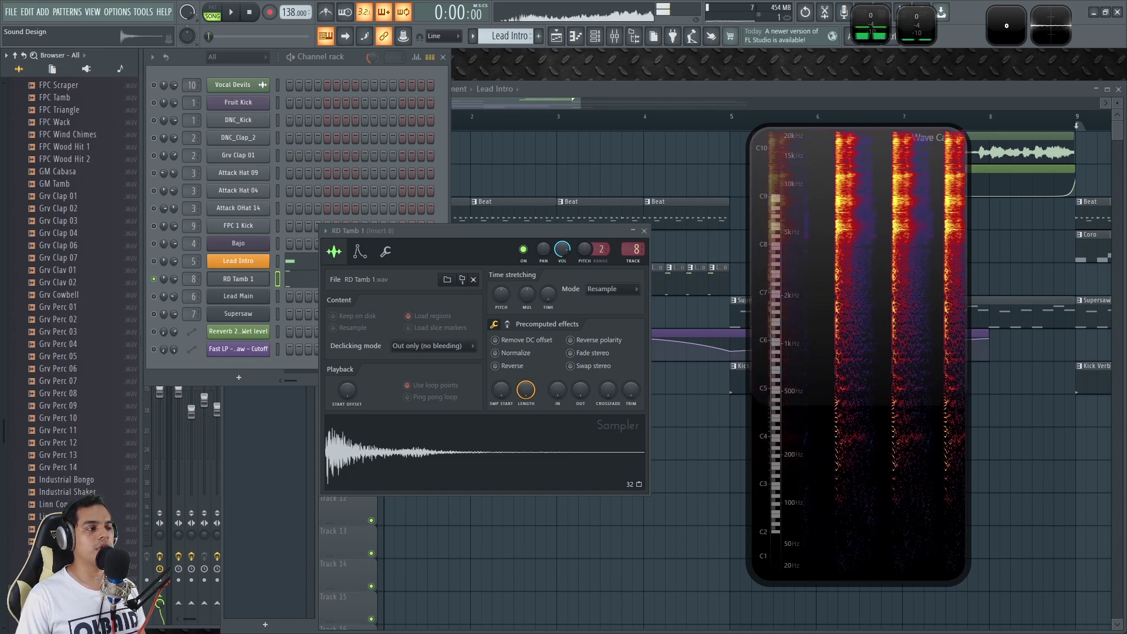
Reopen RD Tamb 1 and review its miscellaneous, envelope and sample settings, including the precomputed effects knobs
{"action": "left_click", "coordinate": [644, 231]}
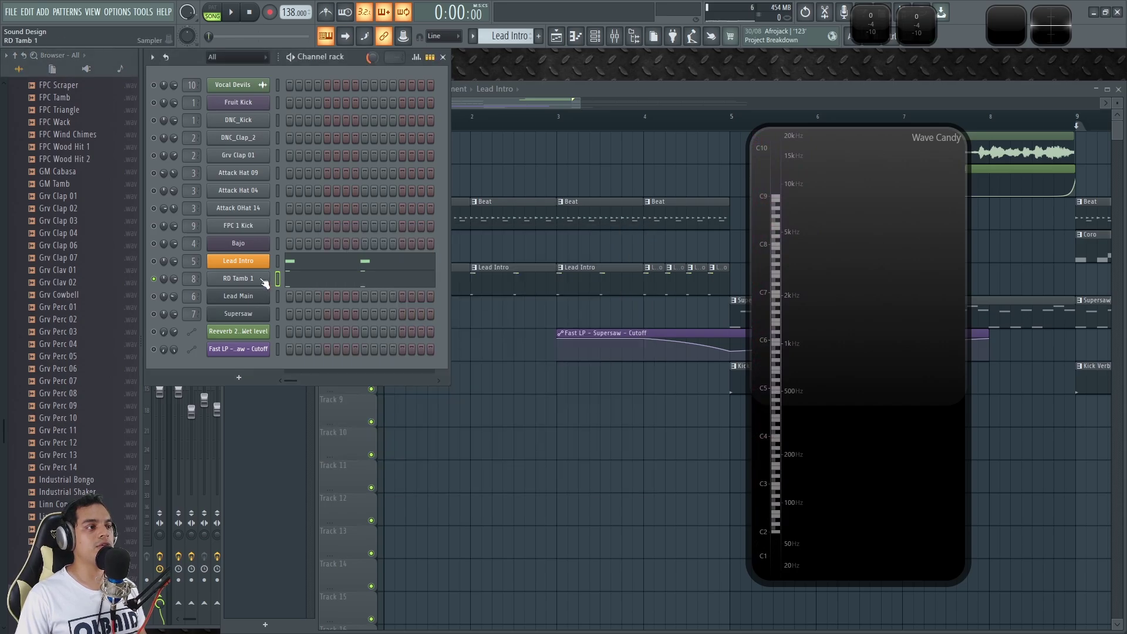
{"action": "left_click", "coordinate": [237, 278]}
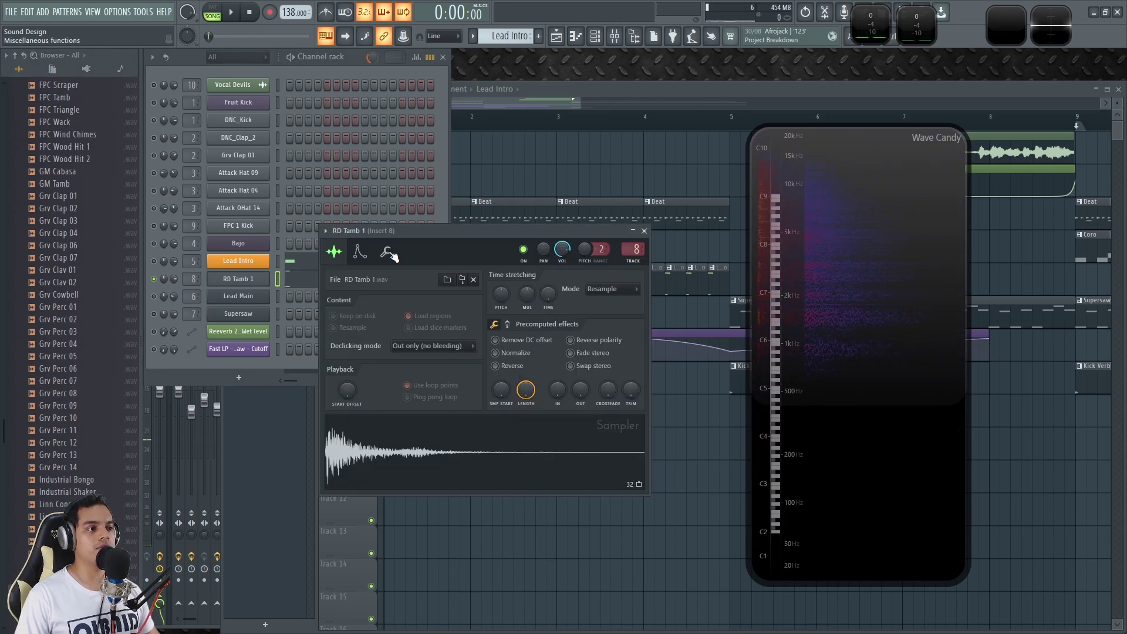
{"action": "left_click", "coordinate": [388, 253]}
{"action": "left_click", "coordinate": [360, 251]}
{"action": "left_click", "coordinate": [336, 252]}
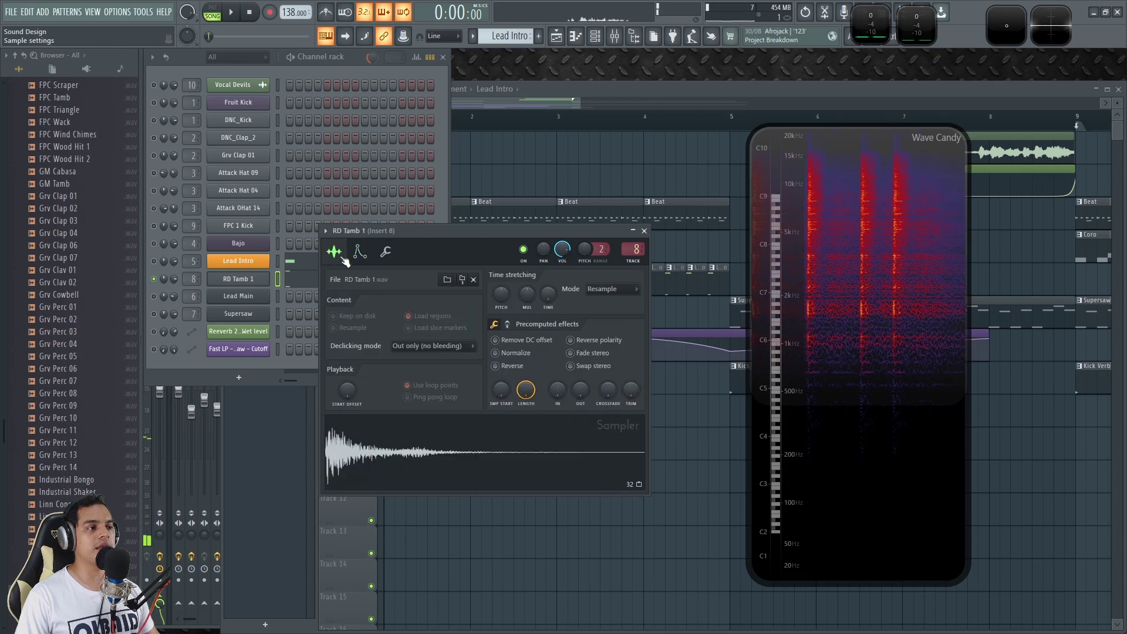
{"action": "left_click", "coordinate": [507, 324]}
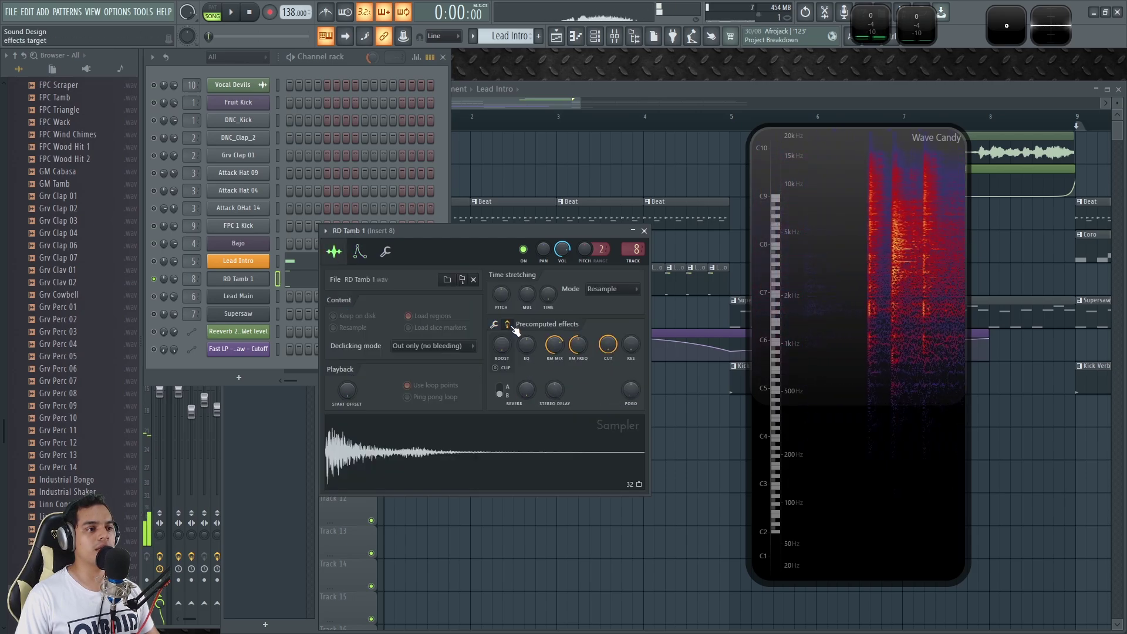
Examine RD Tamb 1's notes in the piano roll, audition the A5 and A3 pitches, and point out the channel rack's main swing
{"action": "left_click", "coordinate": [303, 282]}
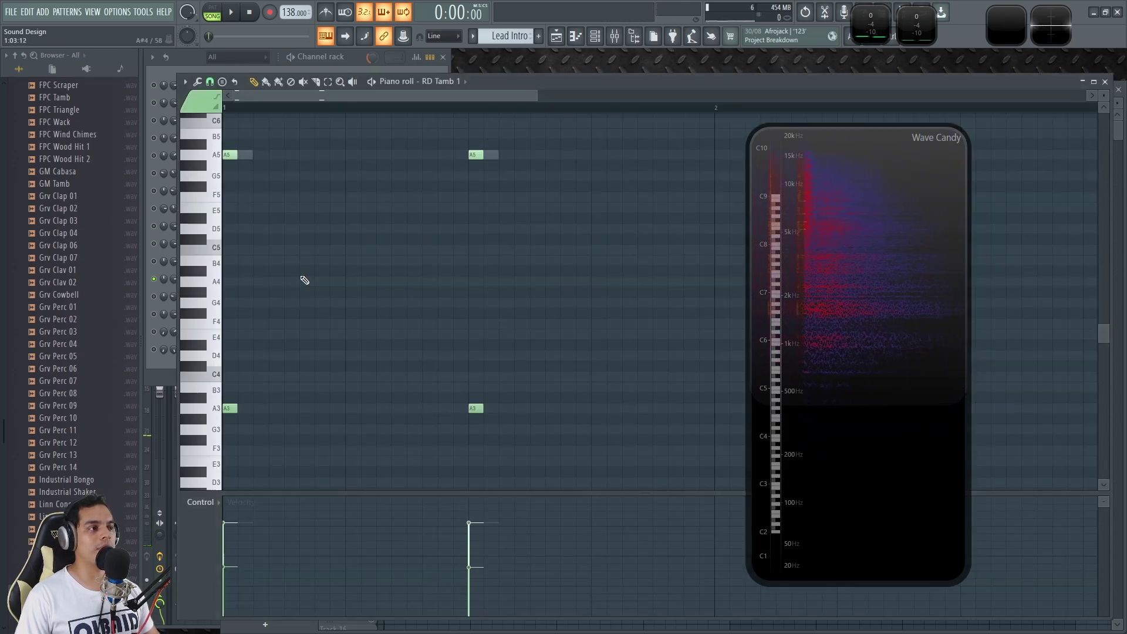
{"action": "left_click", "coordinate": [217, 158]}
{"action": "scroll", "coordinate": [244, 240], "scroll_direction": "up", "scroll_amount": 2}
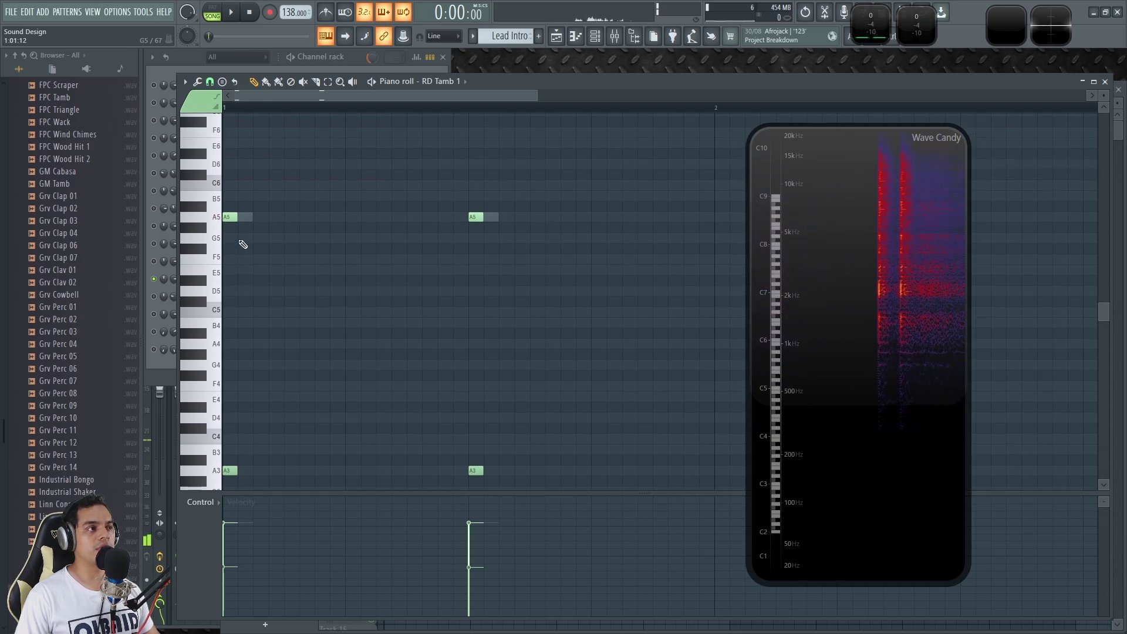
{"action": "left_click", "coordinate": [218, 186]}
{"action": "left_click", "coordinate": [217, 218]}
{"action": "left_click", "coordinate": [217, 218]}
{"action": "left_click", "coordinate": [217, 218]}
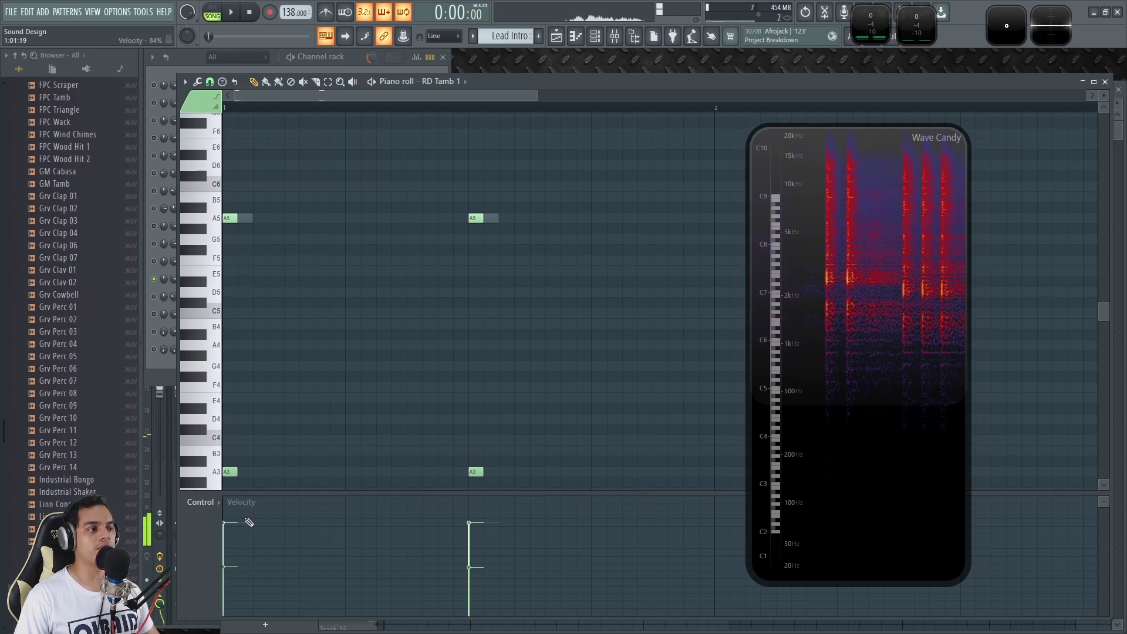
{"action": "left_click", "coordinate": [219, 473]}
{"action": "left_click", "coordinate": [369, 58]}
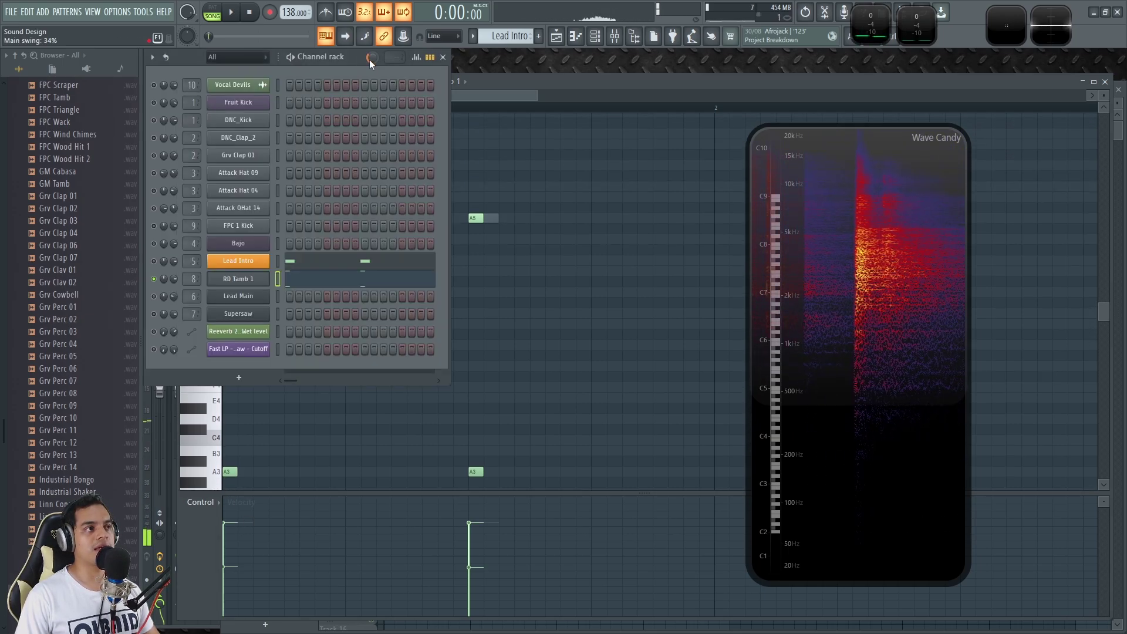
Reopen RD Tamb 1's envelope settings with the BP filter and play it to examine its spectrum in Wave Candy
{"action": "left_click", "coordinate": [238, 279]}
{"action": "left_click", "coordinate": [378, 253]}
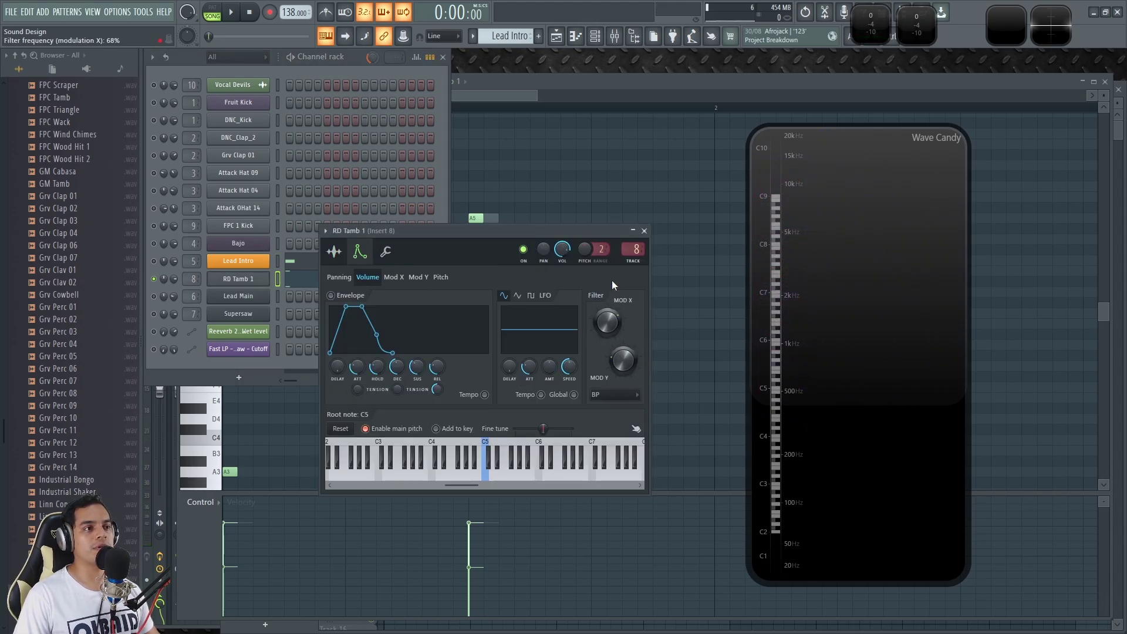
{"action": "key", "text": "x"}
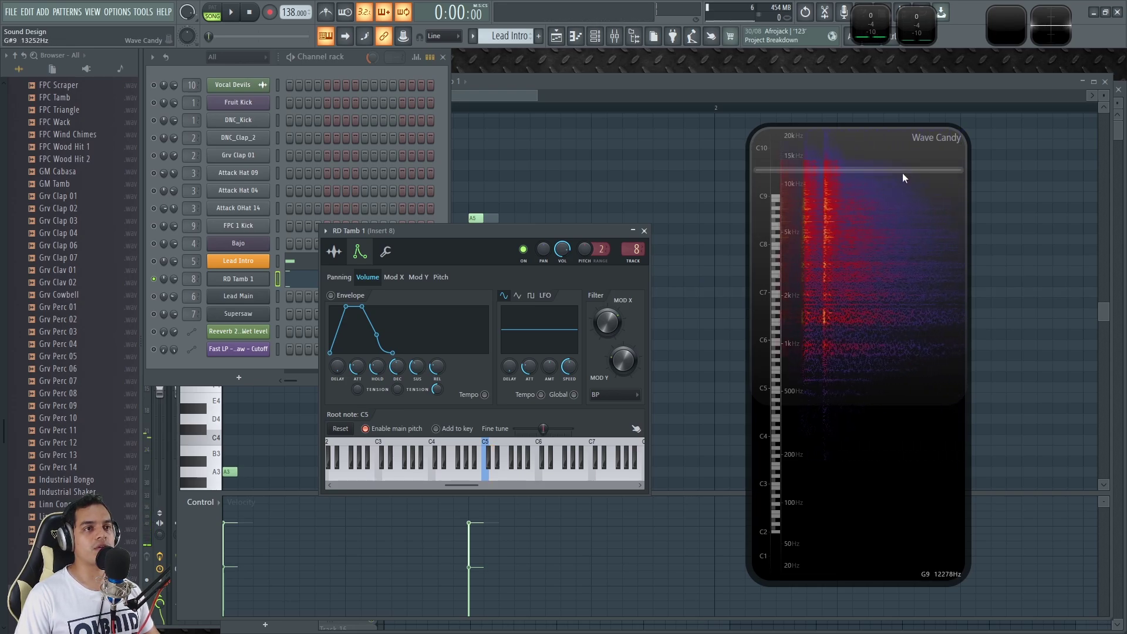
{"action": "key", "text": "x"}
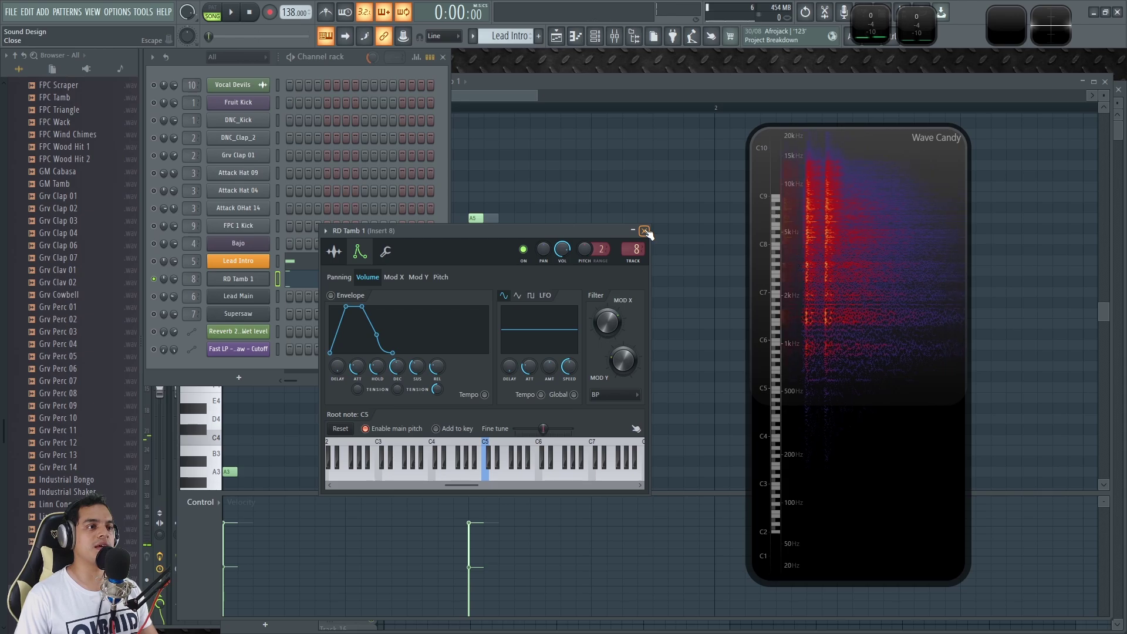
Review Fruity Blood Overdrive and Fruity Reeverb 2 on mixer Insert 8, comparing RD Tamb 1 with and without the effects
{"action": "key", "text": "F9"}
{"action": "double_click", "coordinate": [860, 266]}
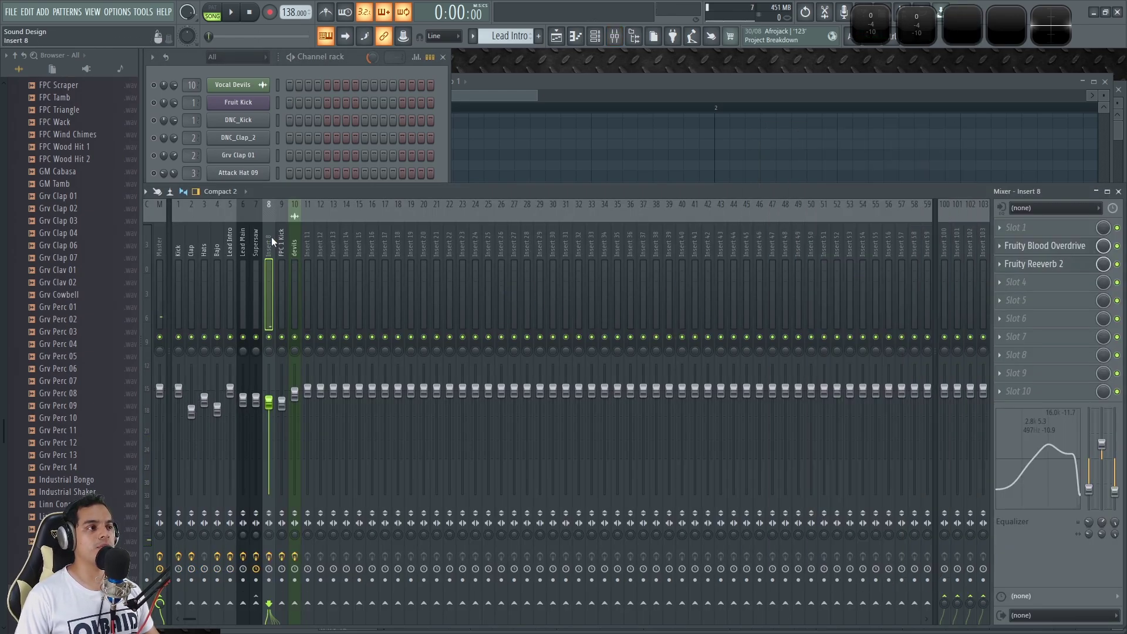
{"action": "left_click", "coordinate": [1071, 248]}
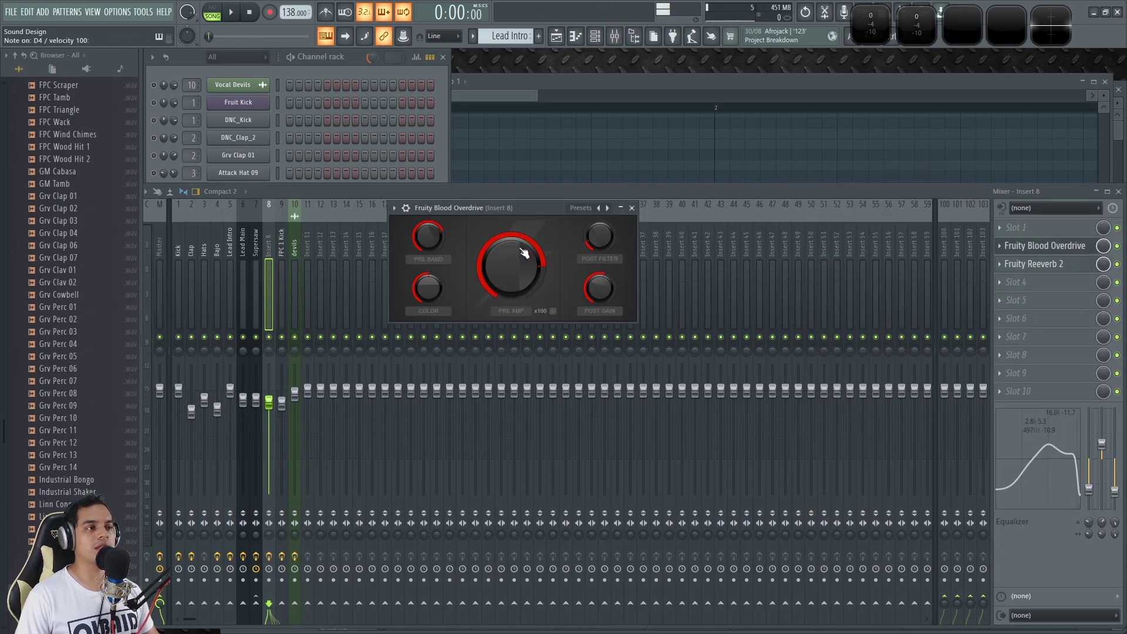
{"action": "key", "text": "x"}
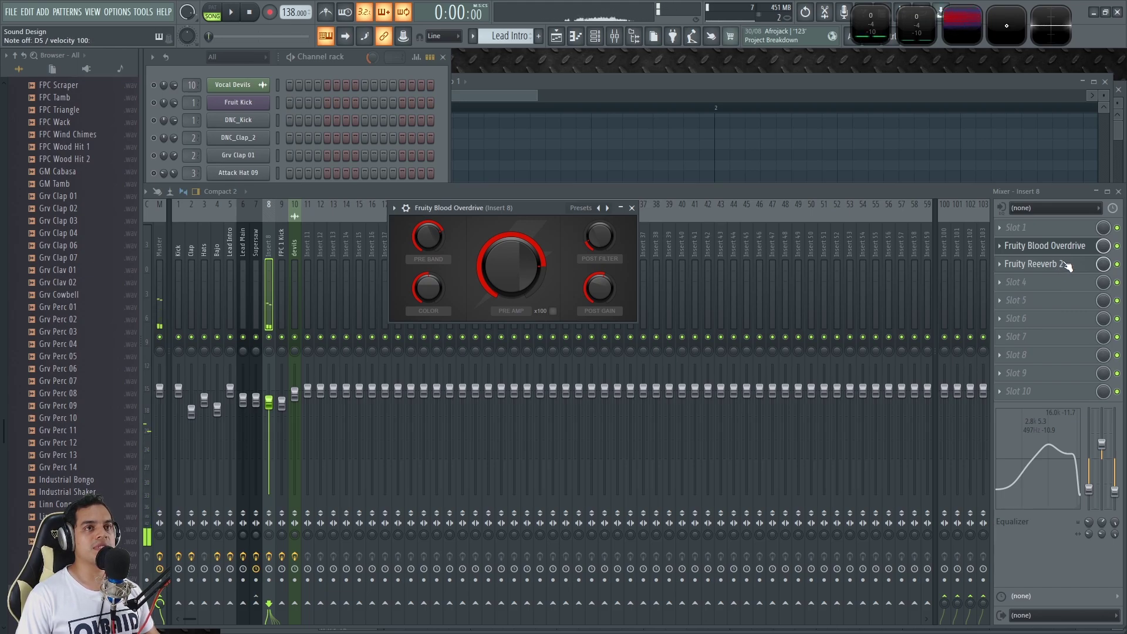
{"action": "left_click", "coordinate": [1117, 246]}
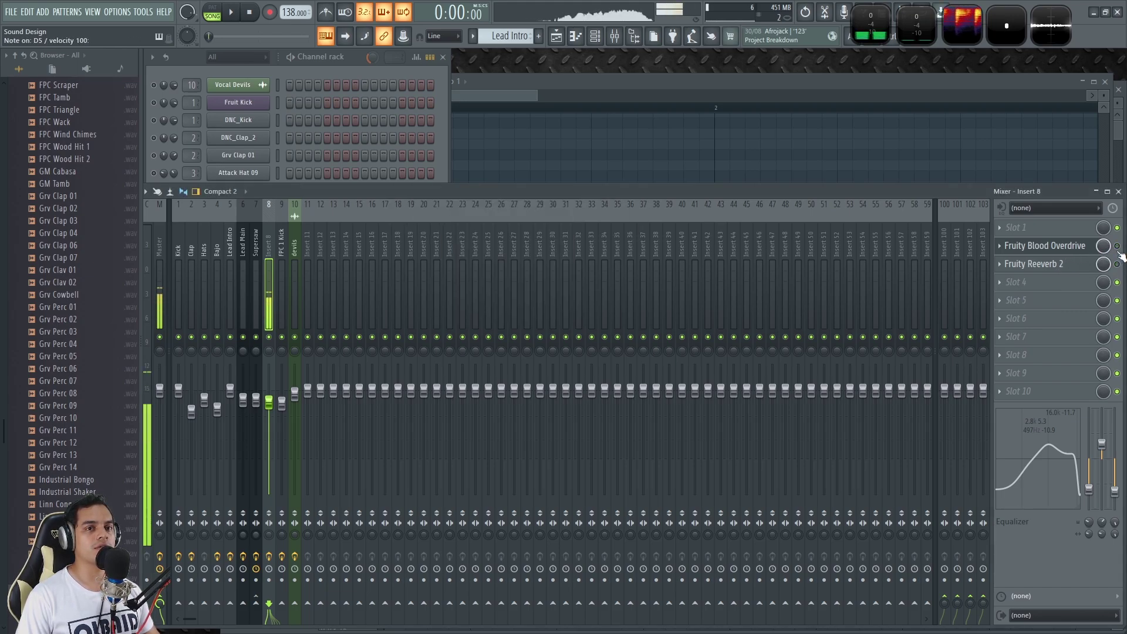
{"action": "left_click", "coordinate": [1050, 264]}
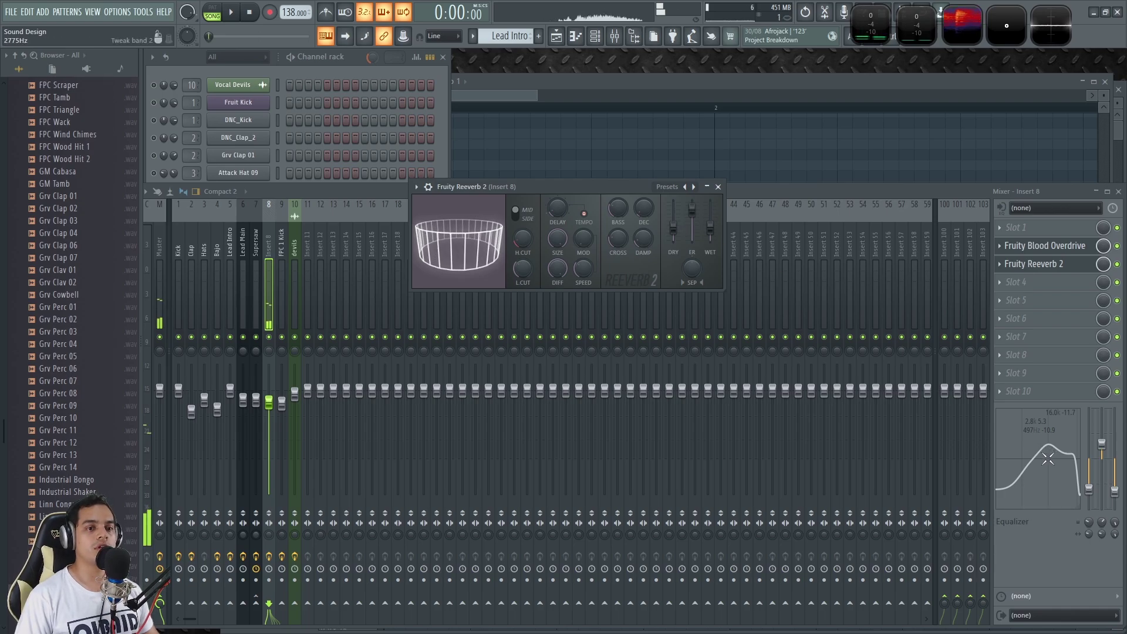
{"action": "left_click", "coordinate": [719, 188]}
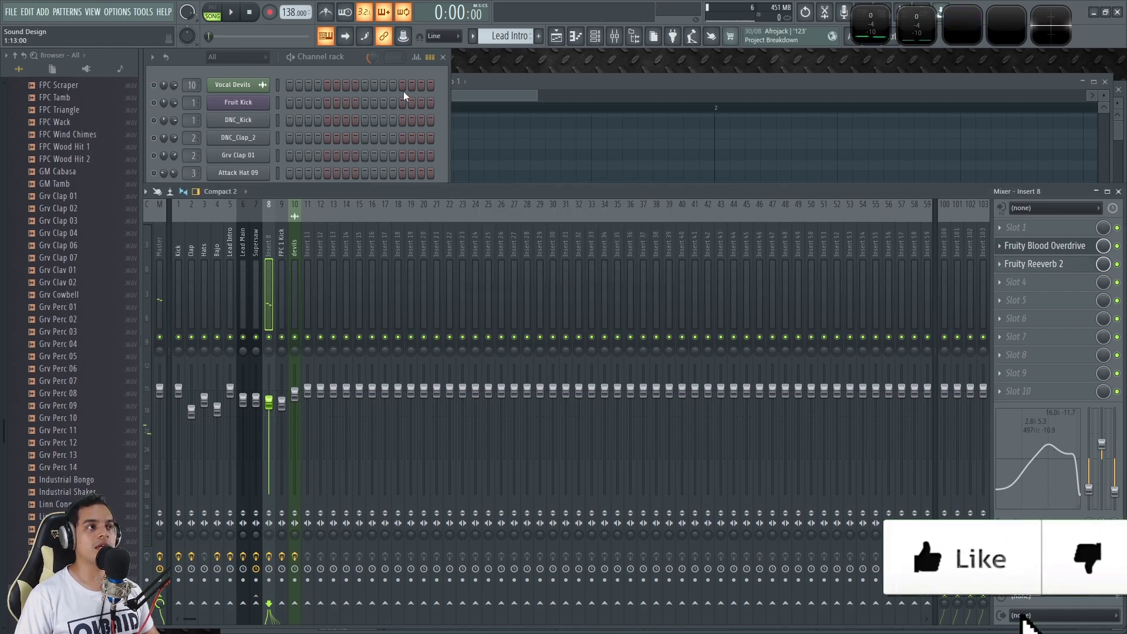
Return to the channel rack and play the Lead Intro pattern in pattern mode to hear the layered sound
{"action": "left_click", "coordinate": [329, 73]}
{"action": "key", "text": "l"}
{"action": "key", "text": "space"}
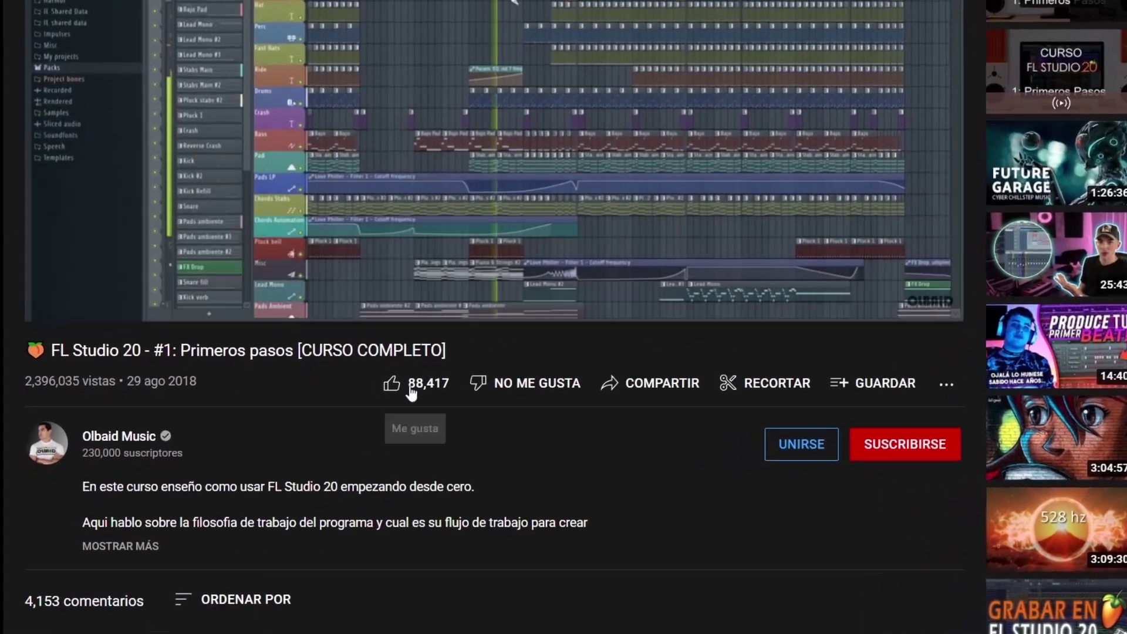
Switch to YouTube, like the FL Studio 20 course video and subscribe to its channel with all notifications enabled
{"action": "left_click", "coordinate": [345, 408]}
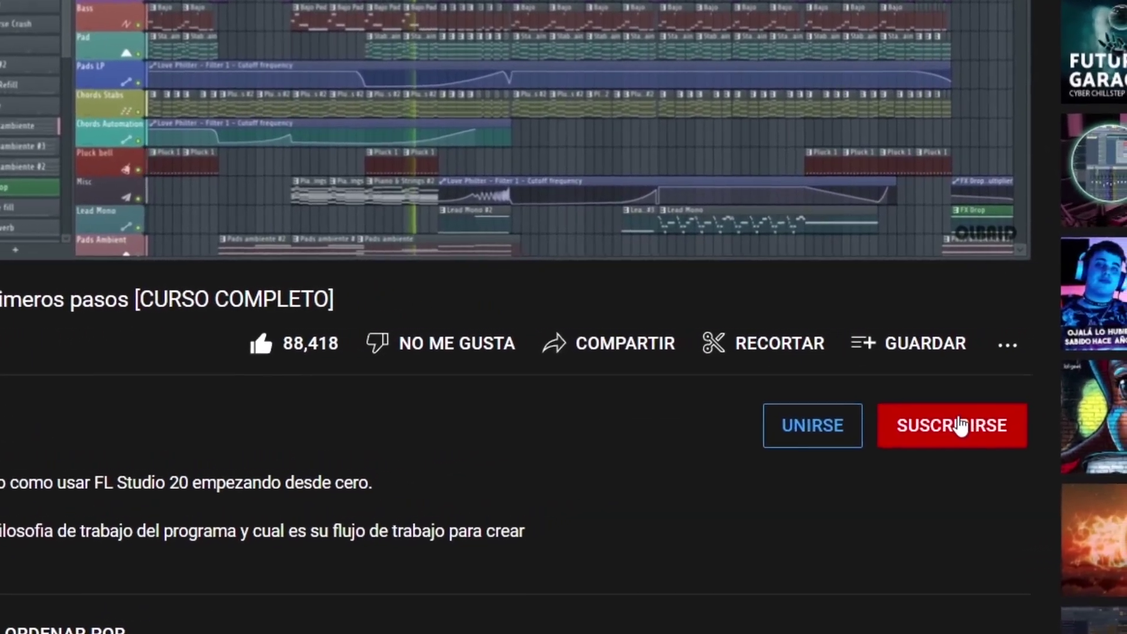
{"action": "left_click", "coordinate": [1021, 409]}
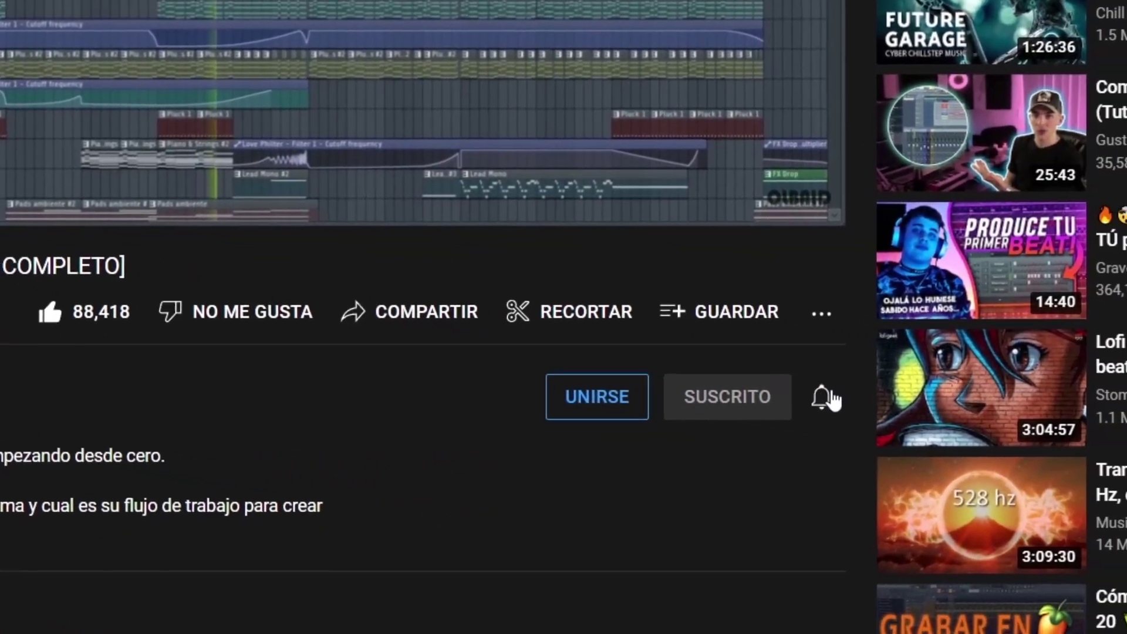
{"action": "left_click", "coordinate": [827, 399]}
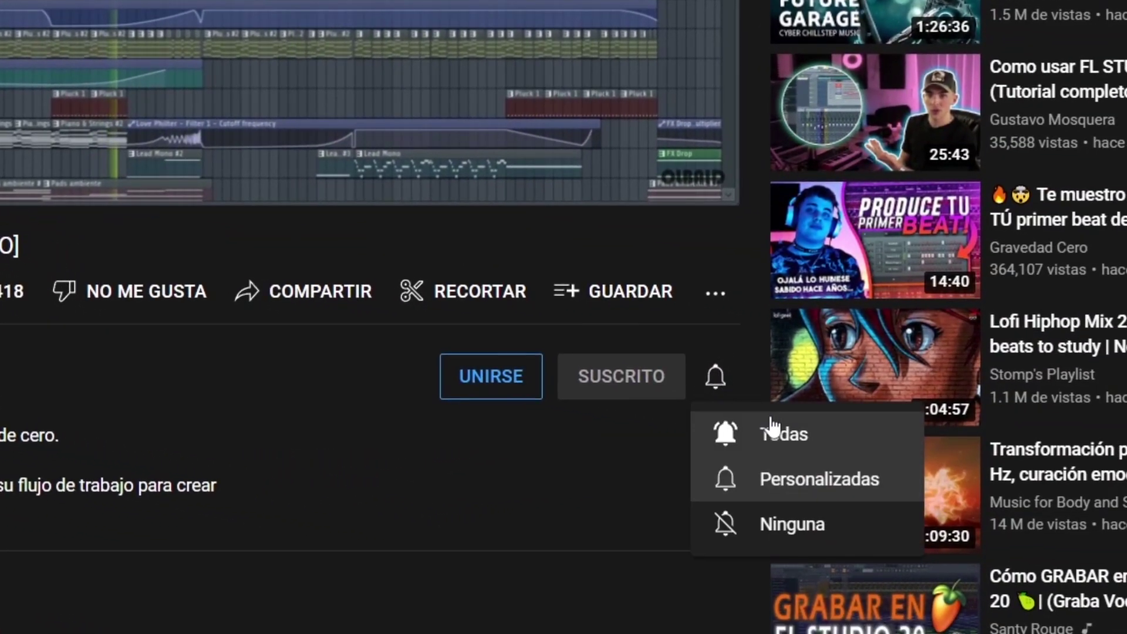
{"action": "left_click", "coordinate": [879, 456]}
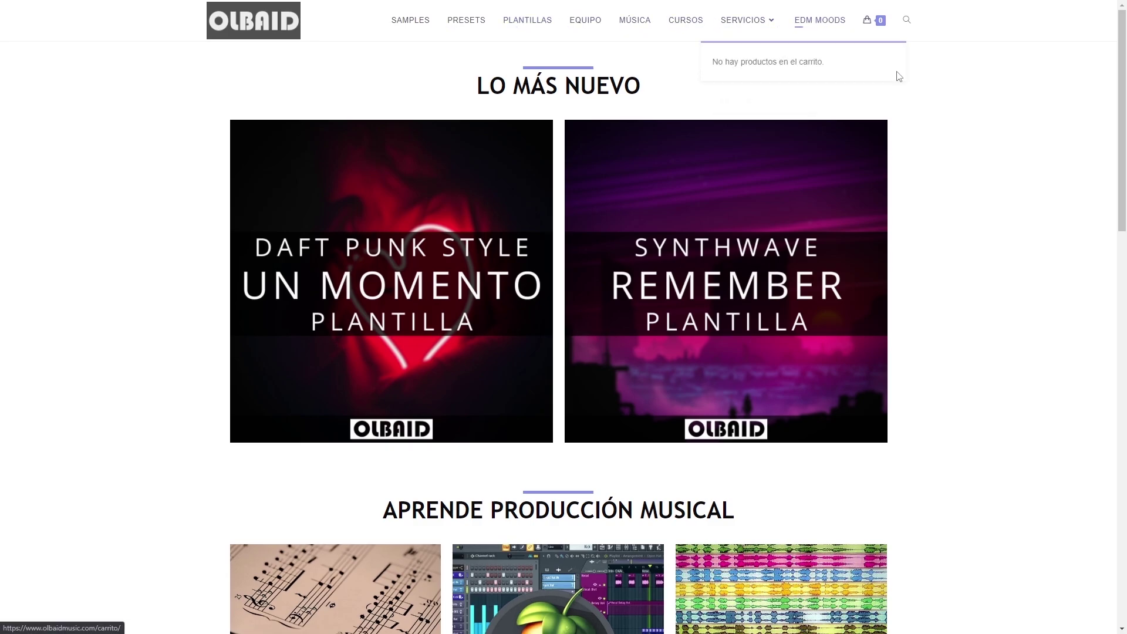
Switch to the Olbaid website and browse its home page through the music production courses and production improvement sections
{"action": "scroll", "coordinate": [984, 352], "scroll_direction": "down", "scroll_amount": 8}
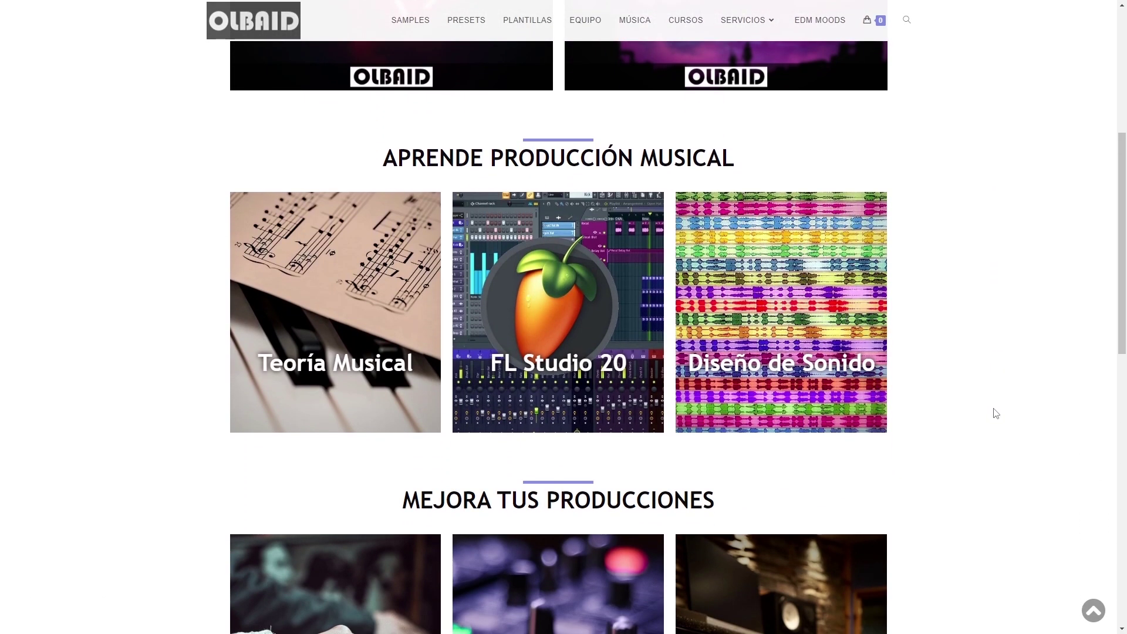
{"action": "scroll", "coordinate": [998, 431], "scroll_direction": "down", "scroll_amount": 11}
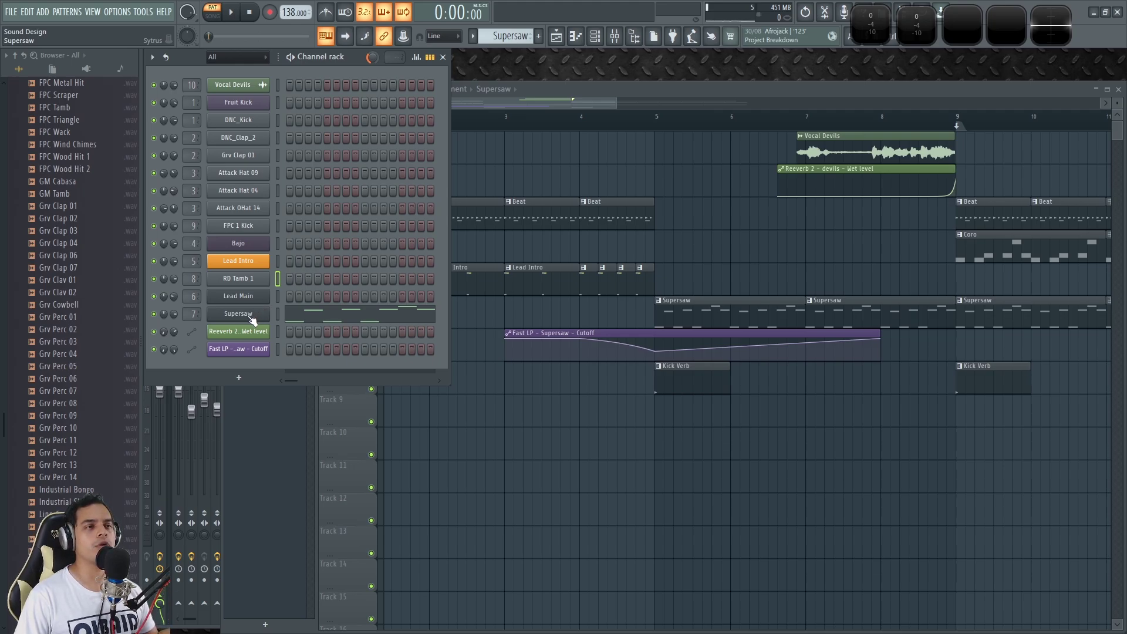
Return to FL Studio and set the playlist's playback position to bar 9, where the Beat, Coro and Supersaw clips play together
{"action": "left_click", "coordinate": [745, 265]}
{"action": "scroll", "coordinate": [748, 266], "scroll_direction": "up", "scroll_amount": 2}
{"action": "left_click", "coordinate": [600, 117]}
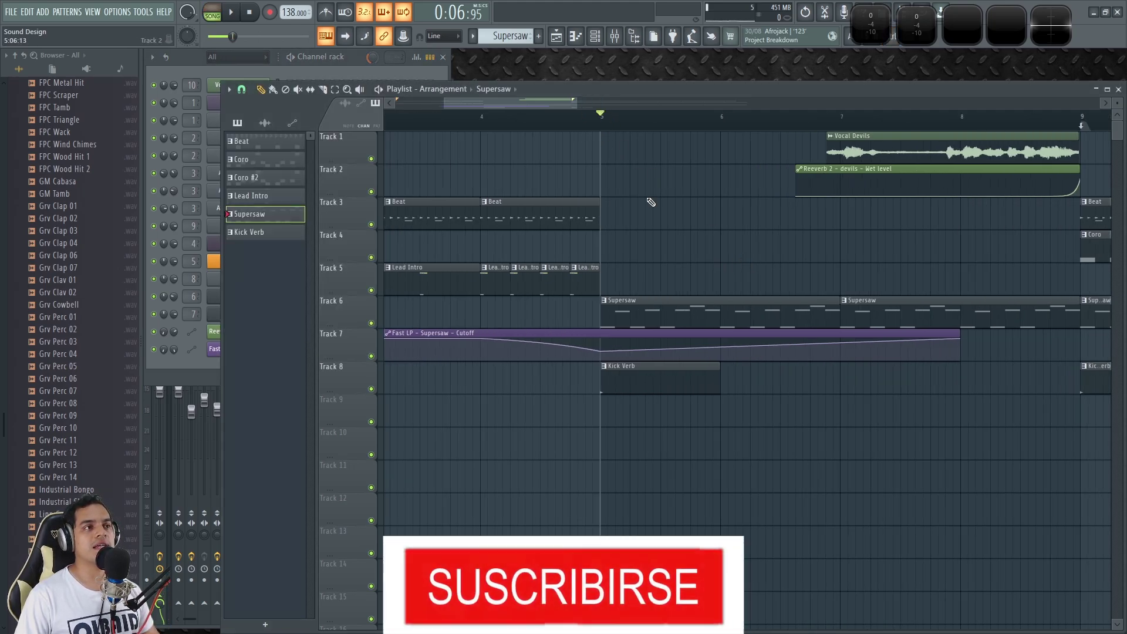
{"action": "scroll", "coordinate": [738, 312], "scroll_direction": "down", "scroll_amount": 2}
{"action": "left_click_drag", "start_coordinate": [700, 463], "coordinate": [613, 446]}
{"action": "scroll", "coordinate": [757, 271], "scroll_direction": "up", "scroll_amount": 2}
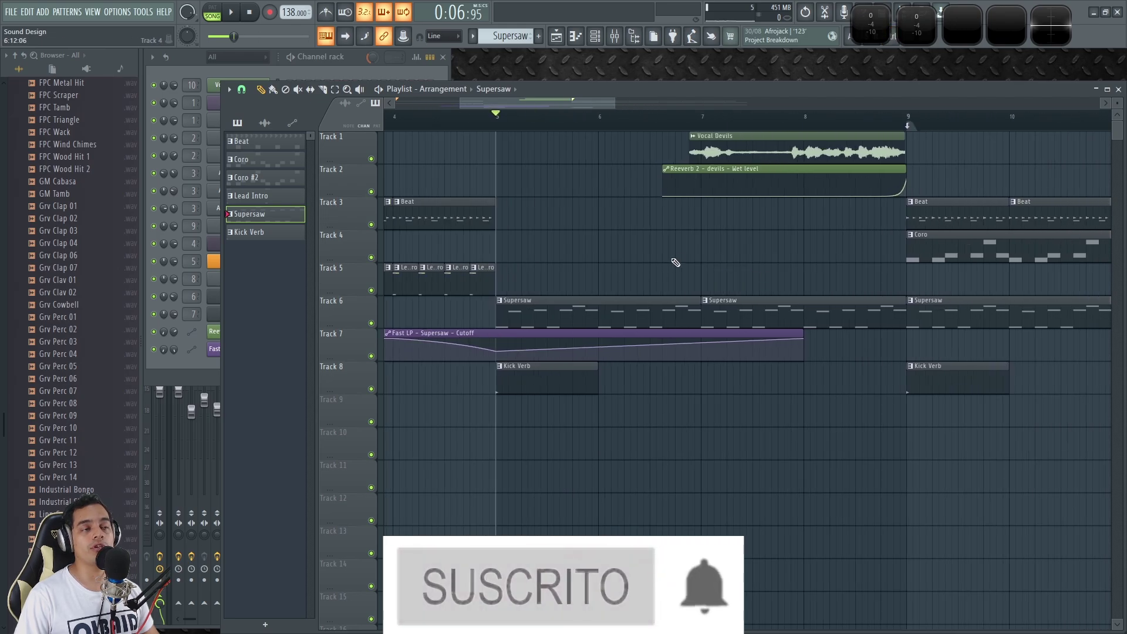
{"action": "left_click_drag", "start_coordinate": [677, 262], "coordinate": [633, 278]}
{"action": "left_click", "coordinate": [687, 117]}
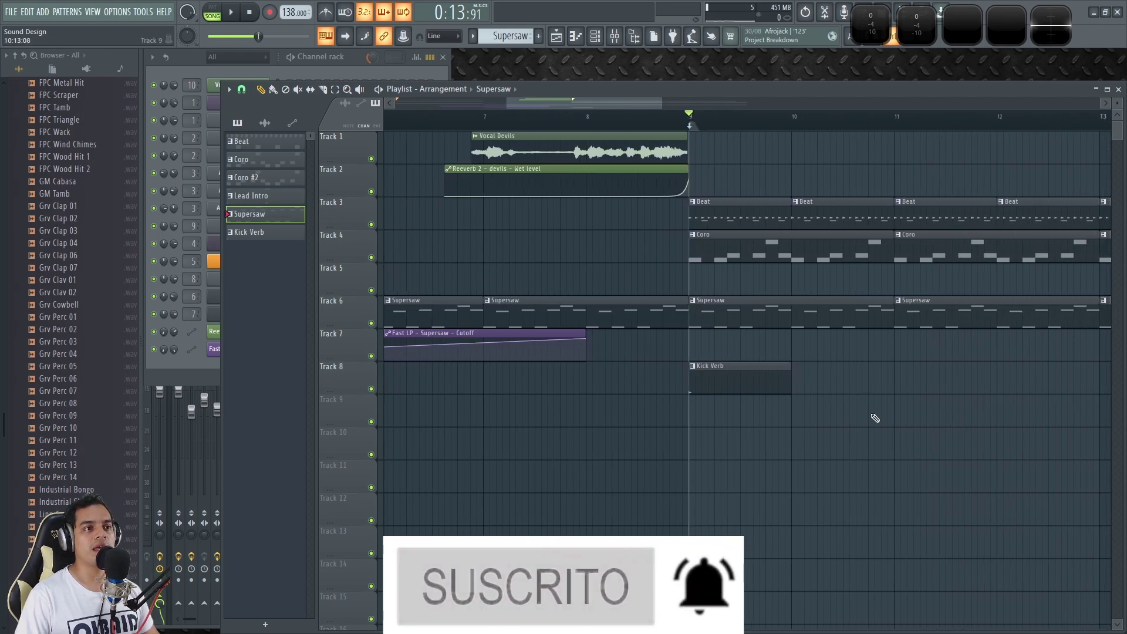
{"action": "scroll", "coordinate": [869, 411], "scroll_direction": "down", "scroll_amount": 2}
{"action": "left_click_drag", "start_coordinate": [860, 404], "coordinate": [646, 435]}
{"action": "scroll", "coordinate": [652, 436], "scroll_direction": "up", "scroll_amount": 2}
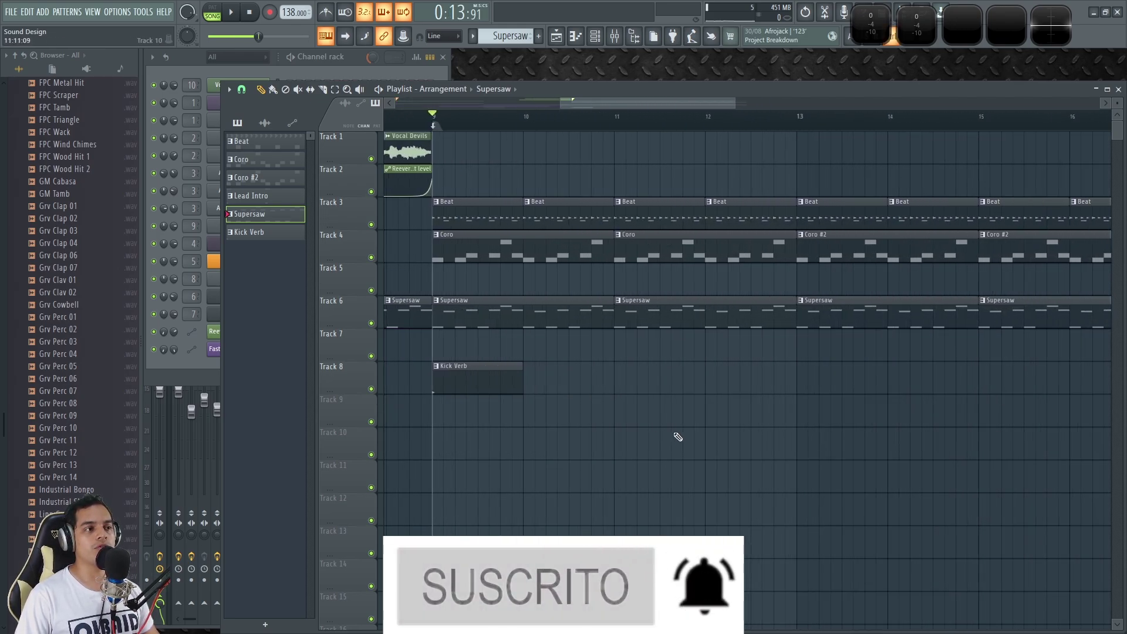
Play the song from bar 9 and compare it with the Supersaw clips on Track 6 muted and unmuted
{"action": "left_click", "coordinate": [372, 324]}
{"action": "key", "text": "space"}
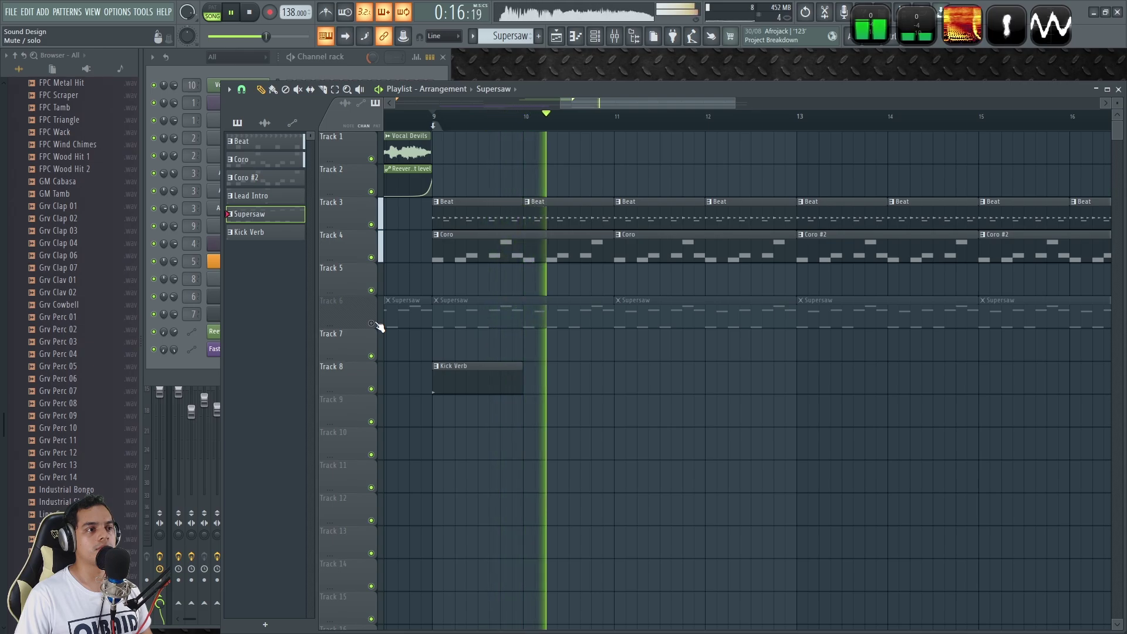
{"action": "key", "text": "space"}
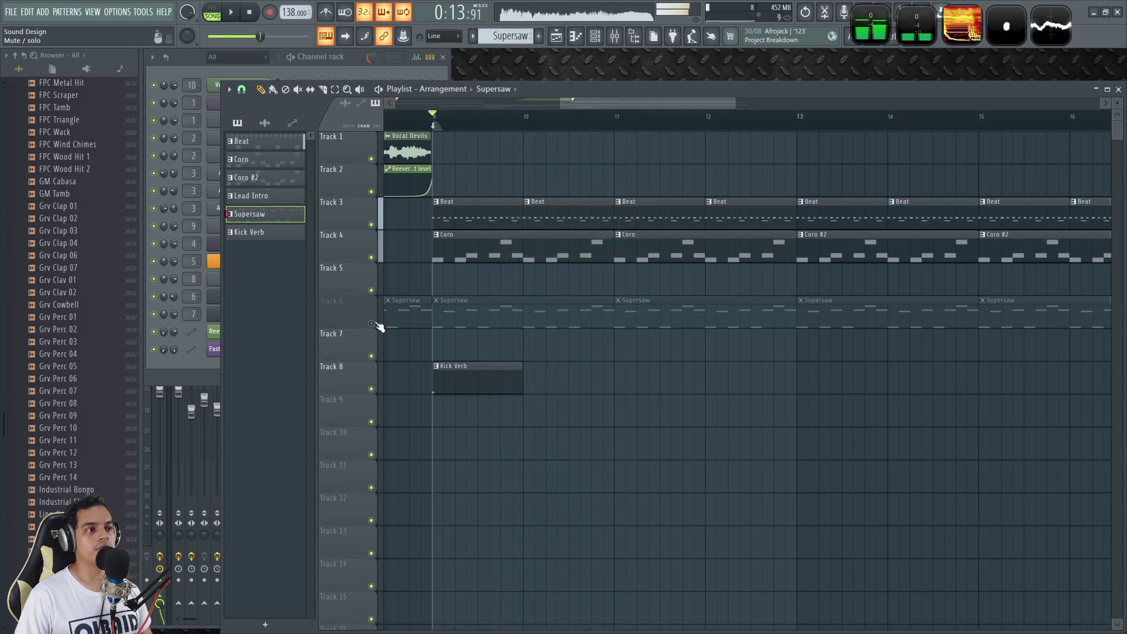
{"action": "left_click", "coordinate": [372, 323]}
{"action": "key", "text": "space"}
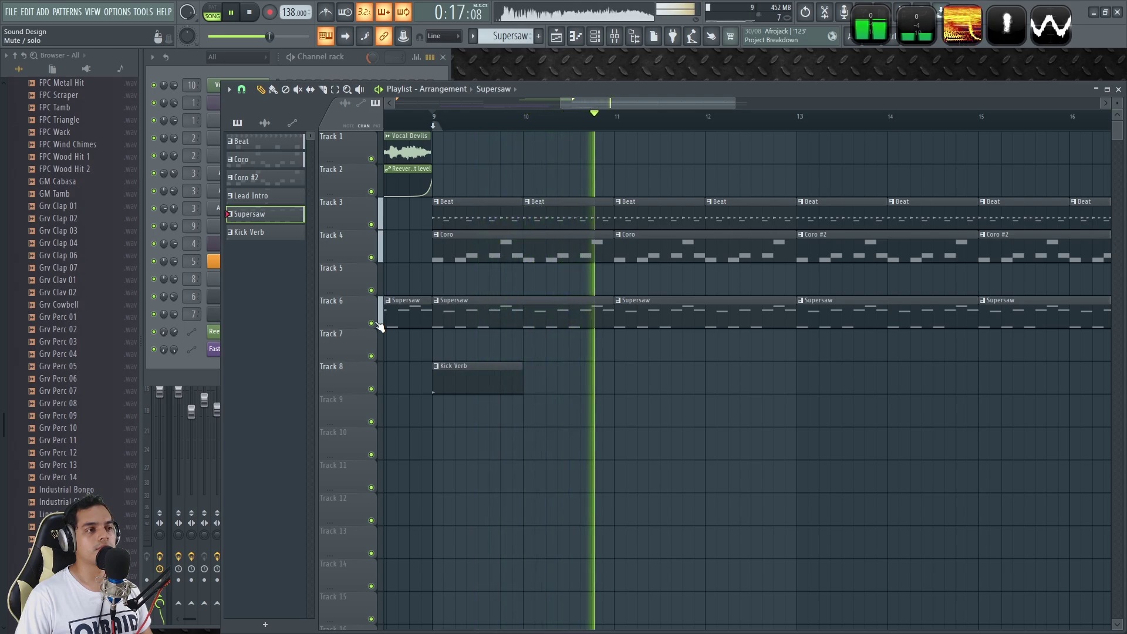
{"action": "left_click", "coordinate": [371, 324]}
{"action": "left_click", "coordinate": [371, 324]}
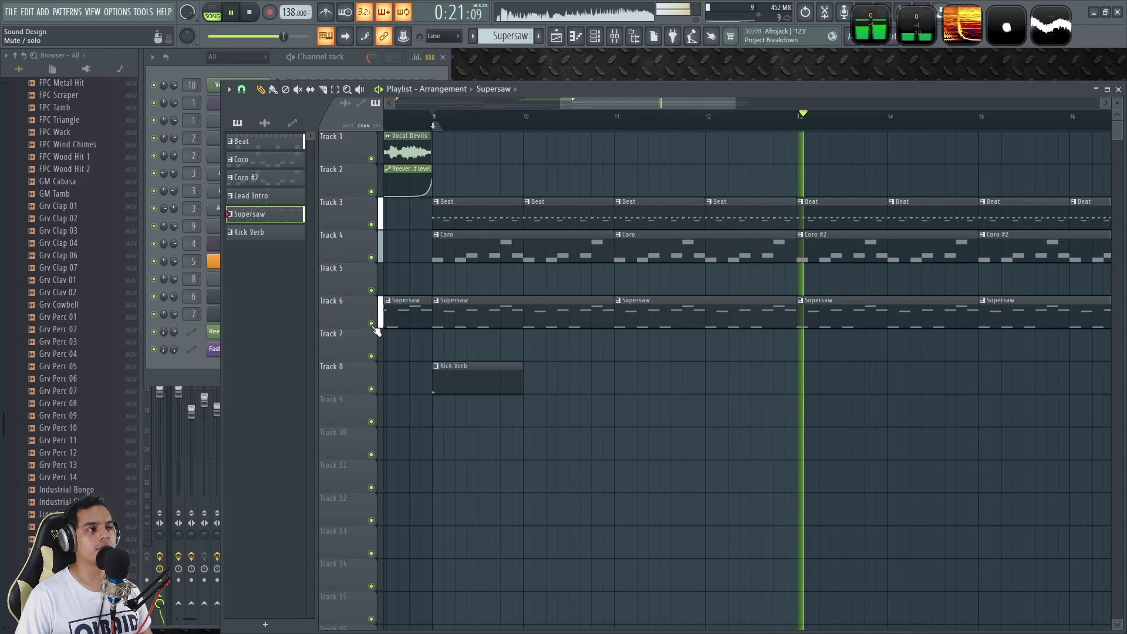
Raise the Supersaw channel's volume to about 86% during playback and stop the song
{"action": "left_click", "coordinate": [213, 71]}
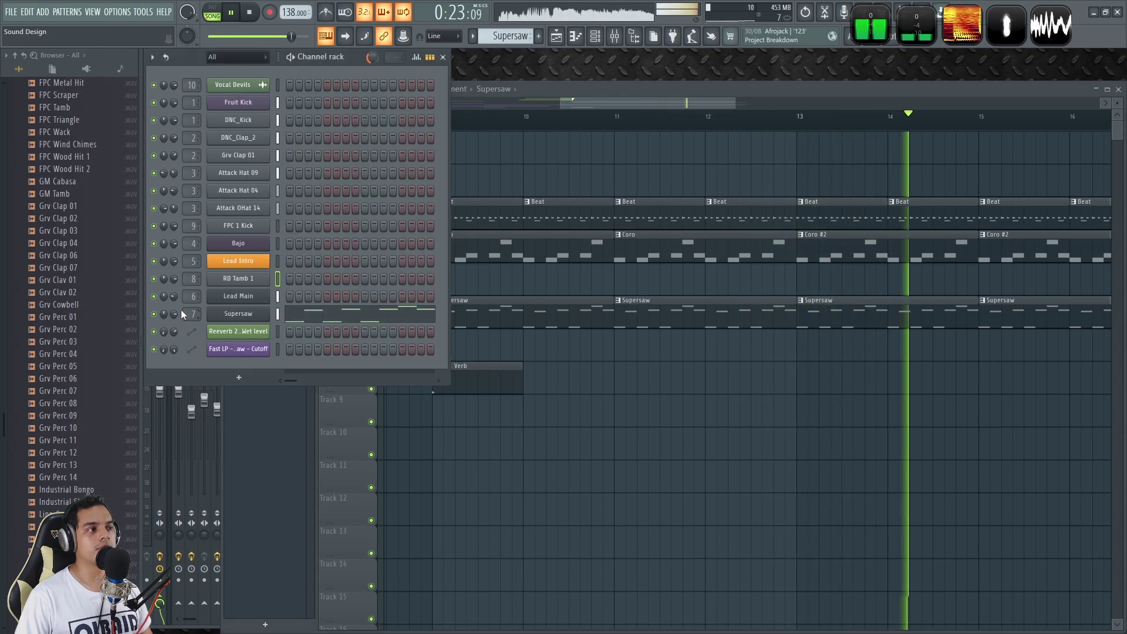
{"action": "left_click_drag", "start_coordinate": [175, 311], "coordinate": [175, 282]}
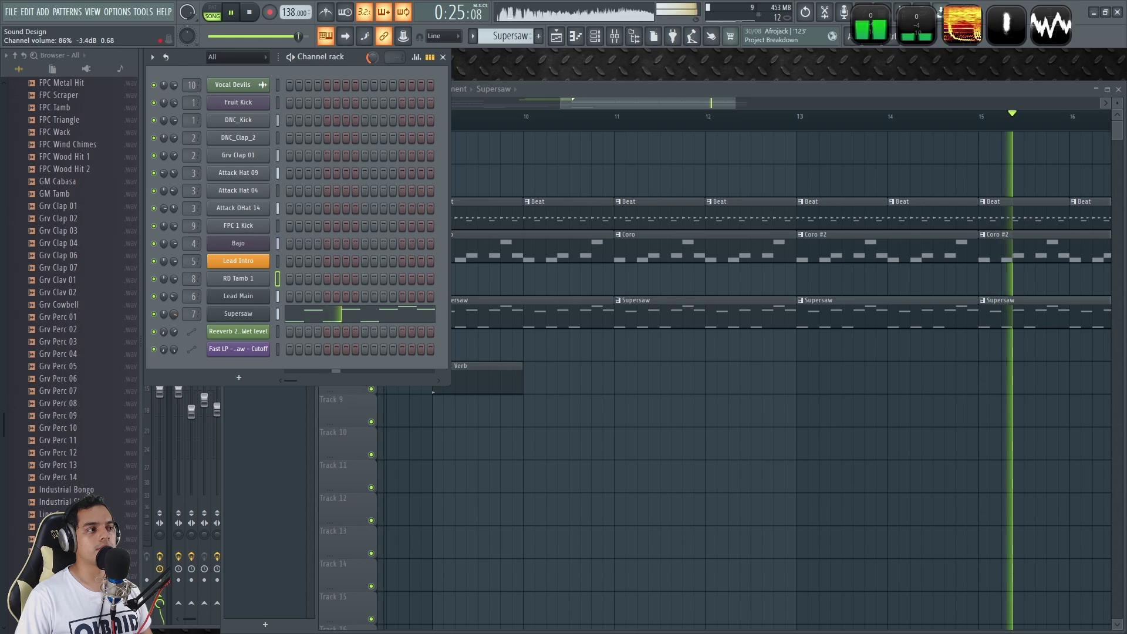
{"action": "key", "text": "space"}
{"action": "right_click", "coordinate": [678, 510]}
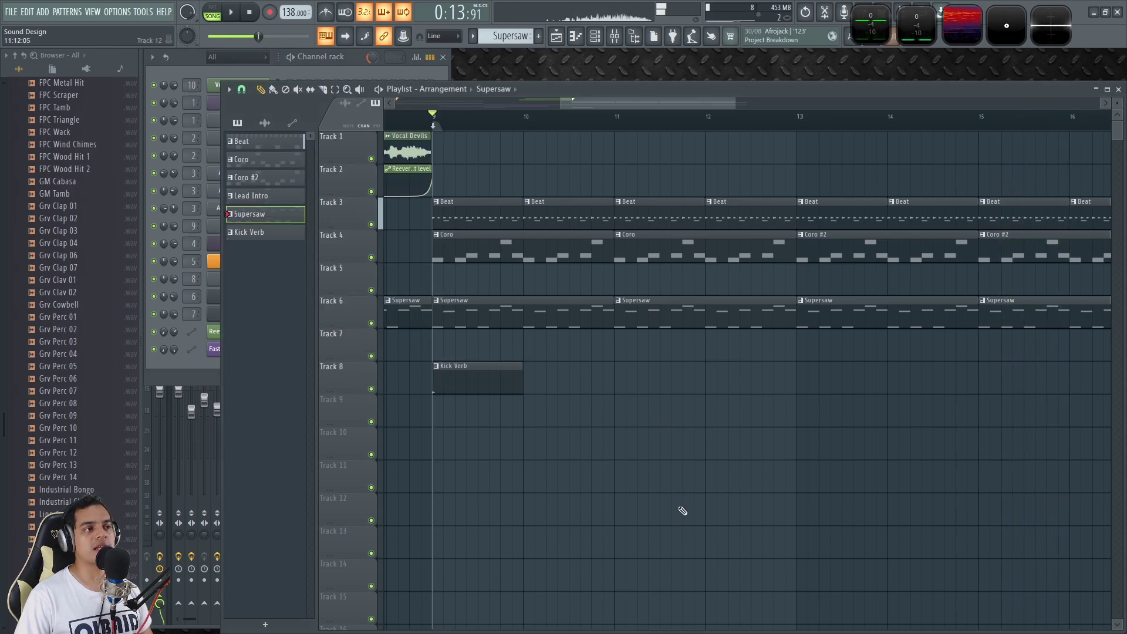
Switch playback to pattern mode and open the Supersaw channel's Sytrus window, placing it beside the channel rack
{"action": "scroll", "coordinate": [679, 510], "scroll_direction": "down", "scroll_amount": 3}
{"action": "scroll", "coordinate": [629, 364], "scroll_direction": "up", "scroll_amount": 2}
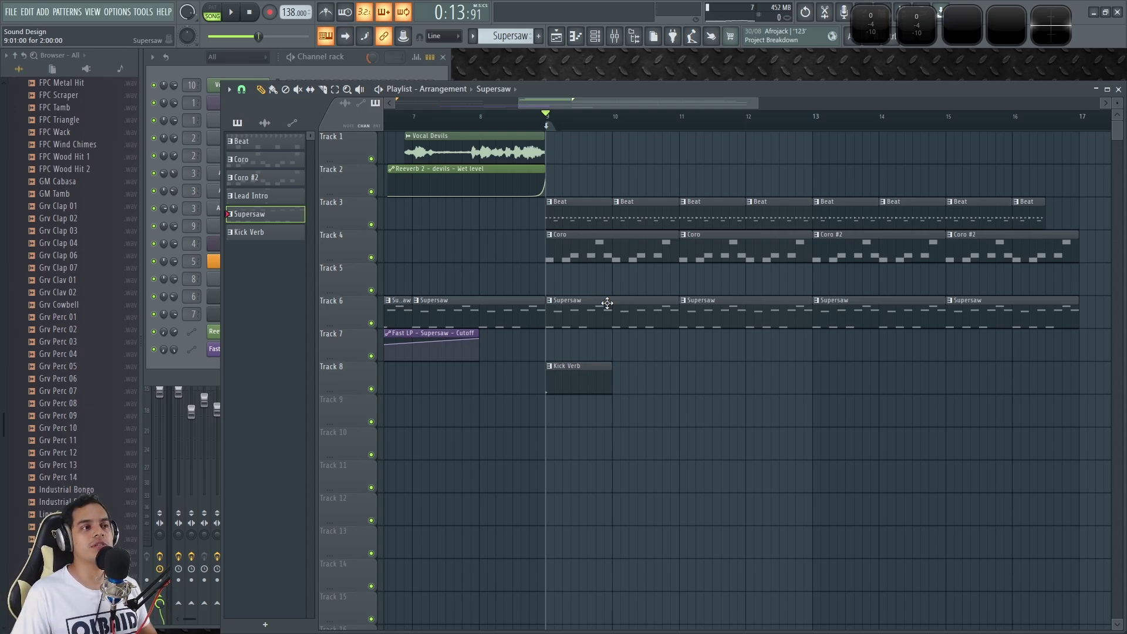
{"action": "scroll", "coordinate": [587, 264], "scroll_direction": "up", "scroll_amount": 2}
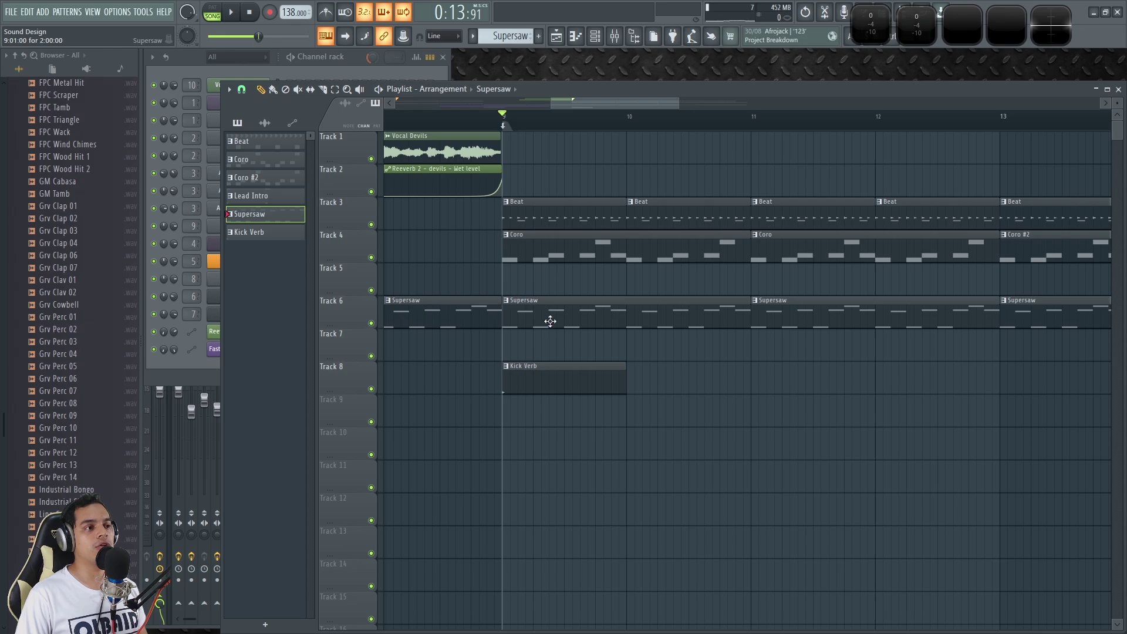
{"action": "left_click", "coordinate": [266, 80]}
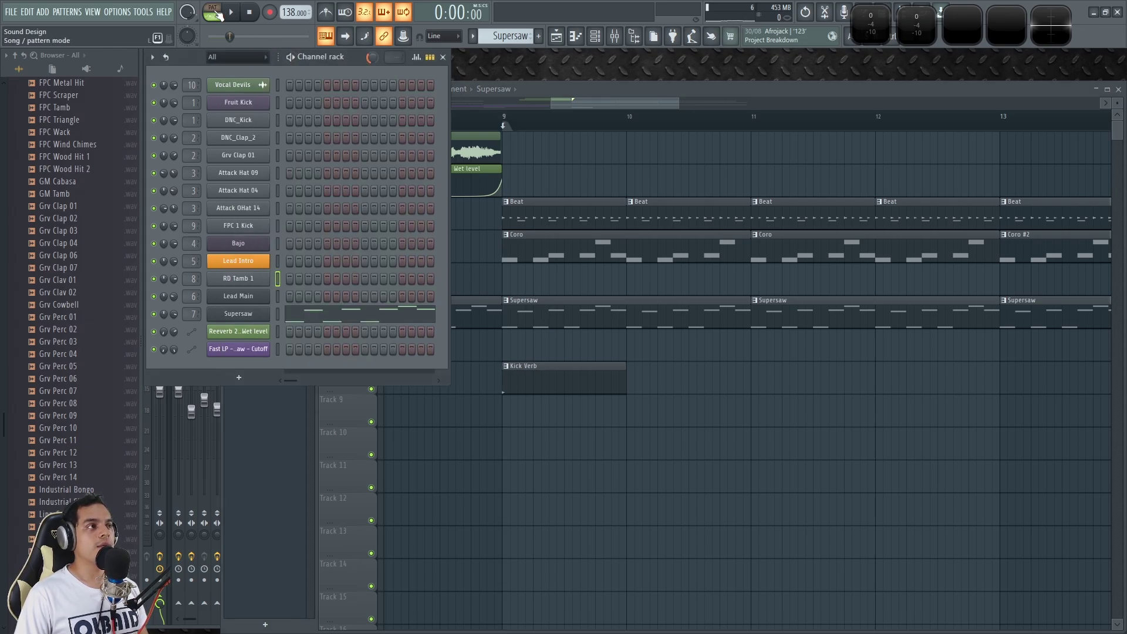
{"action": "left_click", "coordinate": [217, 319]}
{"action": "left_click_drag", "start_coordinate": [517, 185], "coordinate": [596, 176]}
Compare the waveform and settings of Sytrus operators 1 and 2 in the Supersaw patch
{"action": "left_click", "coordinate": [434, 218]}
{"action": "left_click", "coordinate": [471, 218]}
{"action": "left_click", "coordinate": [436, 219]}
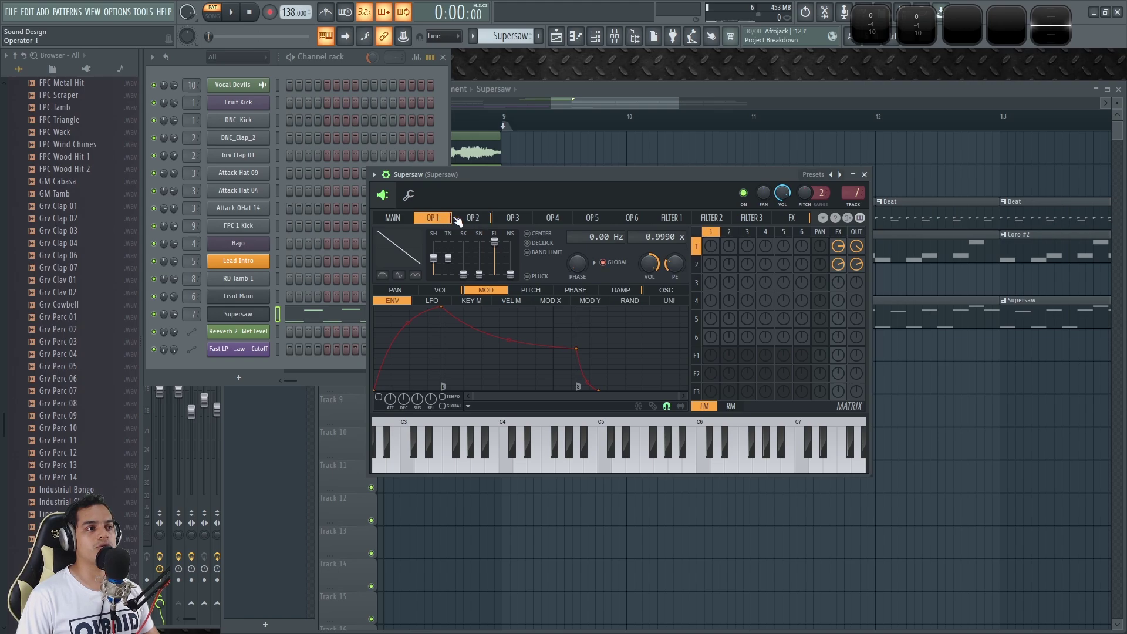
{"action": "left_click", "coordinate": [469, 218]}
{"action": "left_click", "coordinate": [440, 220]}
{"action": "left_click", "coordinate": [467, 220]}
{"action": "left_click", "coordinate": [445, 220]}
{"action": "left_click", "coordinate": [475, 220]}
{"action": "left_click", "coordinate": [435, 219]}
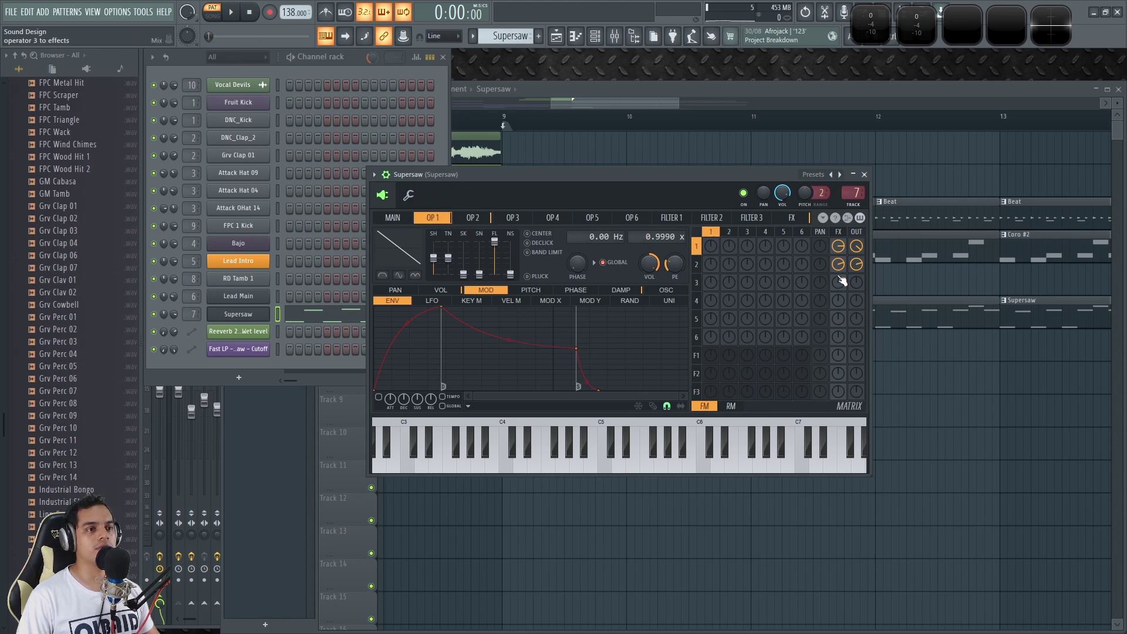
Audition the Supersaw while toggling operator 1 and 2's output and FX sends in the matrix, and restore the sends
{"action": "key", "text": "q"}
{"action": "right_click", "coordinate": [858, 265]}
{"action": "right_click", "coordinate": [860, 248]}
{"action": "key", "text": "q"}
{"action": "right_click", "coordinate": [856, 247]}
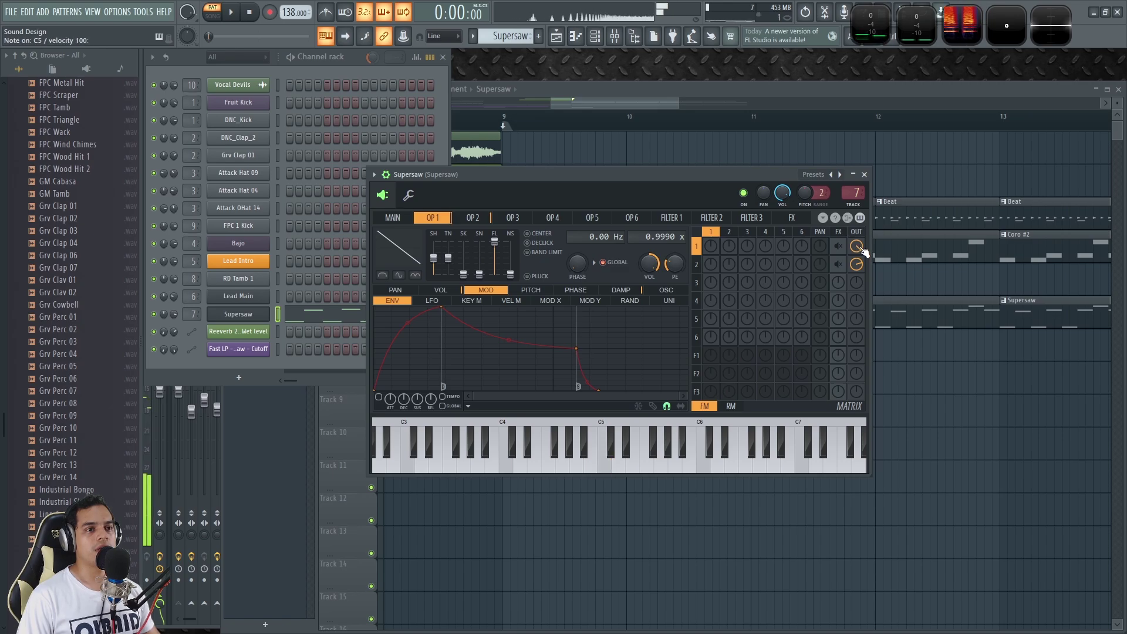
{"action": "right_click", "coordinate": [838, 247]}
{"action": "right_click", "coordinate": [838, 264]}
Review the Supersaw patch's effects settings and its main unison settings in Sytrus
{"action": "left_click", "coordinate": [802, 219]}
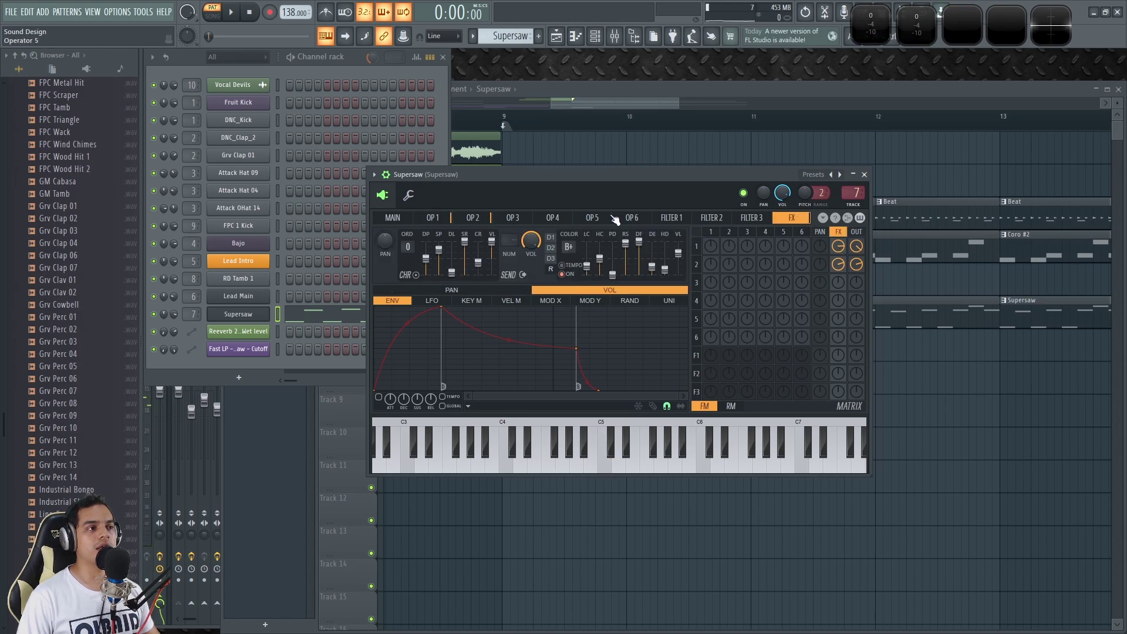
{"action": "left_click", "coordinate": [408, 218]}
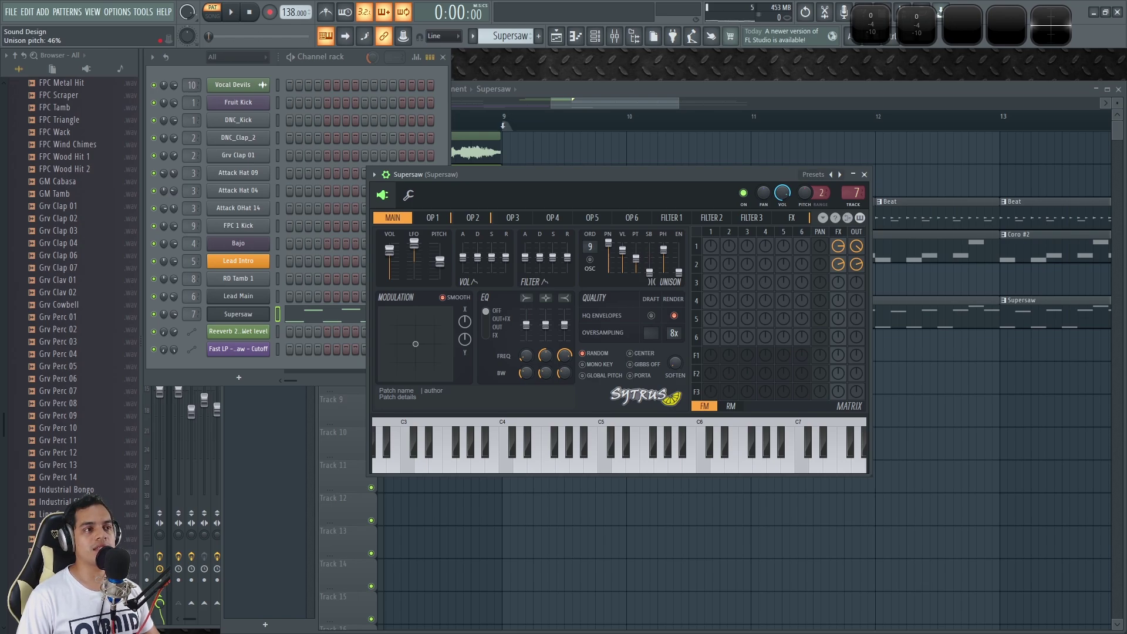
Vary the Supersaw's unison pitch while auditioning the notes and the pattern, and leave it at 80%
{"action": "key", "text": "q"}
{"action": "left_click_drag", "start_coordinate": [638, 274], "coordinate": [637, 253]}
{"action": "key", "text": "q"}
{"action": "key", "text": "q"}
{"action": "key", "text": "space"}
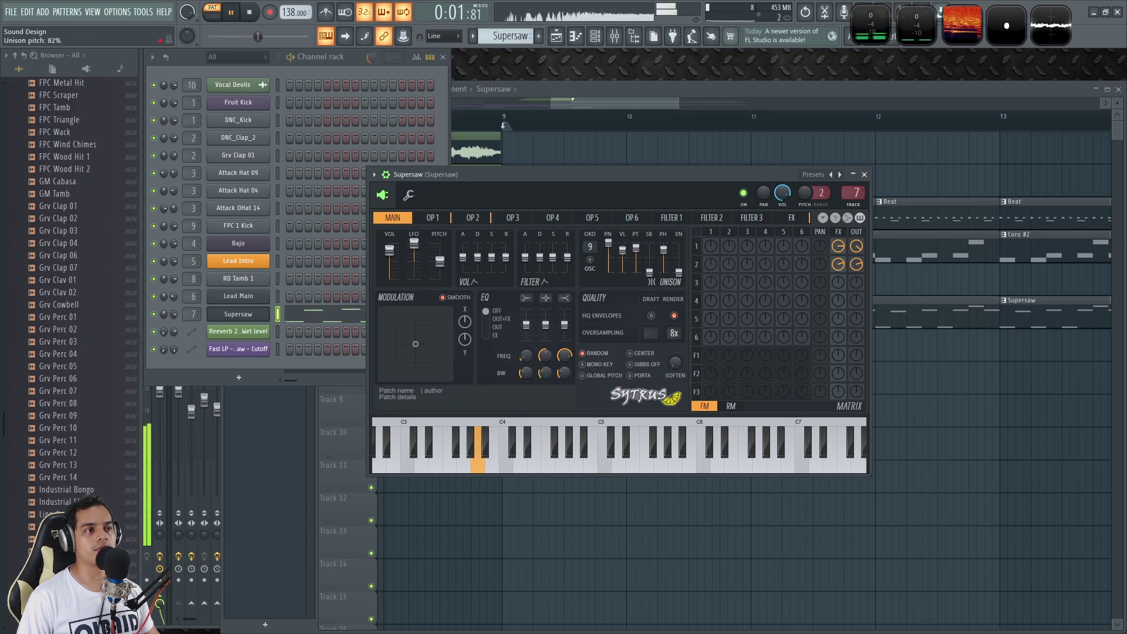
{"action": "key", "text": "space"}
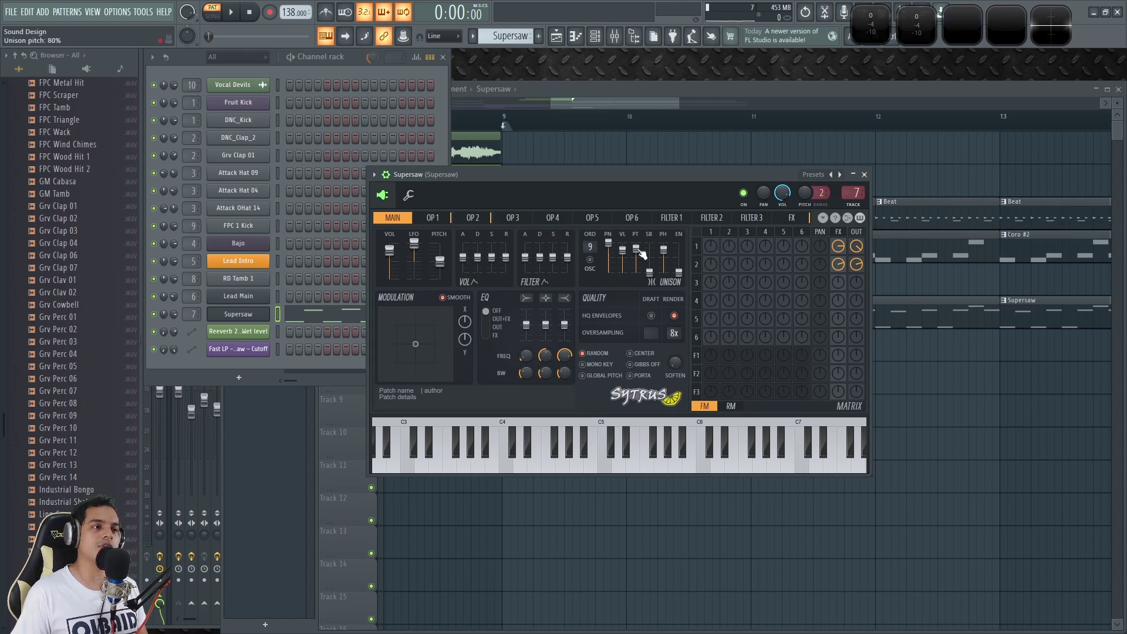
{"action": "key", "text": "space"}
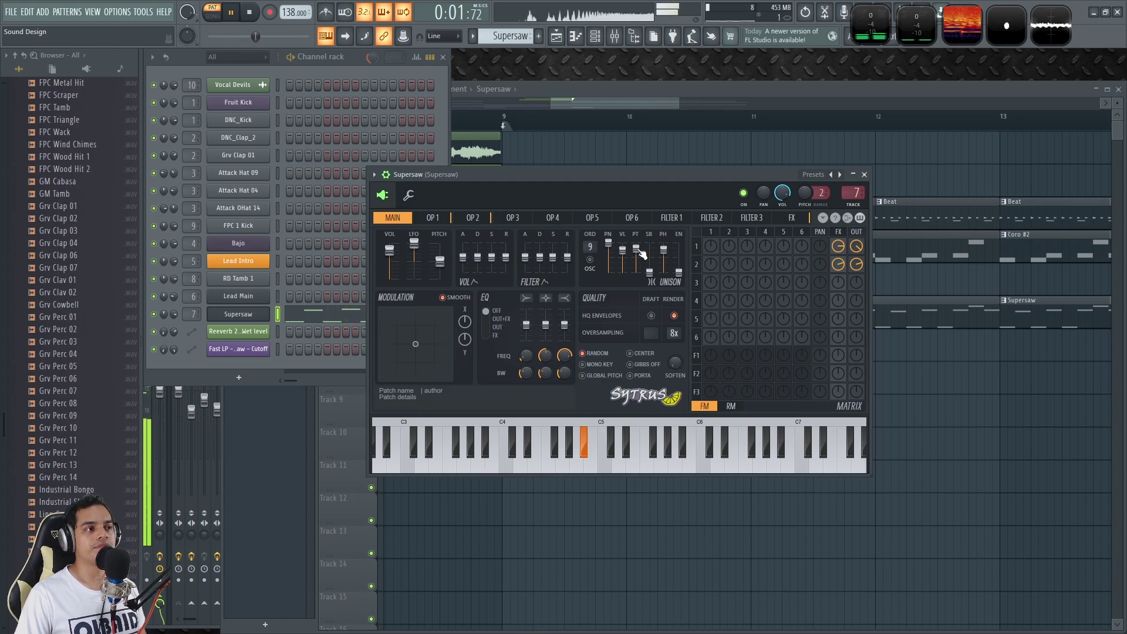
{"action": "key", "text": "space"}
Compare operators 1 and 2 of the Supersaw patch again, switching back and forth between their settings
{"action": "left_click", "coordinate": [433, 218]}
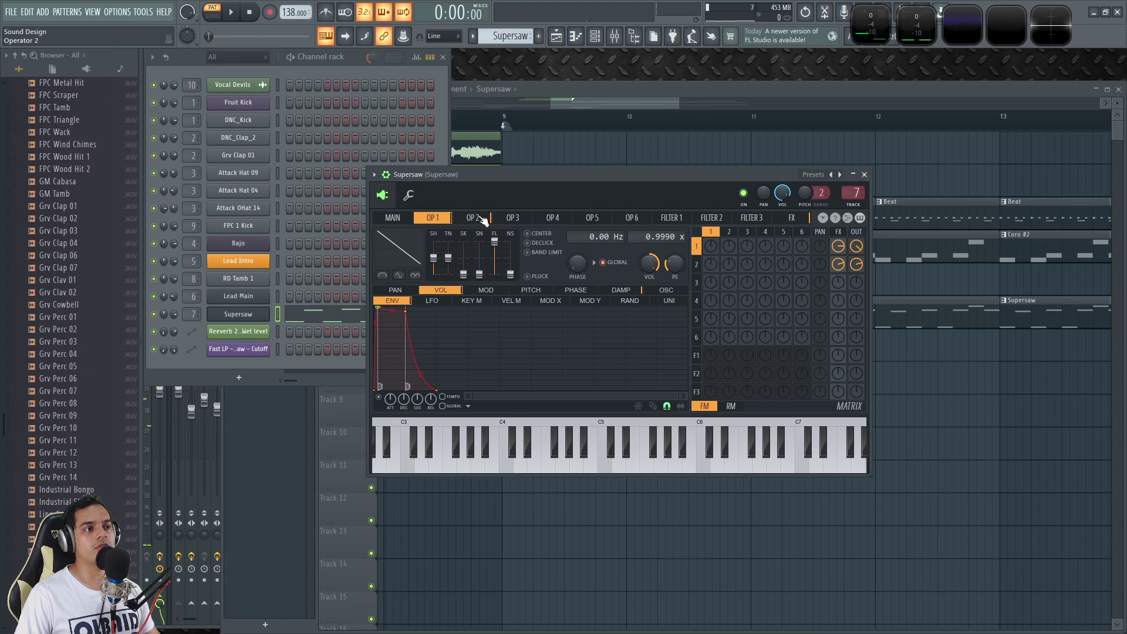
{"action": "left_click", "coordinate": [481, 220]}
{"action": "left_click", "coordinate": [444, 220]}
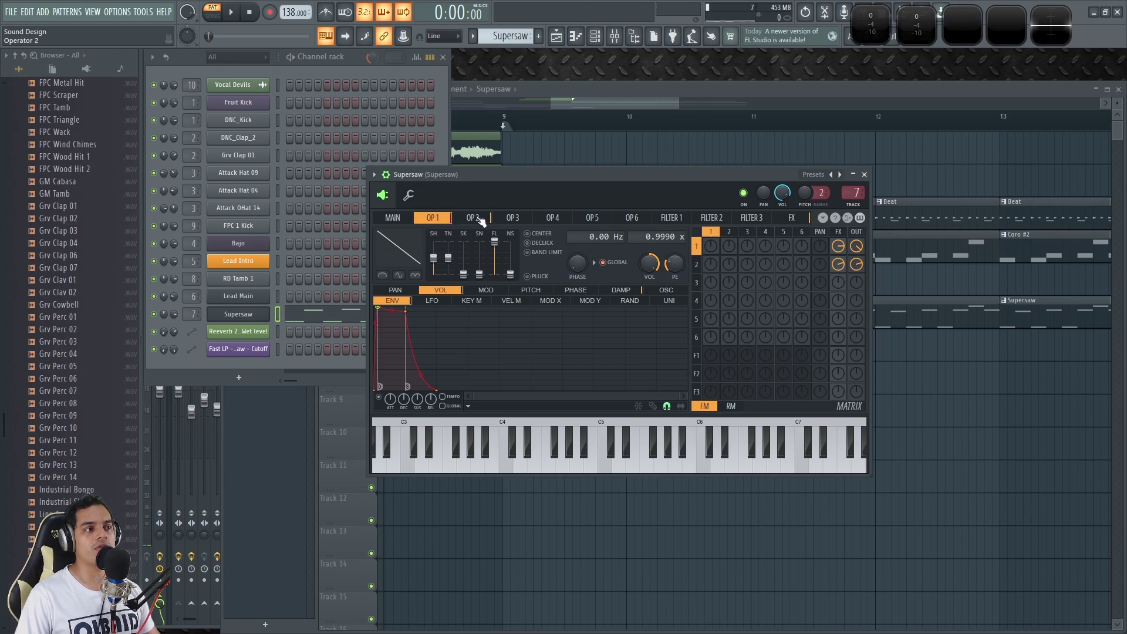
{"action": "left_click", "coordinate": [480, 221]}
{"action": "left_click", "coordinate": [436, 223]}
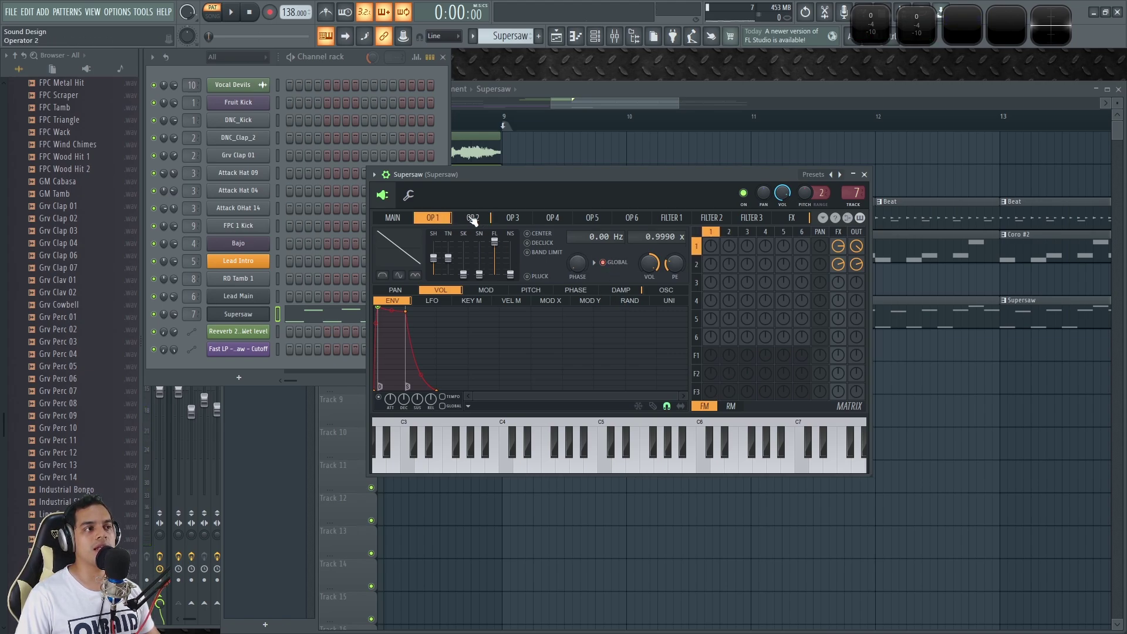
Set the Supersaw's main unison phase to 0% and audition the pattern
{"action": "left_click", "coordinate": [393, 218]}
{"action": "scroll", "coordinate": [668, 257], "scroll_direction": "down", "scroll_amount": 6}
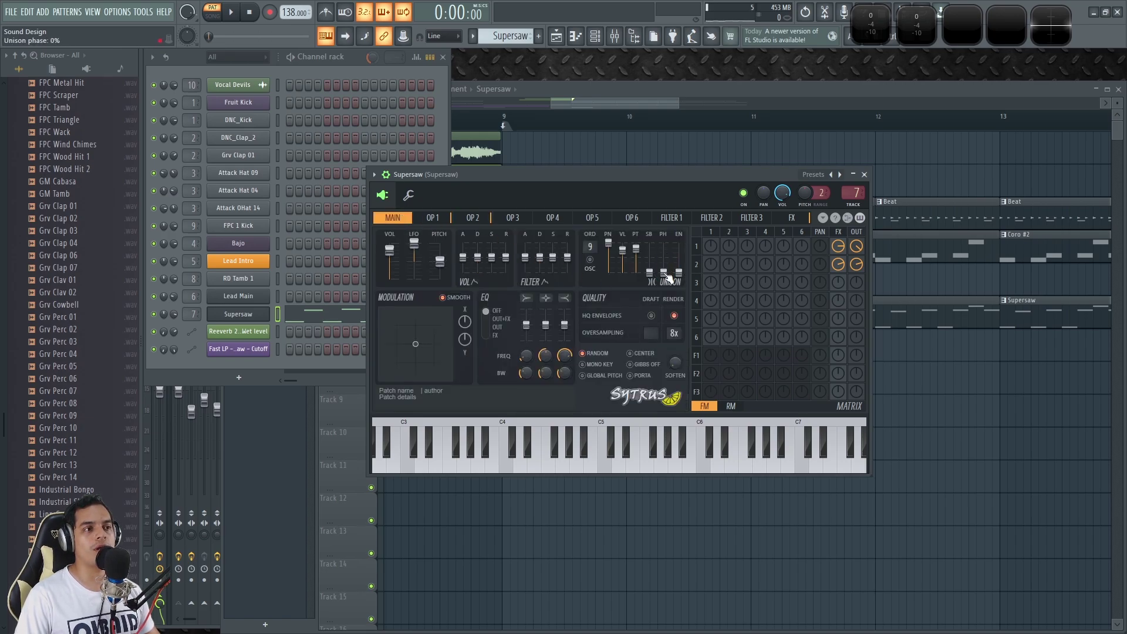
{"action": "key", "text": "space"}
{"action": "key", "text": "space"}
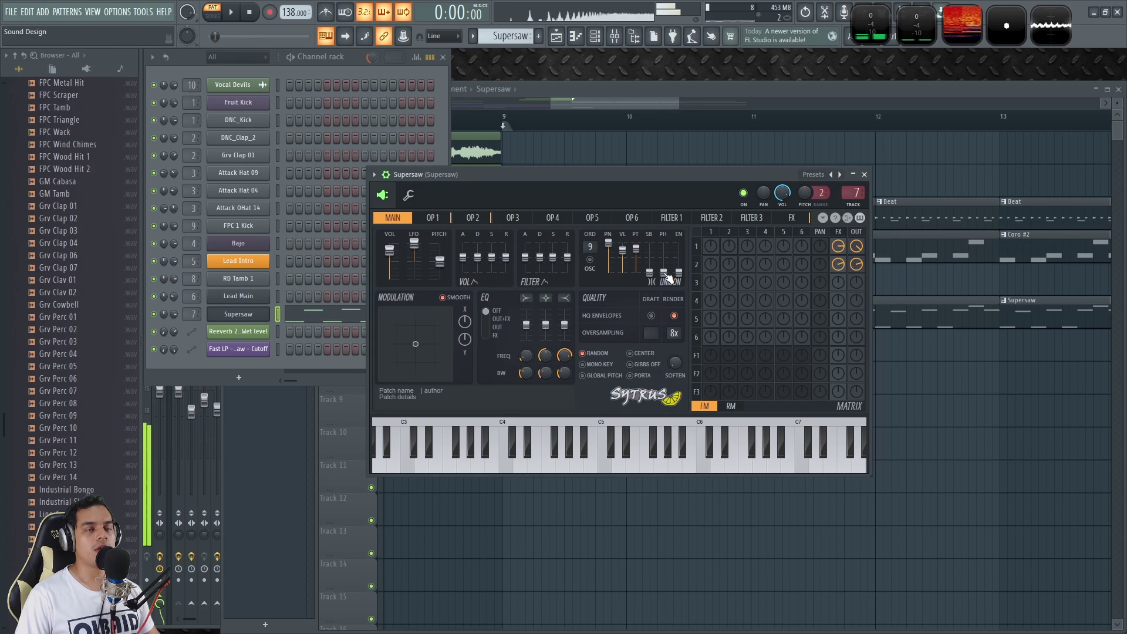
{"action": "key", "text": "space"}
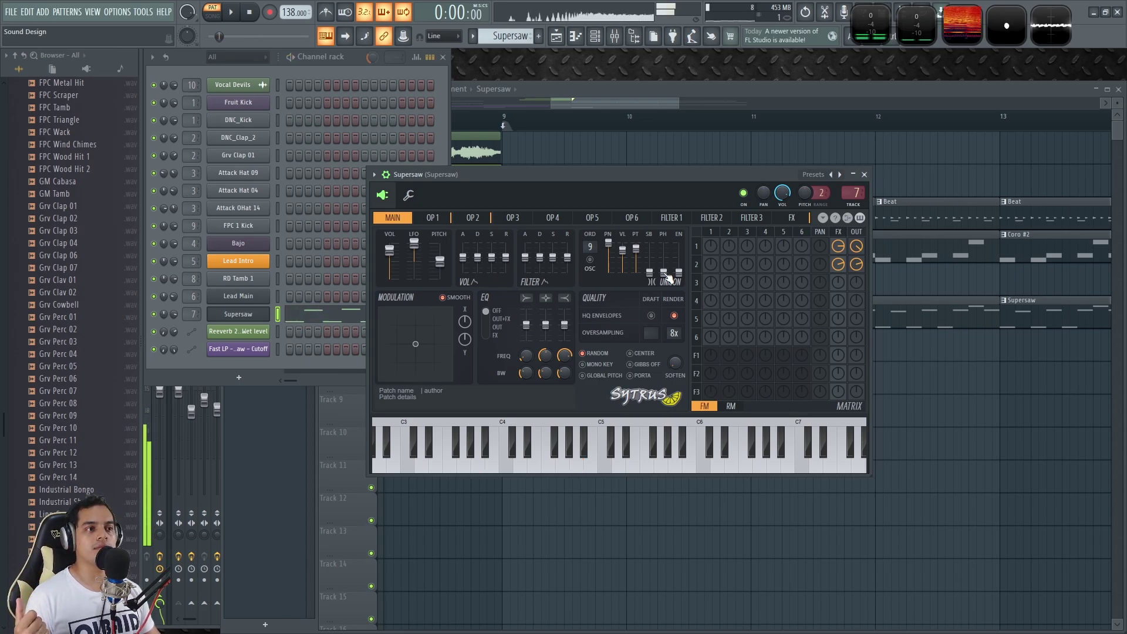
{"action": "key", "text": "space"}
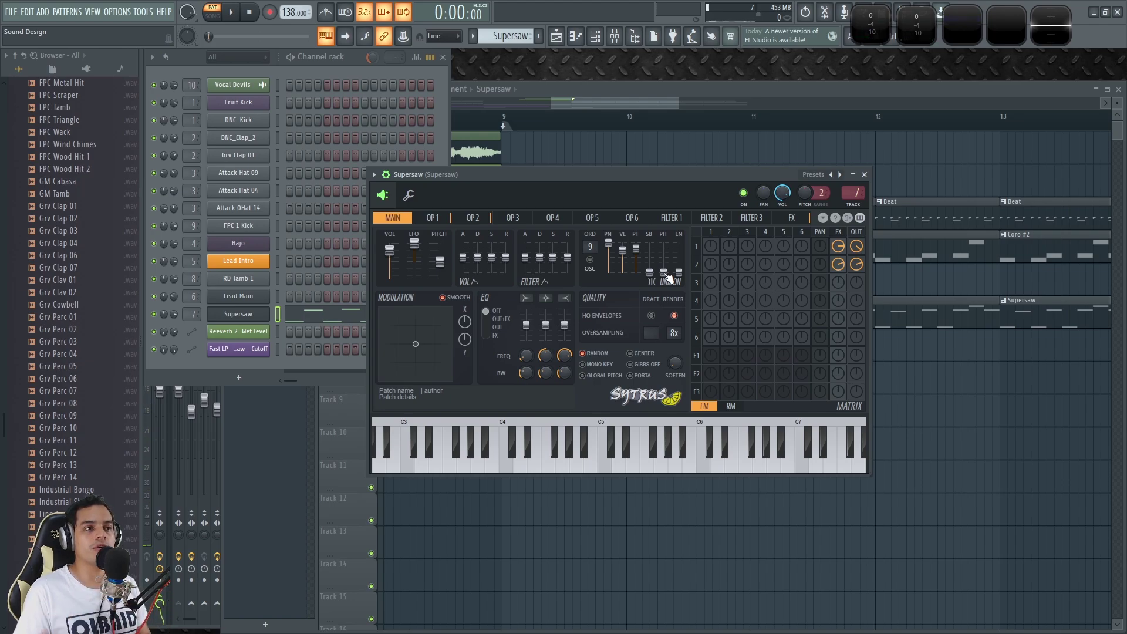
Raise the Supersaw's unison phase to 66% and audition the pattern at different phase amounts
{"action": "left_click_drag", "start_coordinate": [664, 273], "coordinate": [670, 258]}
{"action": "key", "text": "space"}
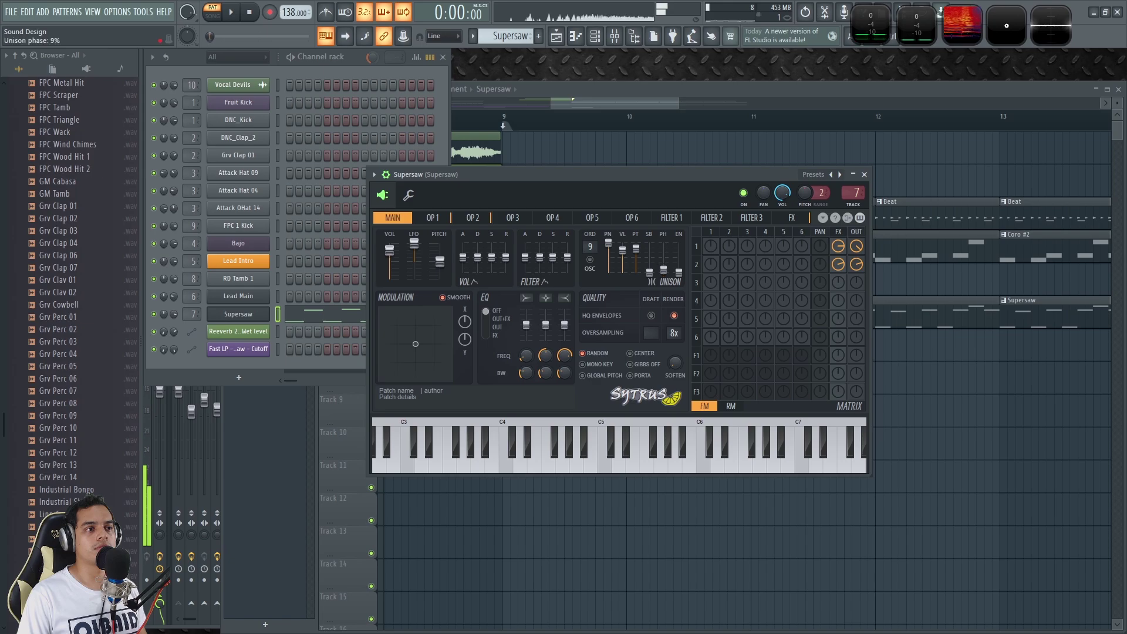
{"action": "key", "text": "space"}
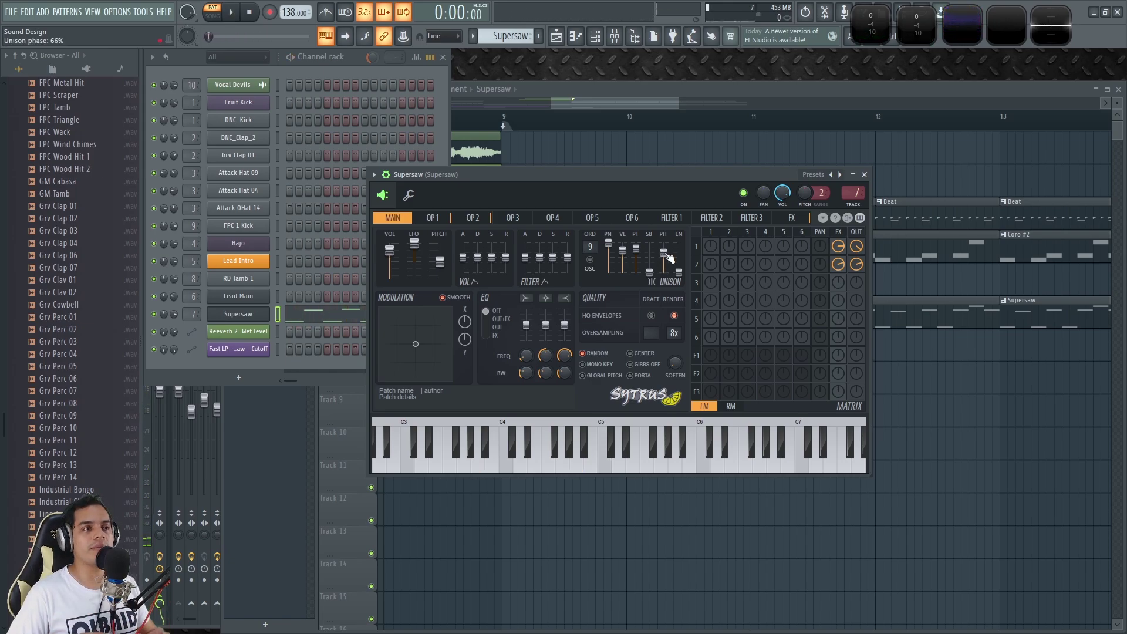
{"action": "key", "text": "space"}
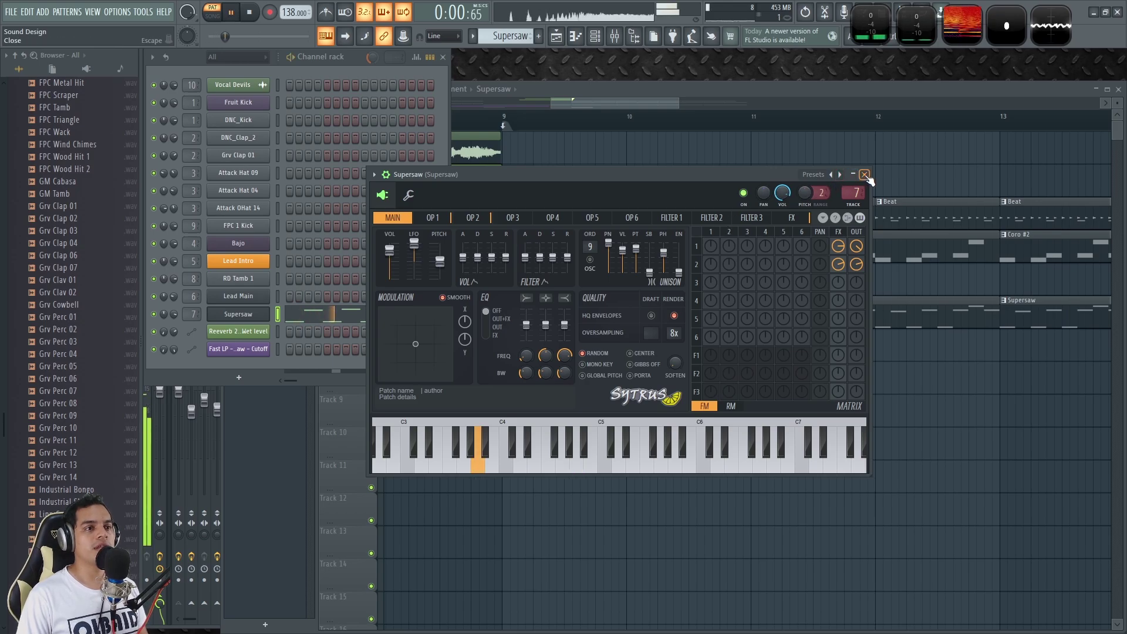
{"action": "key", "text": "space"}
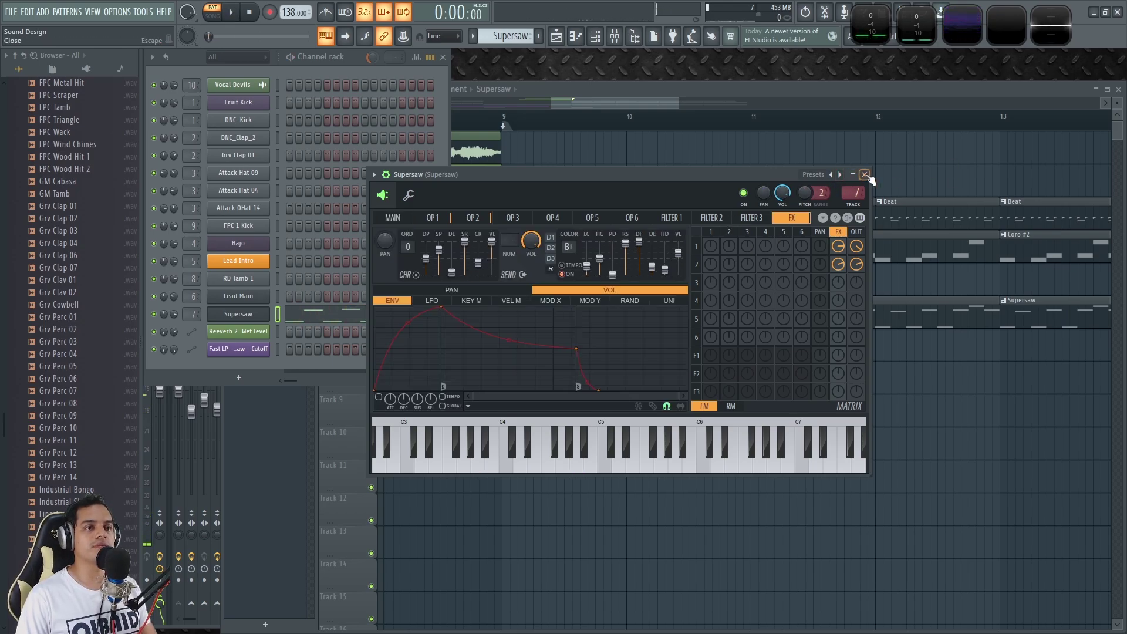
Close the Supersaw's Sytrus window and review the Fruity Parametric EQ 2 and Fruity Limiter settings on its mixer track
{"action": "left_click", "coordinate": [864, 175]}
{"action": "key", "text": "F9"}
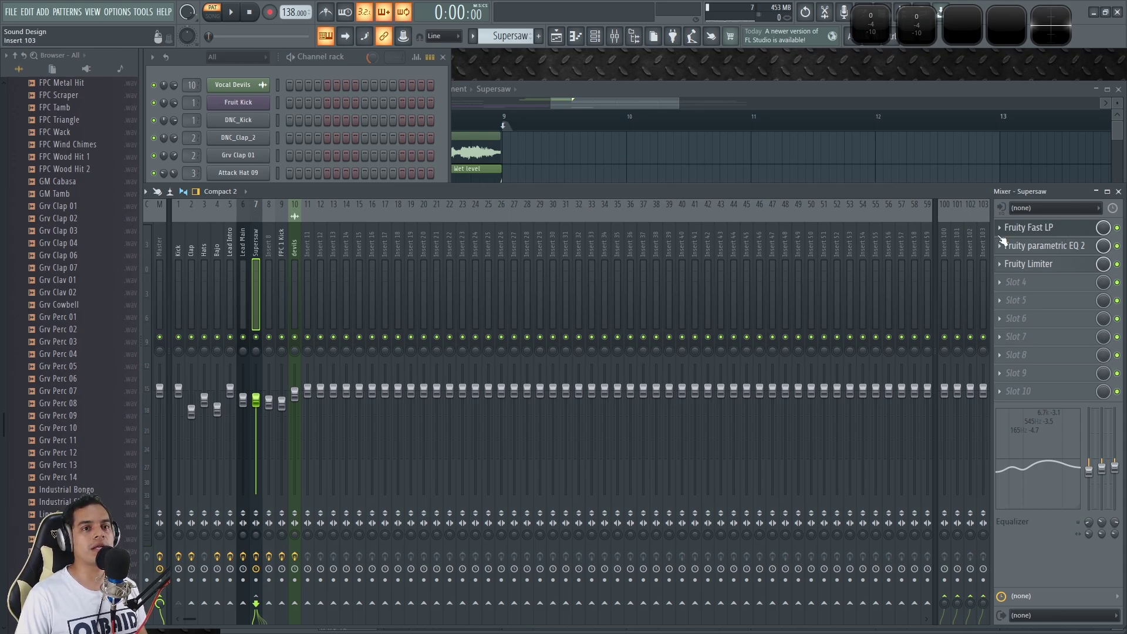
{"action": "left_click", "coordinate": [1056, 245]}
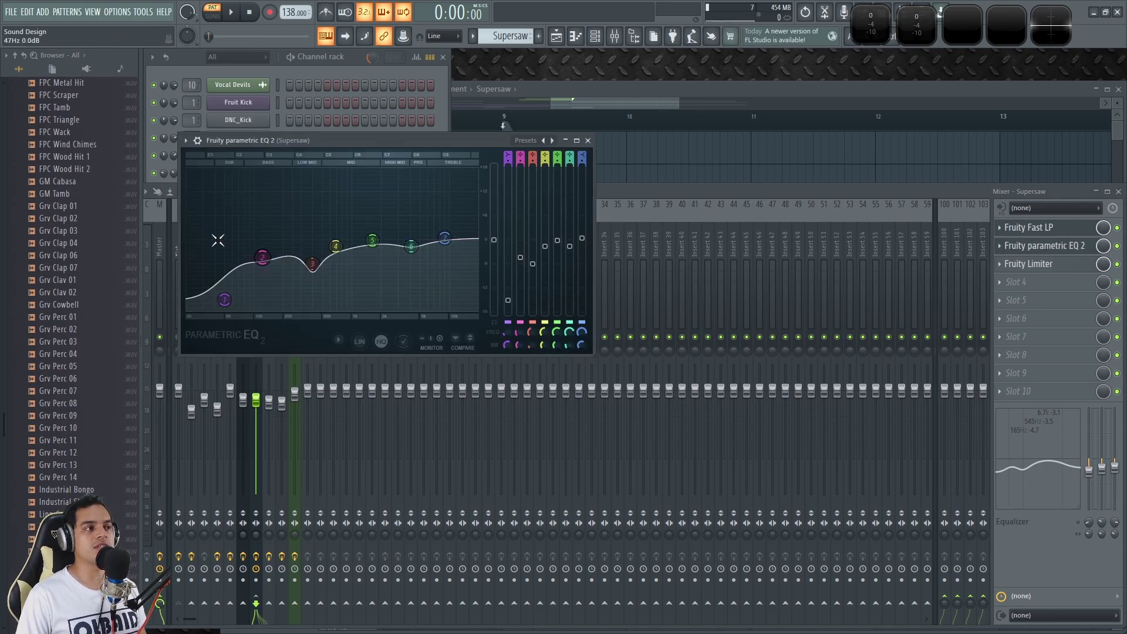
{"action": "left_click", "coordinate": [587, 141]}
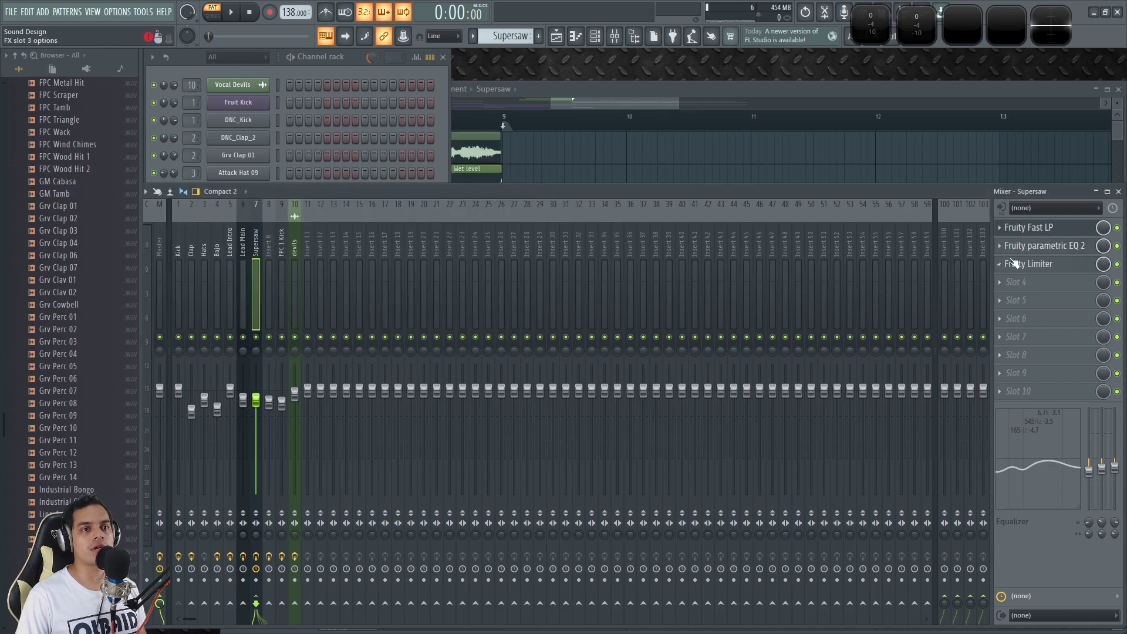
{"action": "left_click", "coordinate": [1070, 267]}
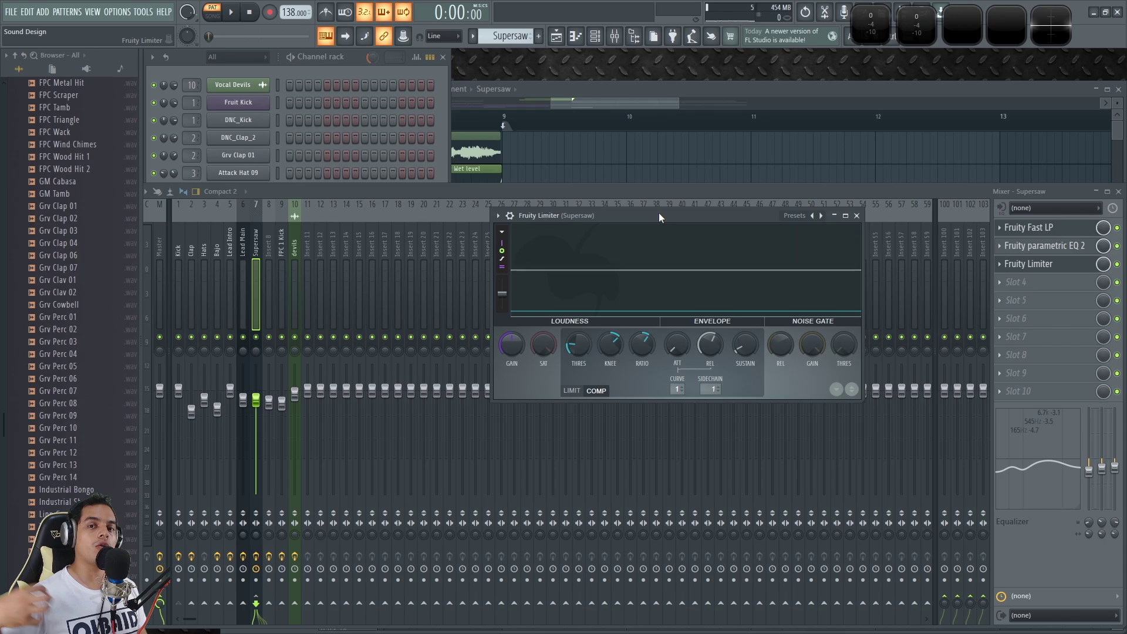
Return to the playlist, select the Coro pattern, and open the Lead Main channel's Sytrus window
{"action": "left_click", "coordinate": [601, 106]}
{"action": "scroll", "coordinate": [696, 363], "scroll_direction": "down", "scroll_amount": 7}
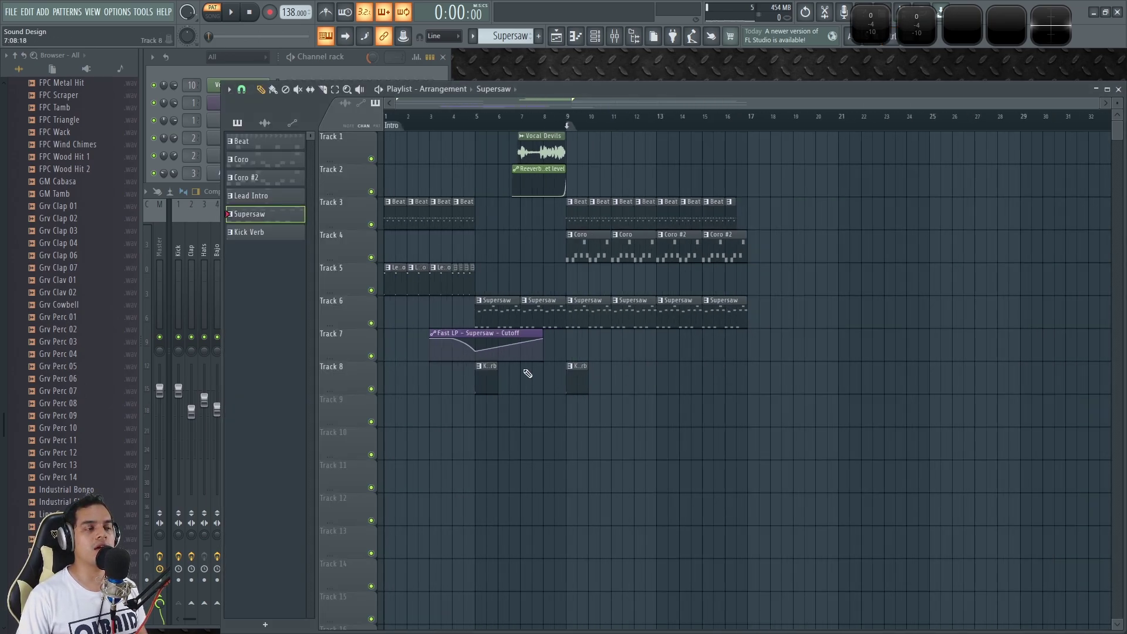
{"action": "scroll", "coordinate": [578, 284], "scroll_direction": "up", "scroll_amount": 6}
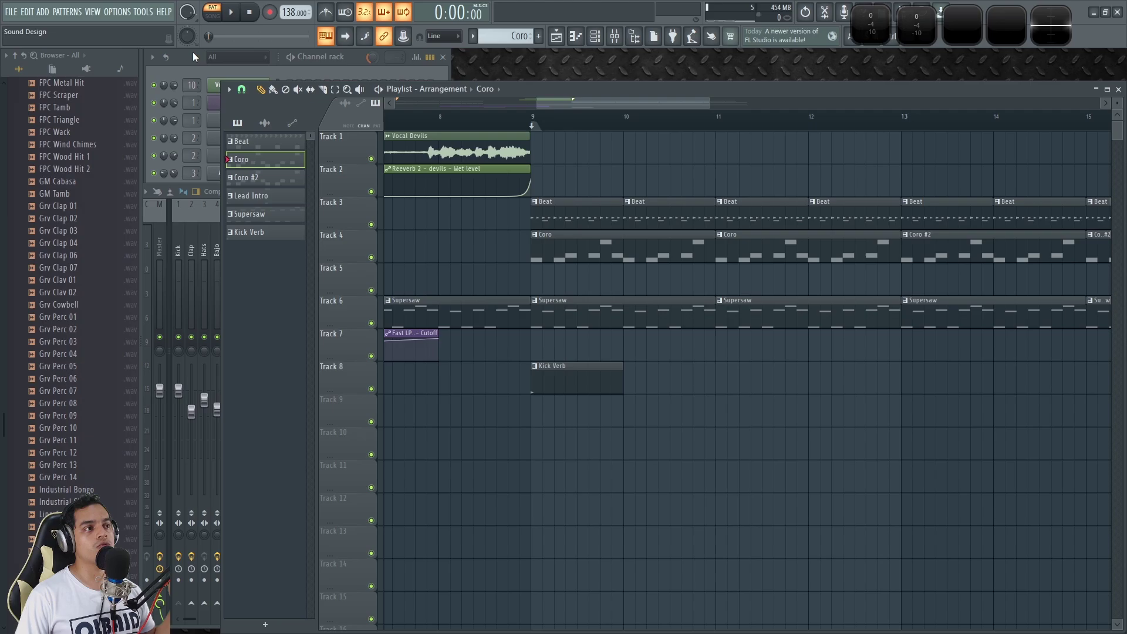
{"action": "key", "text": "F6"}
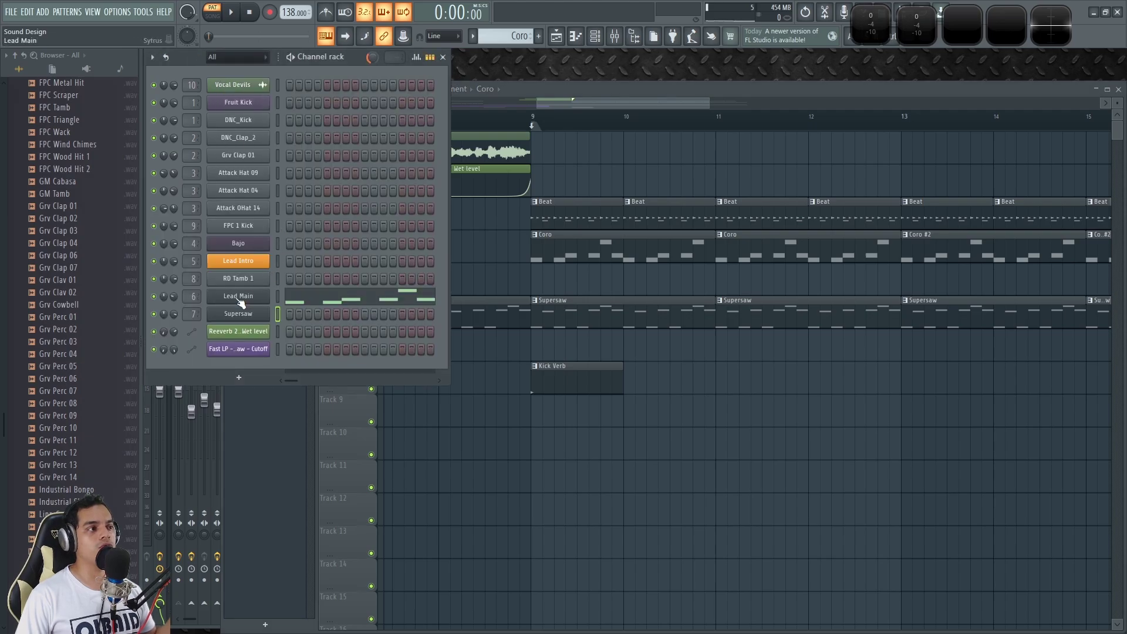
{"action": "left_click", "coordinate": [238, 297]}
Place the Lead Main window beside the channel rack, enlarge it, and route the channel to the Master mixer track
{"action": "left_click_drag", "start_coordinate": [618, 232], "coordinate": [617, 157]}
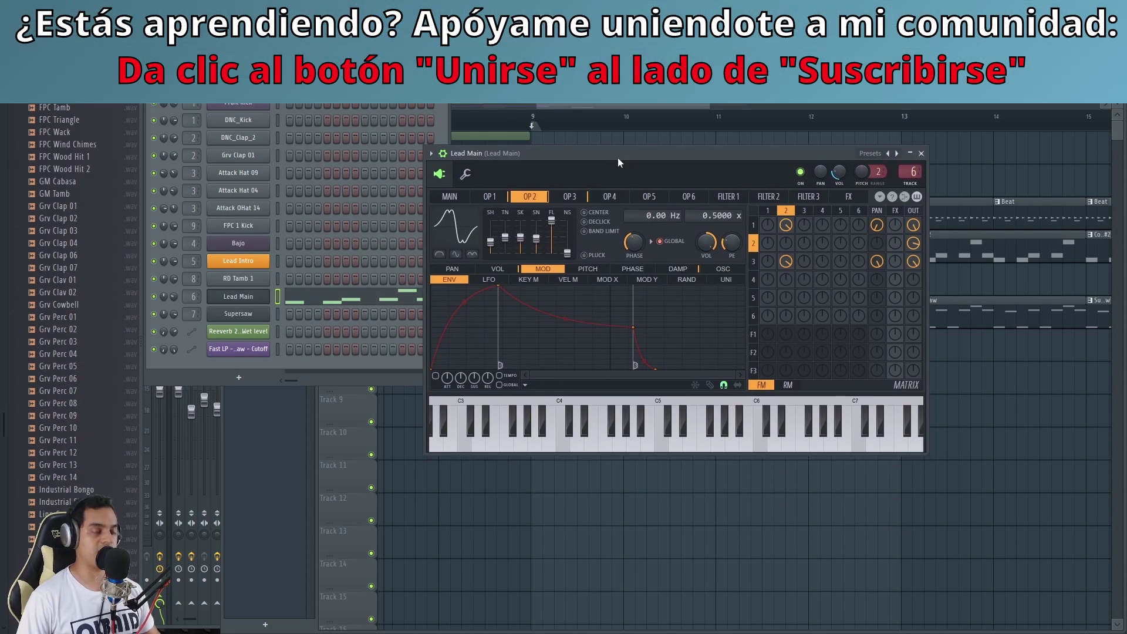
{"action": "left_click_drag", "start_coordinate": [547, 154], "coordinate": [490, 122]}
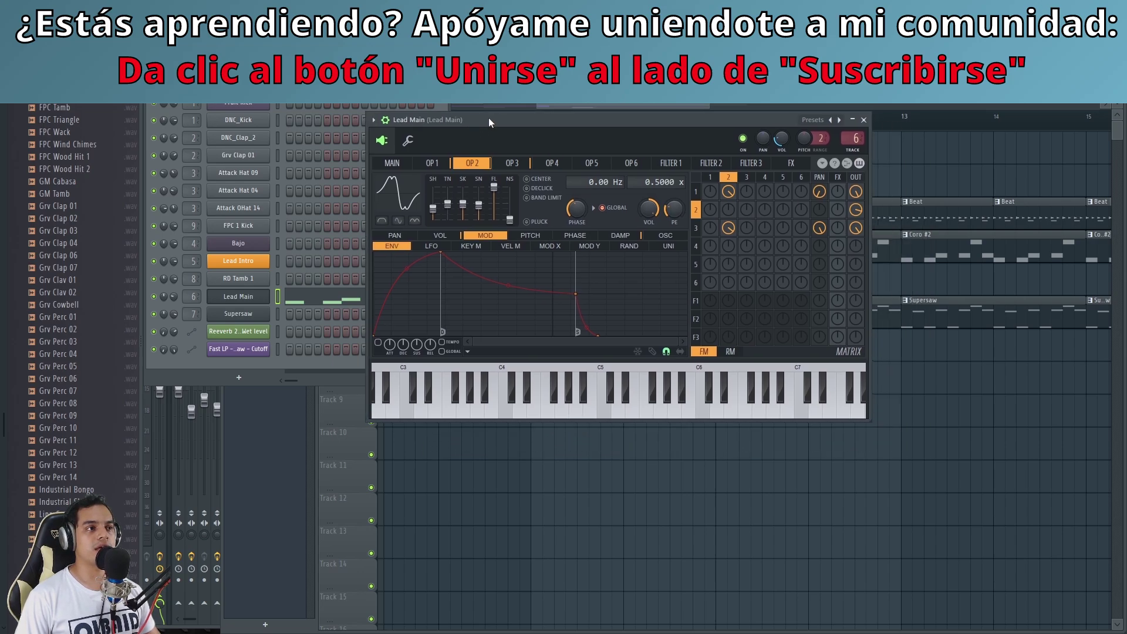
{"action": "left_click_drag", "start_coordinate": [871, 418], "coordinate": [958, 481]}
{"action": "scroll", "coordinate": [945, 137], "scroll_direction": "down", "scroll_amount": 6}
{"action": "left_click_drag", "start_coordinate": [683, 119], "coordinate": [685, 131]}
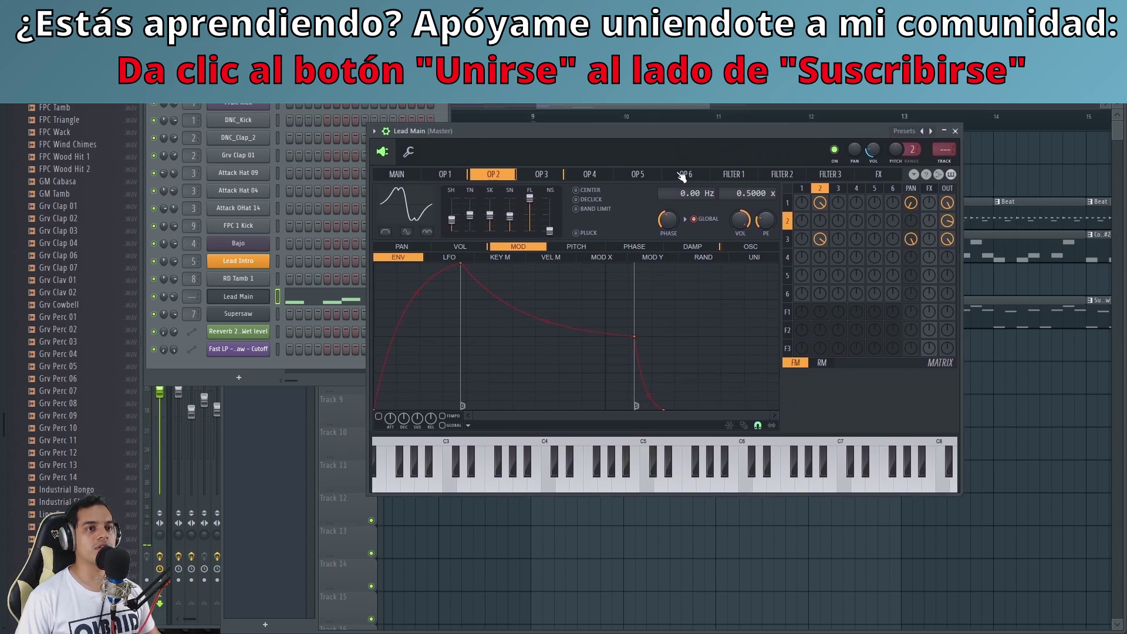
{"action": "double_click", "coordinate": [945, 148]}
{"action": "key", "text": "F9"}
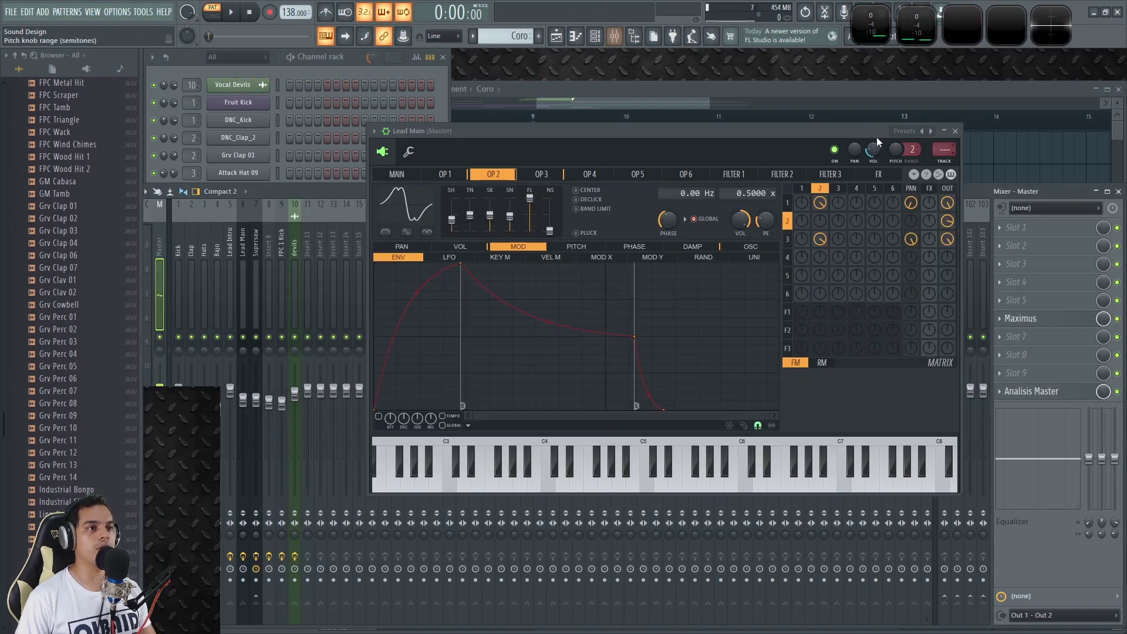
Isolate operator 1 in the Lead Main matrix by muting operators 1 and 3's panning, operators 2 and 3's outputs, and the 2-to-1 modulation
{"action": "right_click", "coordinate": [911, 204]}
{"action": "right_click", "coordinate": [911, 240]}
{"action": "right_click", "coordinate": [947, 221]}
{"action": "right_click", "coordinate": [948, 240]}
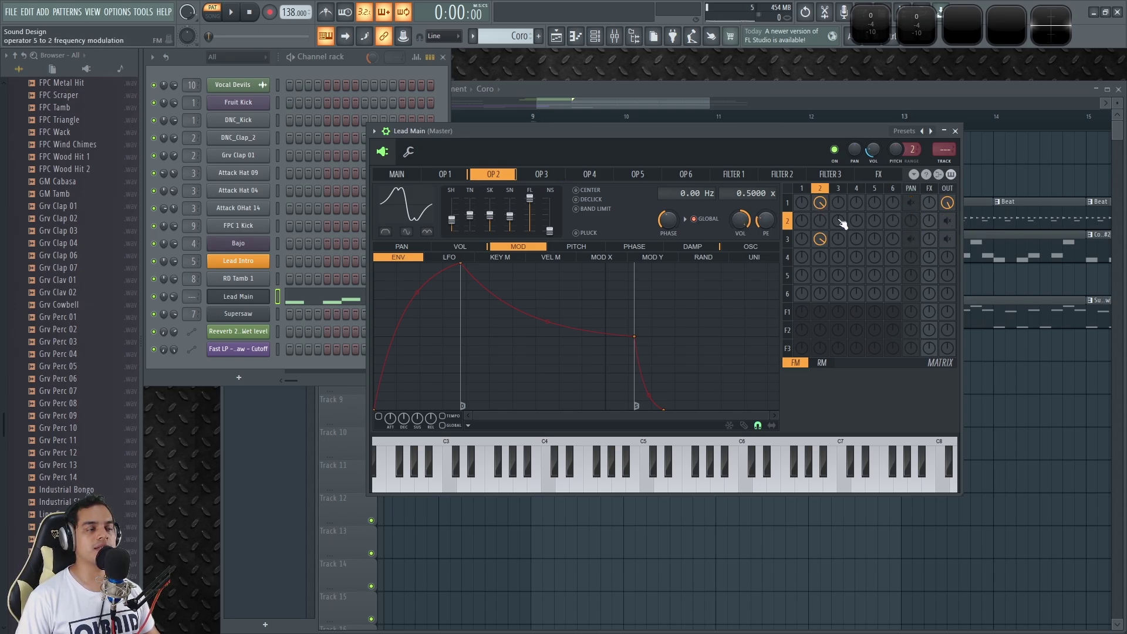
{"action": "left_click", "coordinate": [461, 176]}
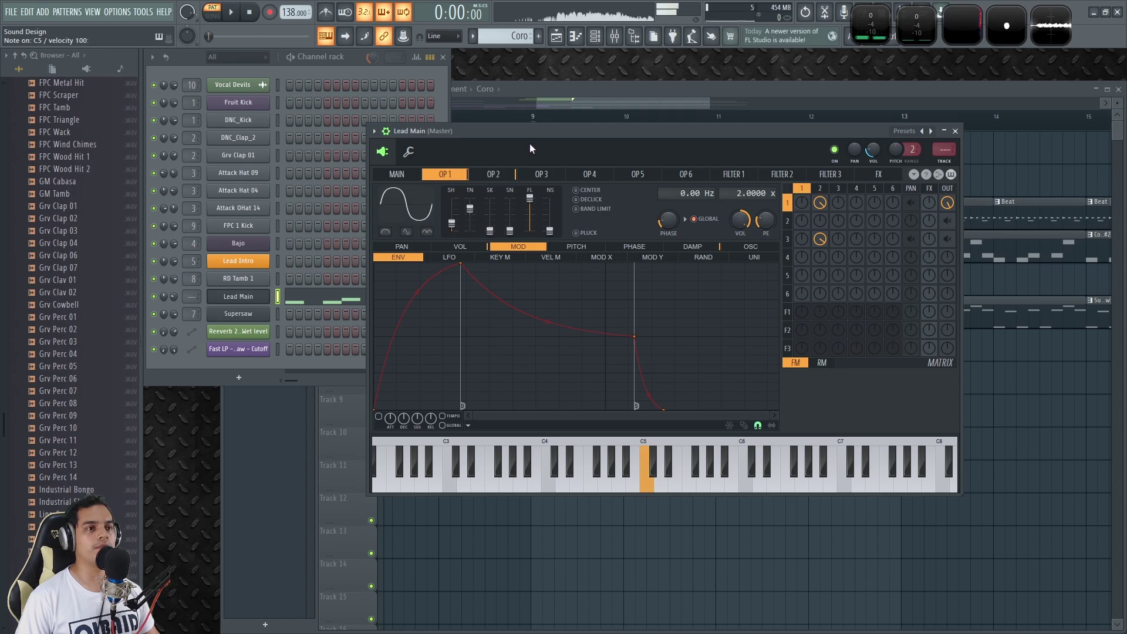
{"action": "right_click", "coordinate": [820, 202]}
Audition single notes of Lead Main's isolated operator 1, moving the window to uncover its surroundings
{"action": "left_click_drag", "start_coordinate": [535, 131], "coordinate": [512, 135]}
{"action": "key", "text": "w"}
{"action": "key", "text": "x"}
{"action": "key", "text": "q"}
{"action": "key", "text": "q"}
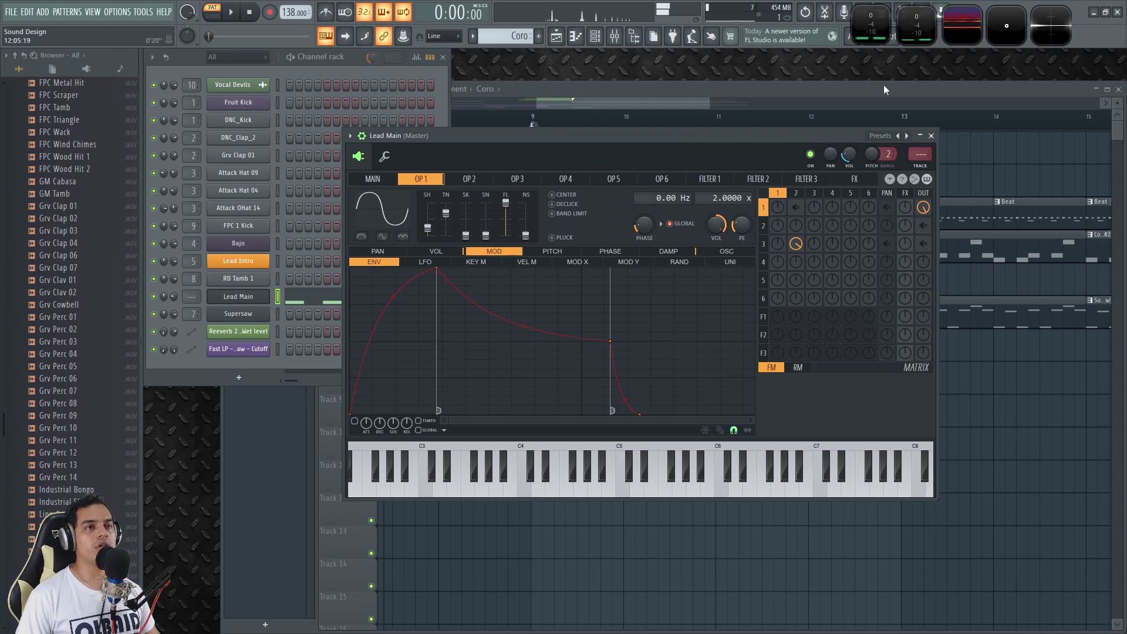
Reposition the Lead Main window and raise operator 1's tension to 38% while playing a note
{"action": "left_click_drag", "start_coordinate": [833, 135], "coordinate": [790, 155]}
{"action": "scroll", "coordinate": [412, 234], "scroll_direction": "down", "scroll_amount": 3}
{"action": "scroll", "coordinate": [403, 234], "scroll_direction": "up", "scroll_amount": 4}
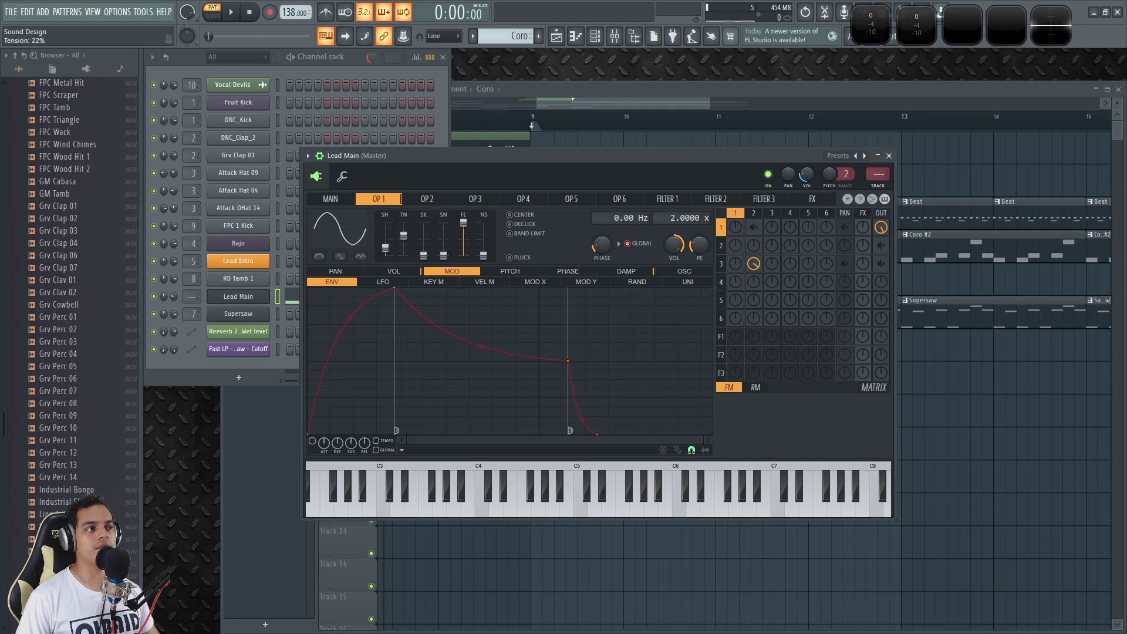
{"action": "key", "text": "q"}
{"action": "left_click_drag", "start_coordinate": [403, 234], "coordinate": [403, 233]}
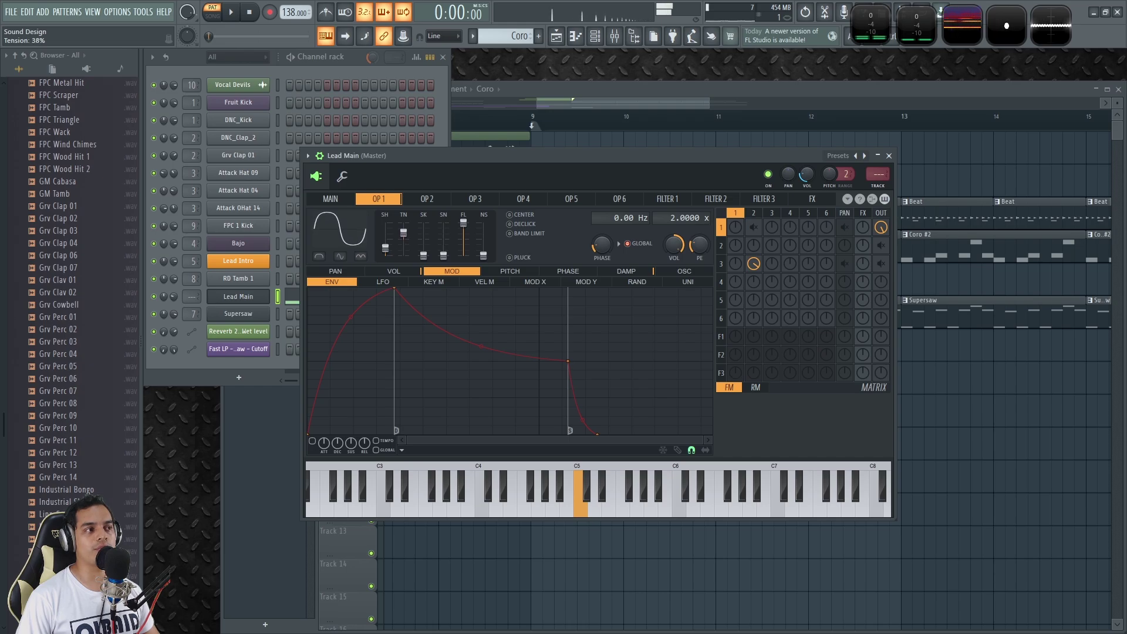
Examine operator 1's harmonics in the enlarged Wave Candy spectrum while playing a note, and close the enlarged view
{"action": "left_click", "coordinate": [969, 26]}
{"action": "key", "text": "x"}
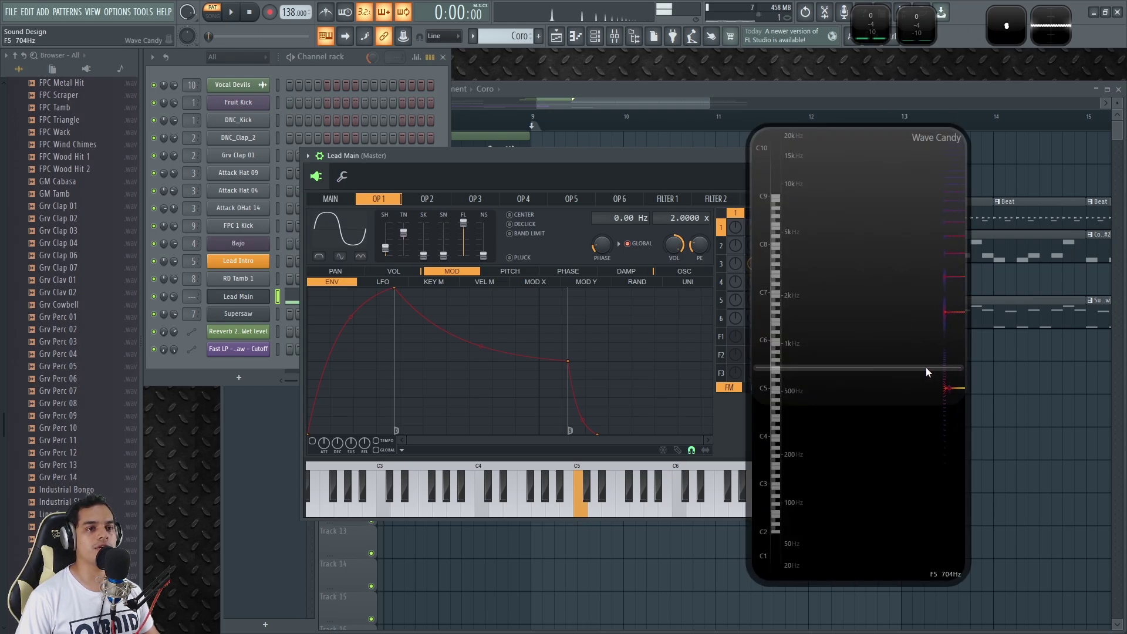
{"action": "left_click", "coordinate": [912, 253]}
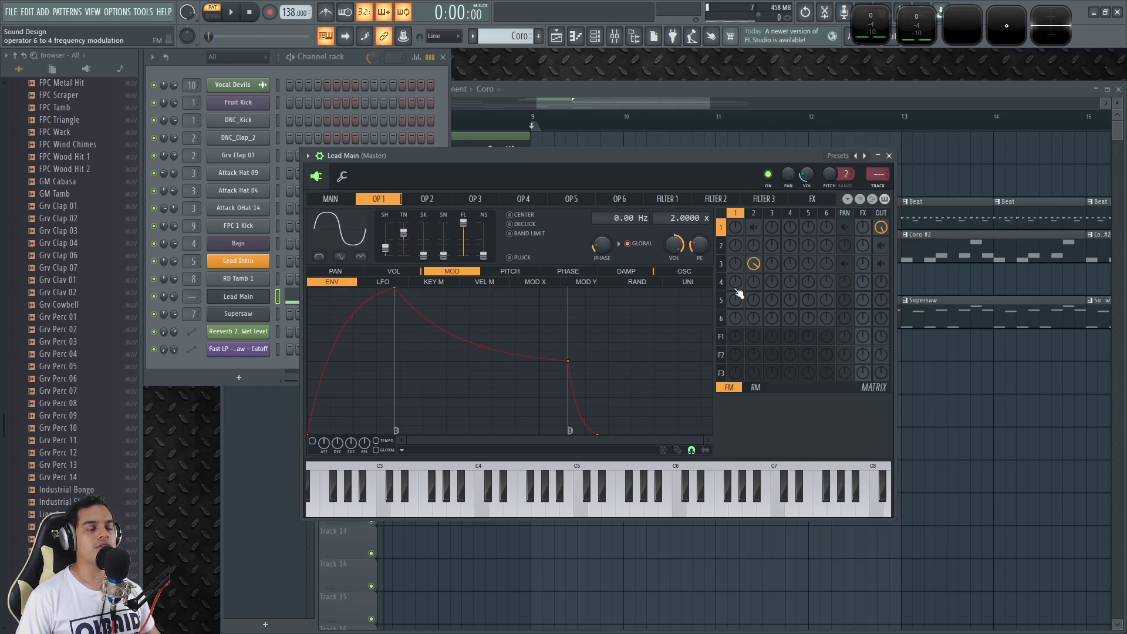
Set operator 1's tension to 23%, audition it with the shape lowered to minimum, and set the shape to 25%
{"action": "left_click_drag", "start_coordinate": [385, 248], "coordinate": [403, 235]}
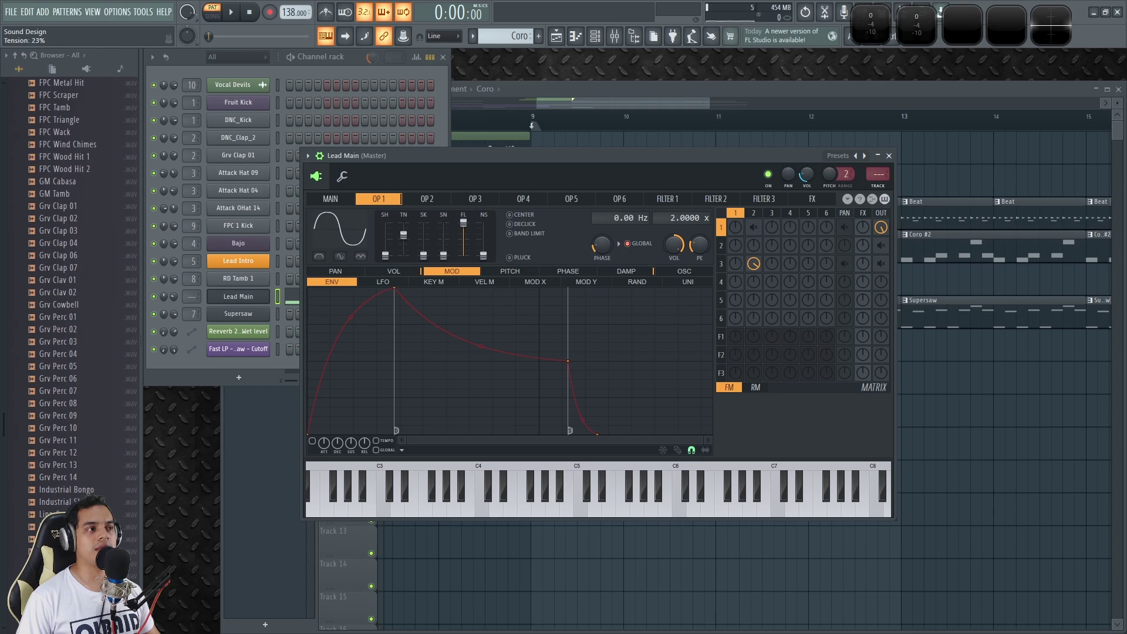
{"action": "key", "text": "q"}
{"action": "key", "text": "x"}
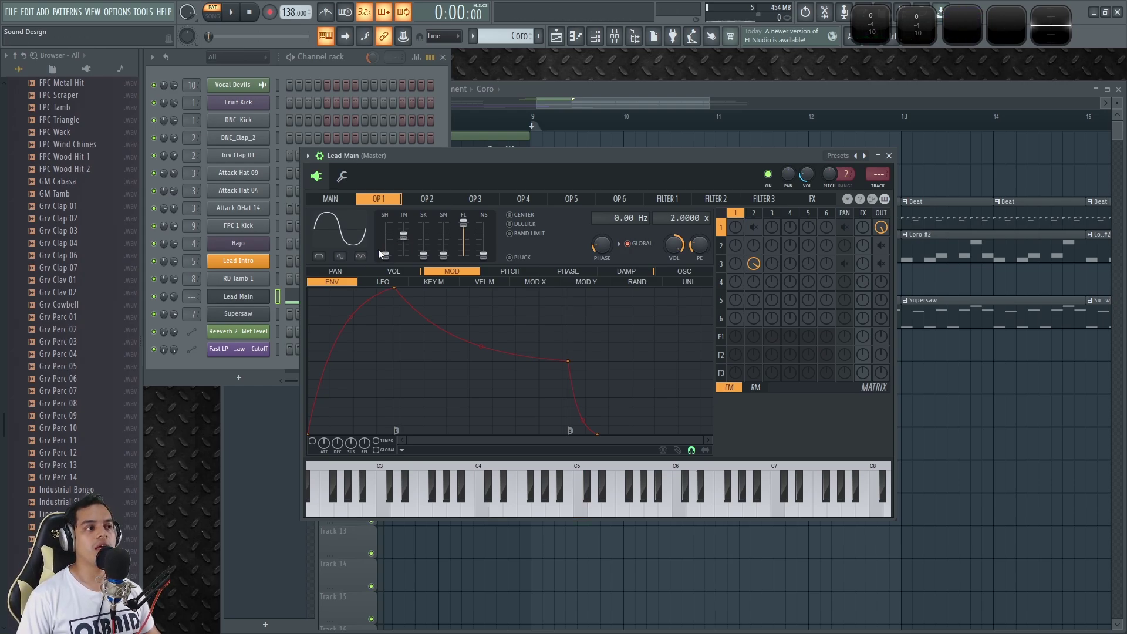
{"action": "left_click_drag", "start_coordinate": [385, 255], "coordinate": [385, 252]}
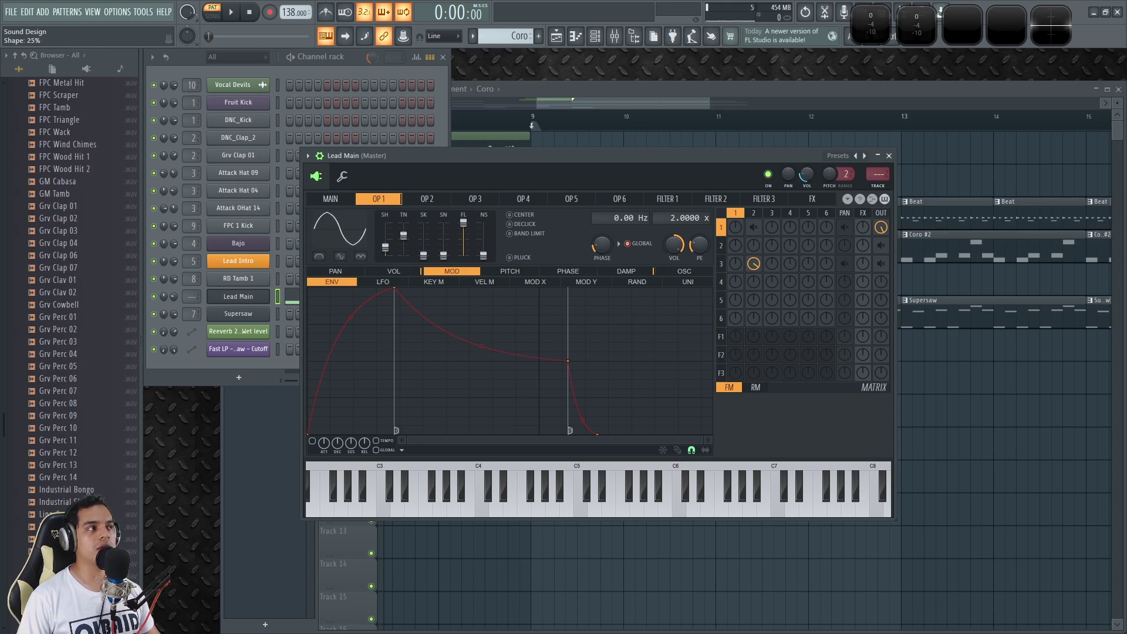
Vary operator 1's shape and raise its tension, playing a note and setting the shape to 25%
{"action": "left_click_drag", "start_coordinate": [403, 249], "coordinate": [403, 253]}
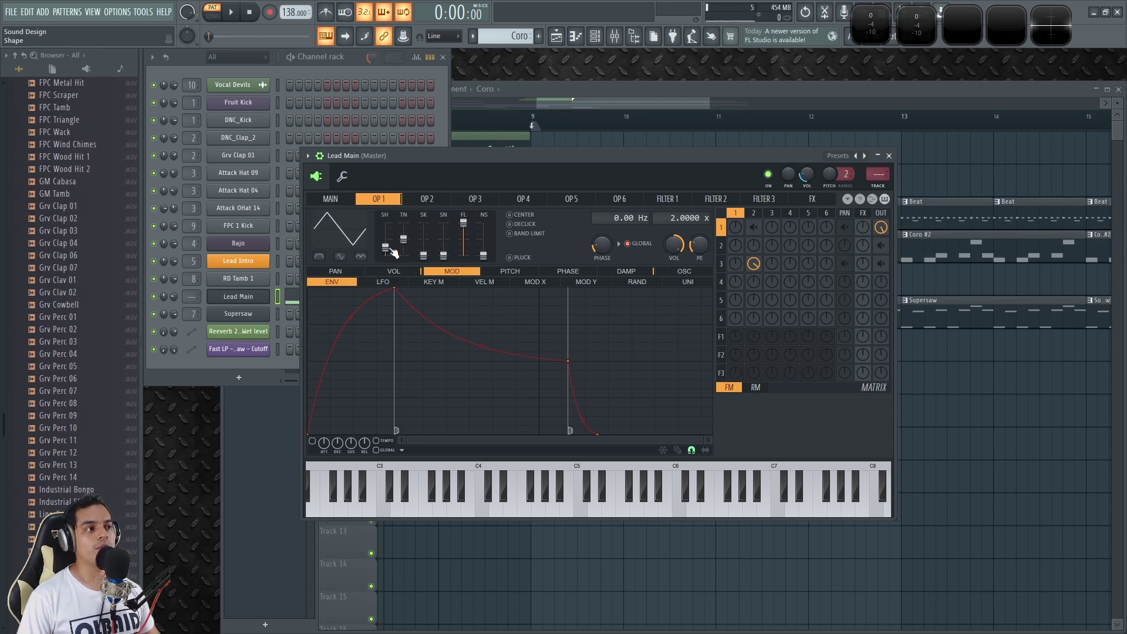
{"action": "mouse_move", "coordinate": [403, 239]}
{"action": "left_mouse_down"}
{"action": "mouse_move", "coordinate": [387, 256]}
{"action": "mouse_move", "coordinate": [404, 253]}
{"action": "mouse_move", "coordinate": [405, 237]}
{"action": "left_mouse_up"}
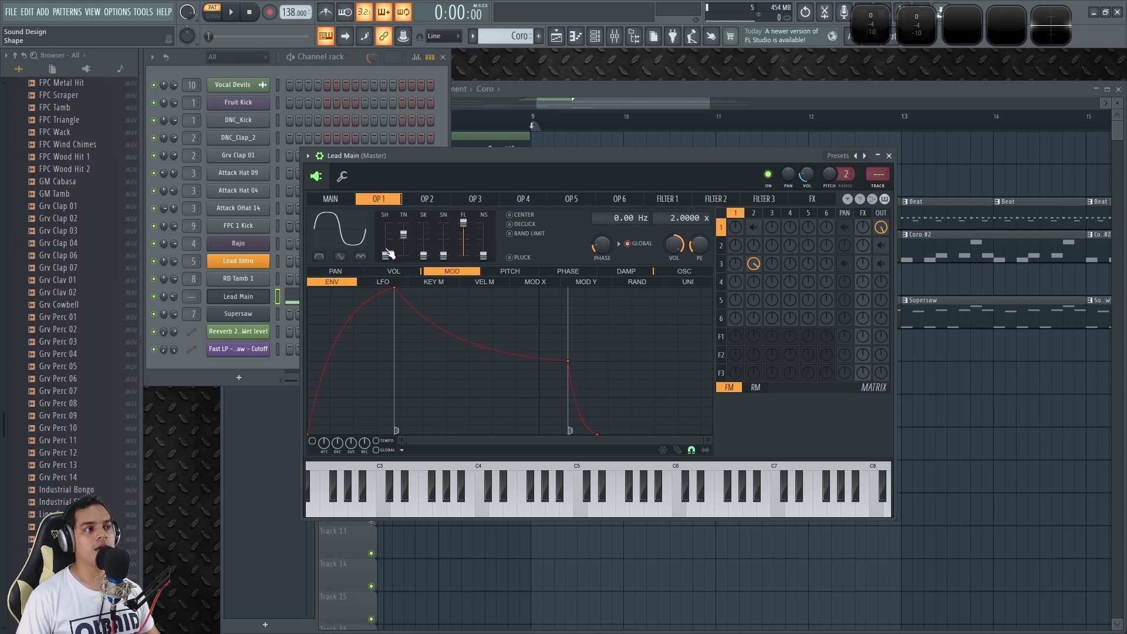
{"action": "left_click_drag", "start_coordinate": [388, 254], "coordinate": [388, 249]}
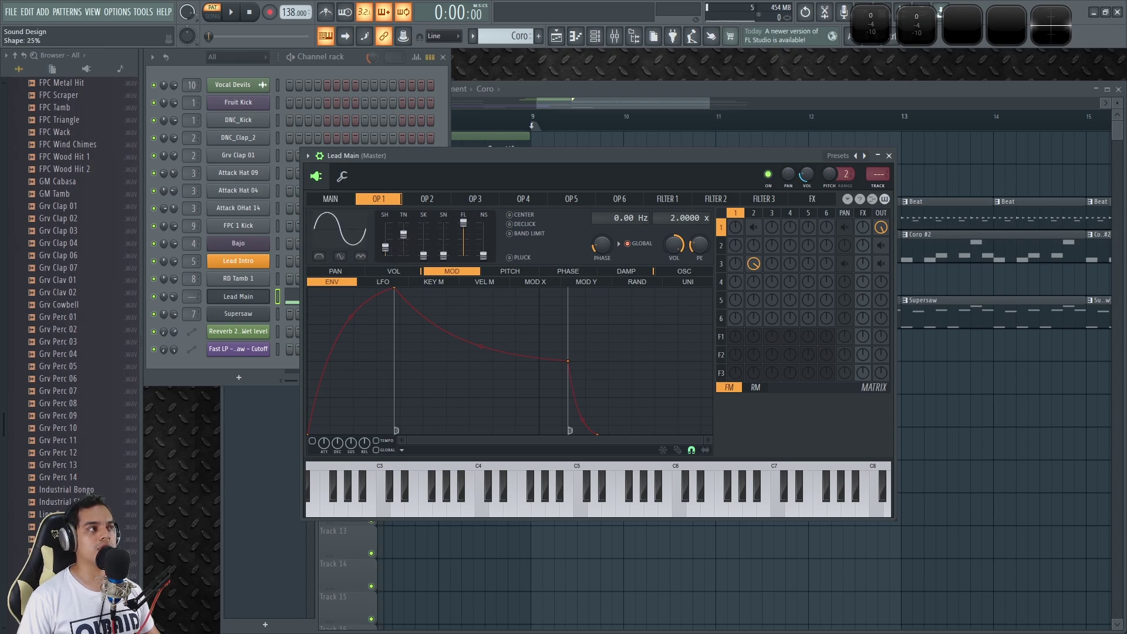
{"action": "key", "text": "w"}
{"action": "left_click_drag", "start_coordinate": [404, 237], "coordinate": [405, 233]}
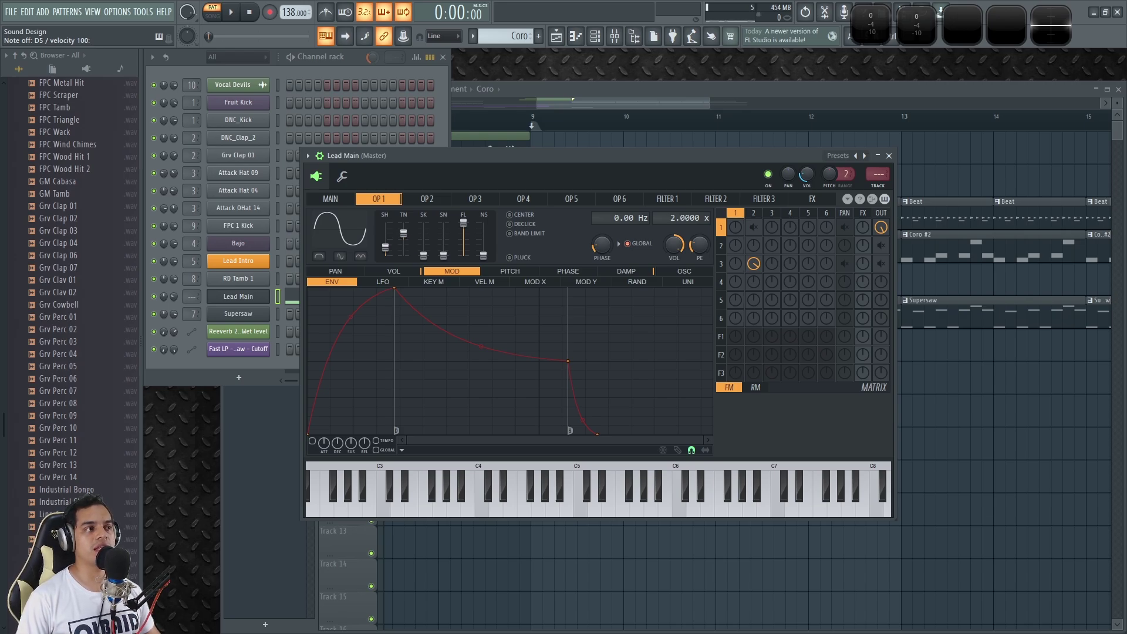
Reposition the Lead Main window and compare operator 2's waveform with operator 1's
{"action": "left_click_drag", "start_coordinate": [519, 168], "coordinate": [527, 142]}
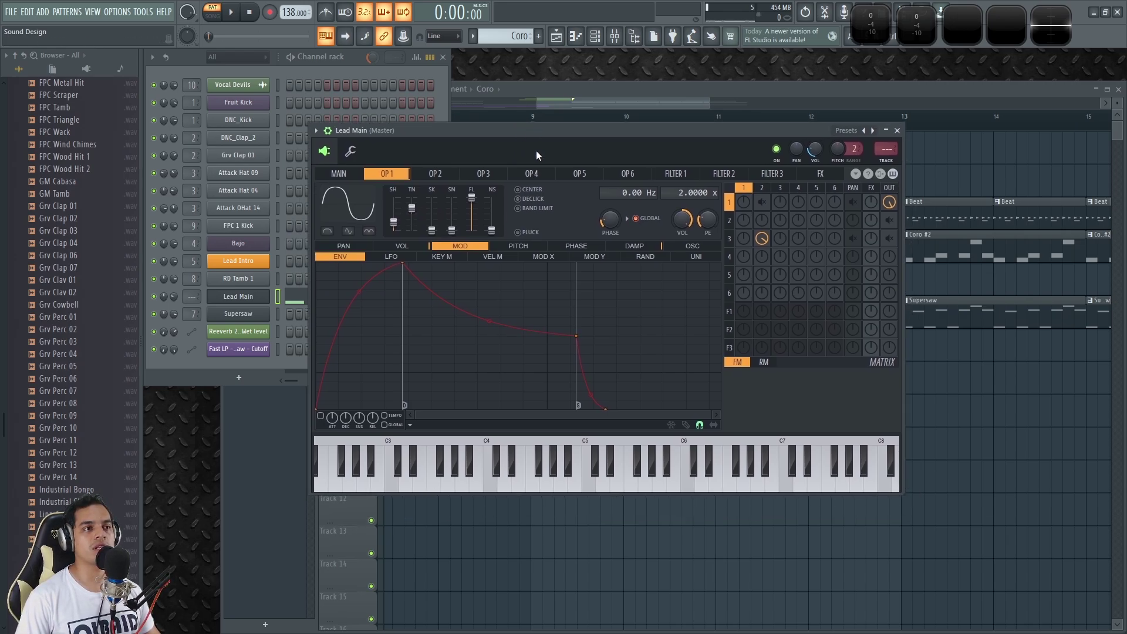
{"action": "left_click", "coordinate": [444, 181]}
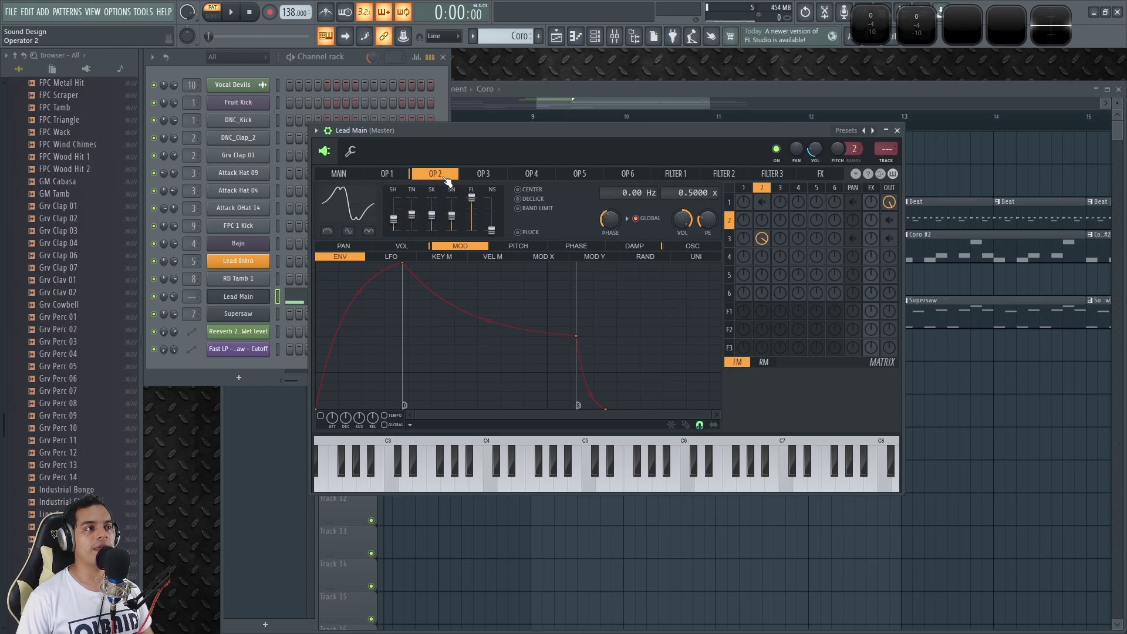
{"action": "left_click", "coordinate": [393, 178]}
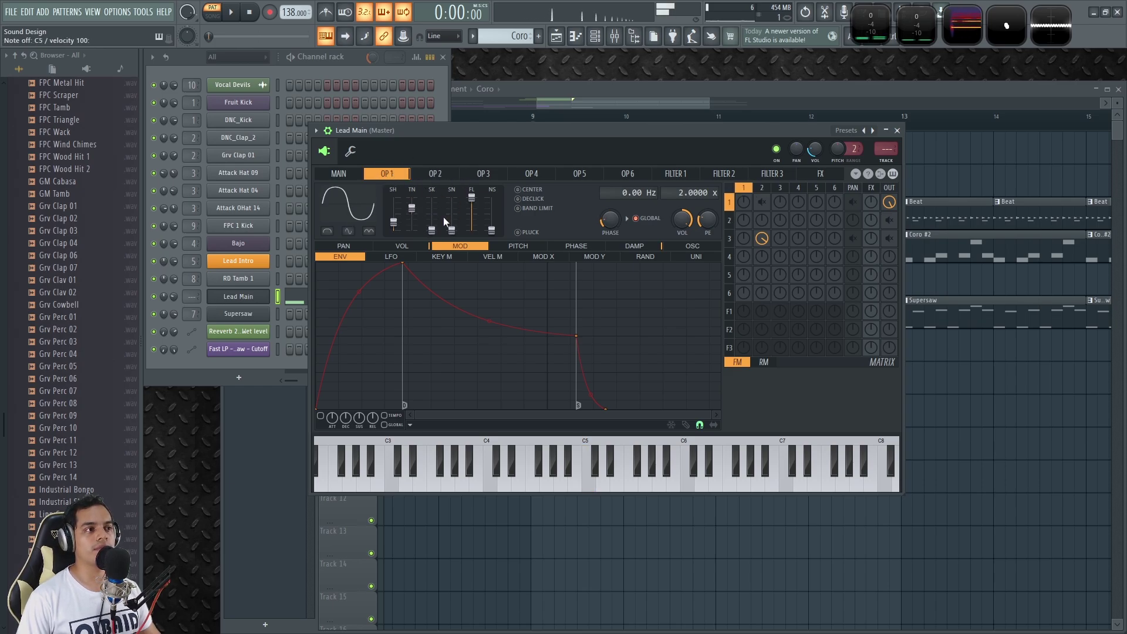
Show operator 1's volume envelope and audition it with a few single notes
{"action": "left_click", "coordinate": [402, 246]}
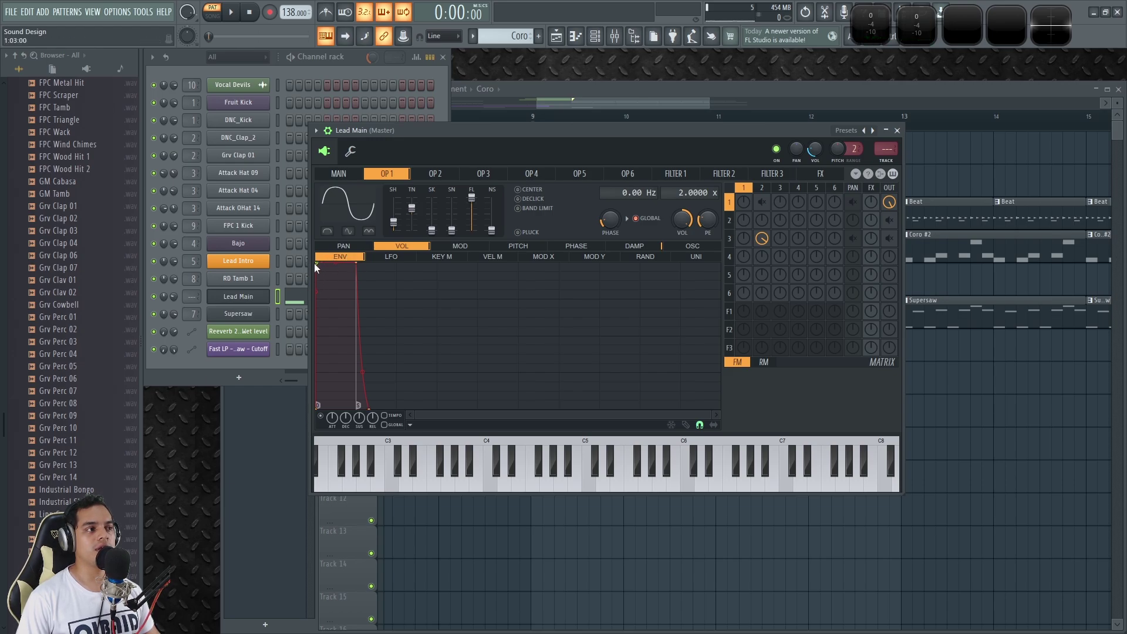
{"action": "key", "text": "w"}
{"action": "key", "text": "w"}
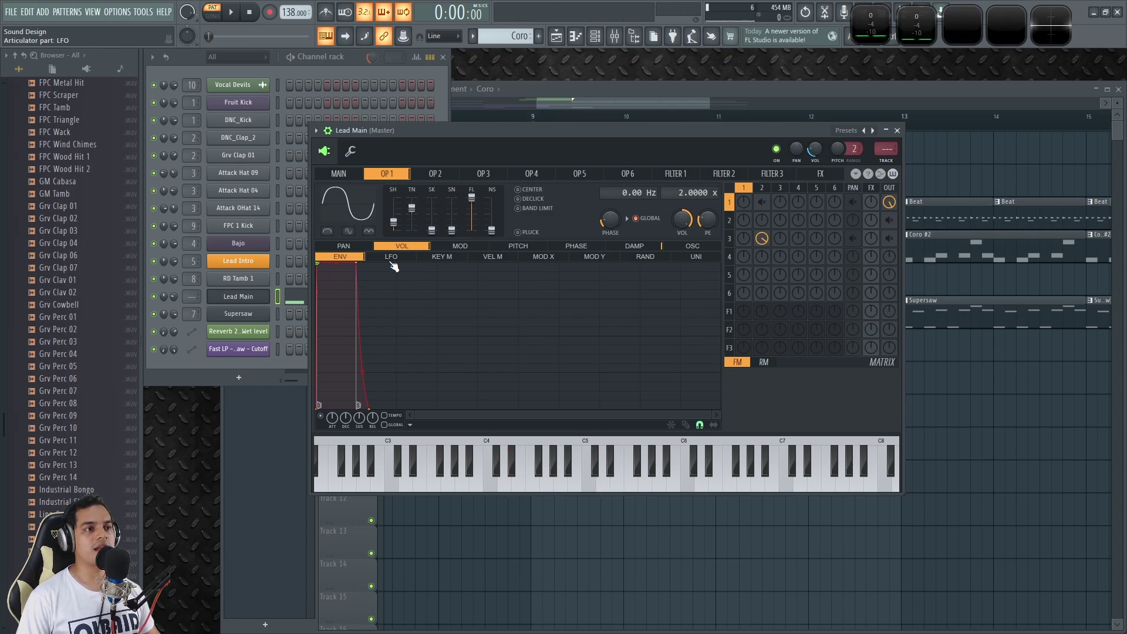
{"action": "key", "text": "w"}
{"action": "key", "text": "x"}
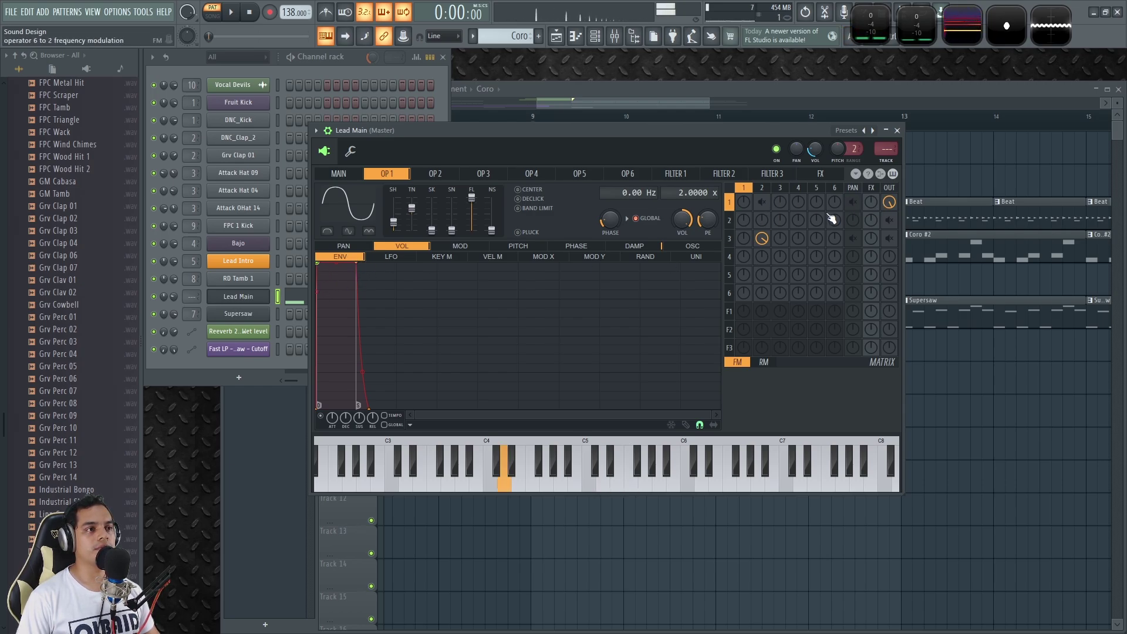
Check the Lead Main synth's main page, return to operator 1, and play alternating low and high notes
{"action": "left_click", "coordinate": [346, 174]}
{"action": "left_click", "coordinate": [388, 174]}
{"action": "key", "text": "x"}
{"action": "key", "text": "w"}
{"action": "key", "text": "w"}
{"action": "key", "text": "x"}
{"action": "key", "text": "w"}
Enable operator 2's frequency modulation of operator 1, and isolate operator 2 by muting operator 1's output
{"action": "right_click", "coordinate": [762, 205]}
{"action": "left_click", "coordinate": [437, 175]}
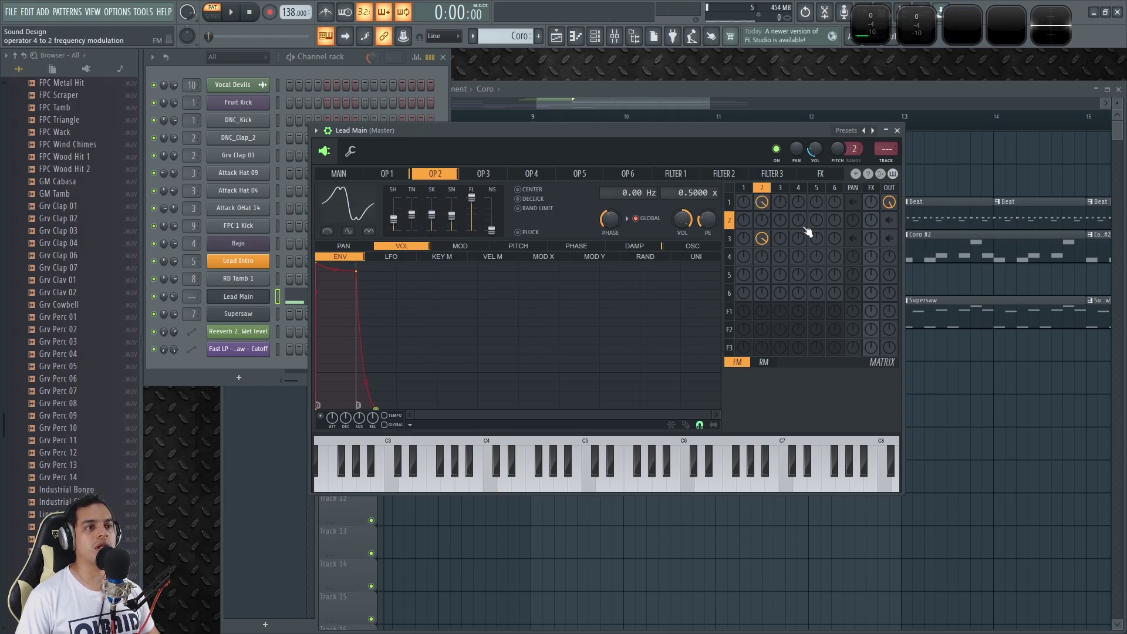
{"action": "right_click", "coordinate": [889, 202]}
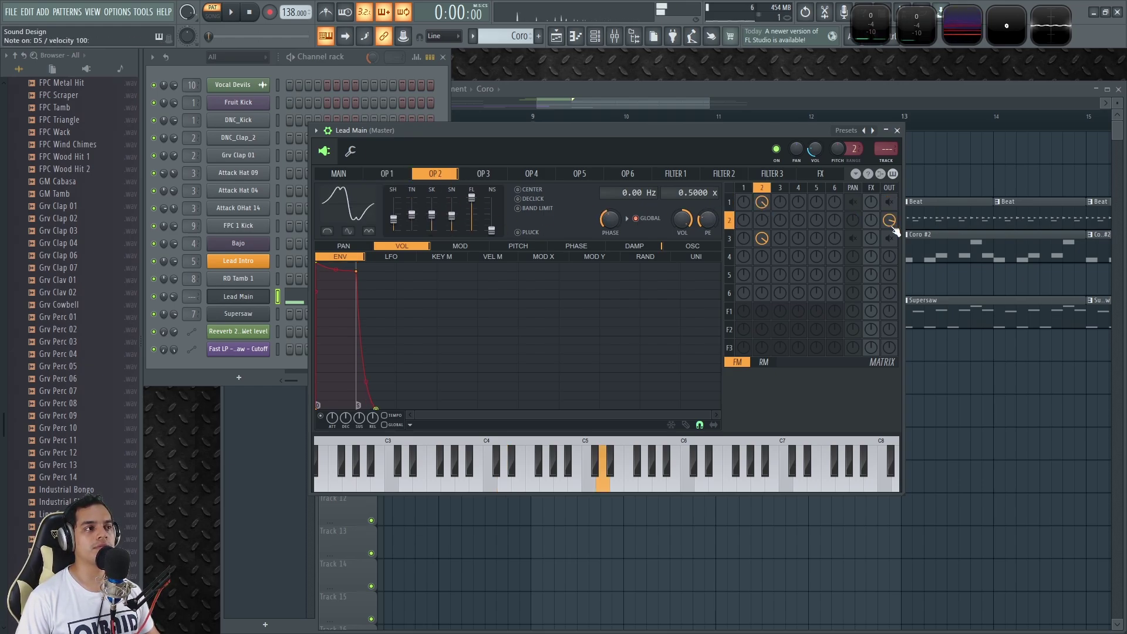
Compare operator 1 with operator 2 and lower operator 2's skew while playing notes
{"action": "left_click", "coordinate": [395, 175]}
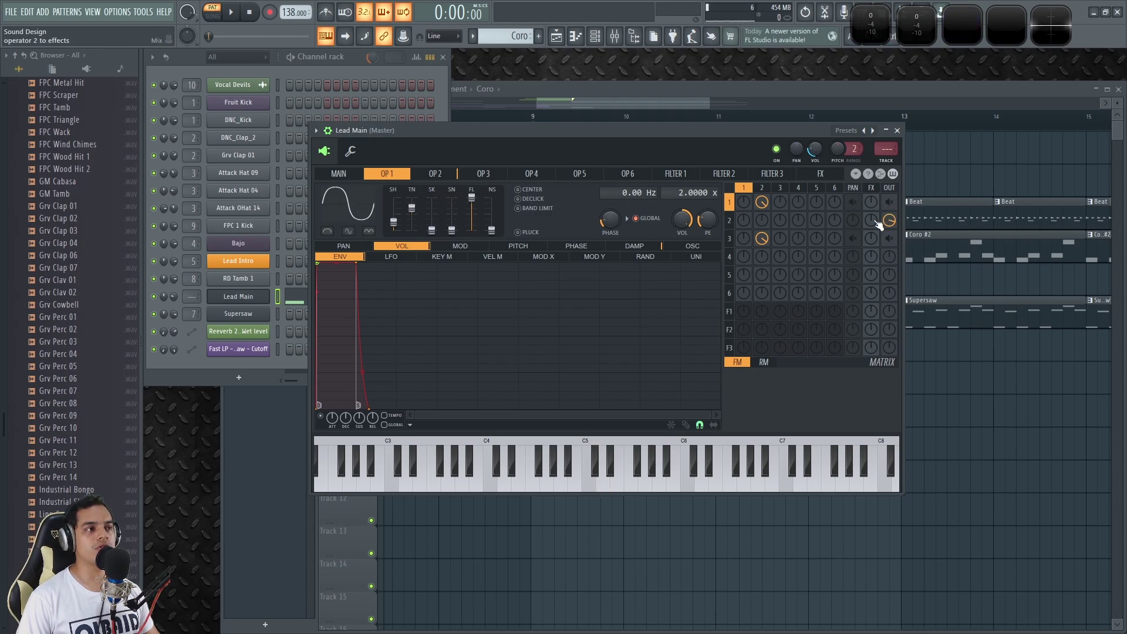
{"action": "left_click", "coordinate": [451, 175]}
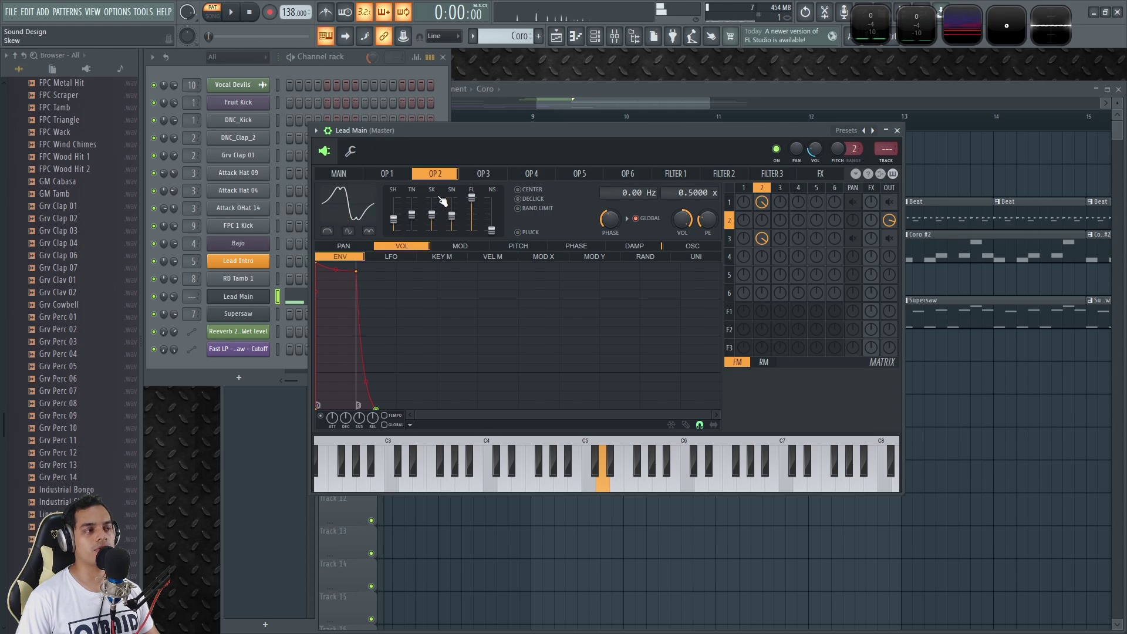
{"action": "left_click_drag", "start_coordinate": [451, 217], "coordinate": [455, 225]}
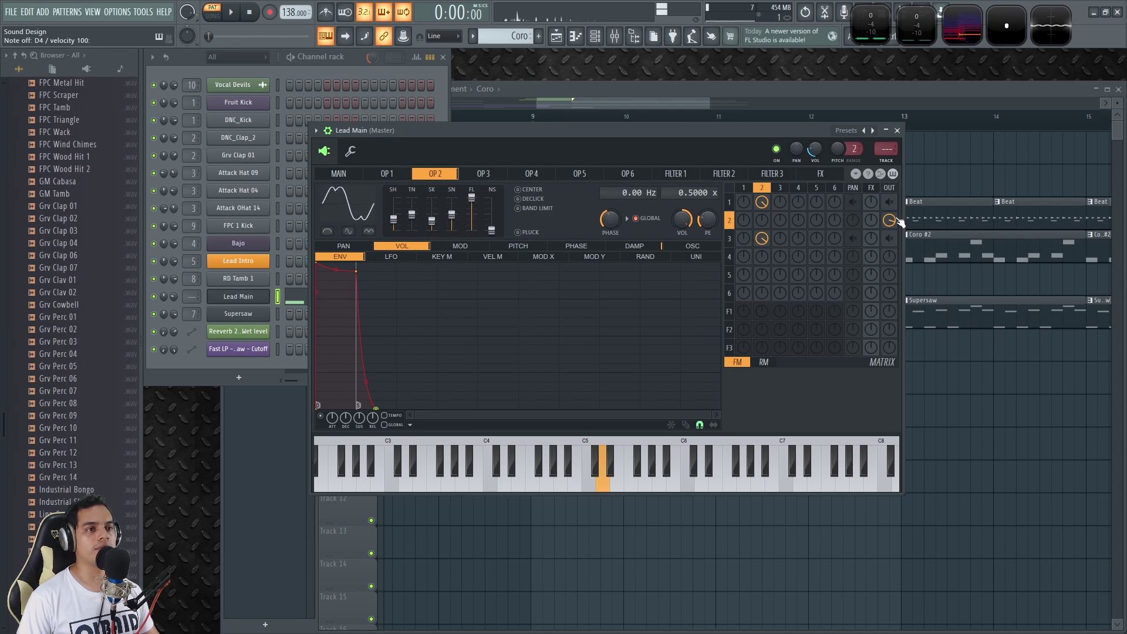
Unmute operator 1's output and audition notes while toggling operator 2's modulation of operator 1 off and on
{"action": "middle_click", "coordinate": [891, 203]}
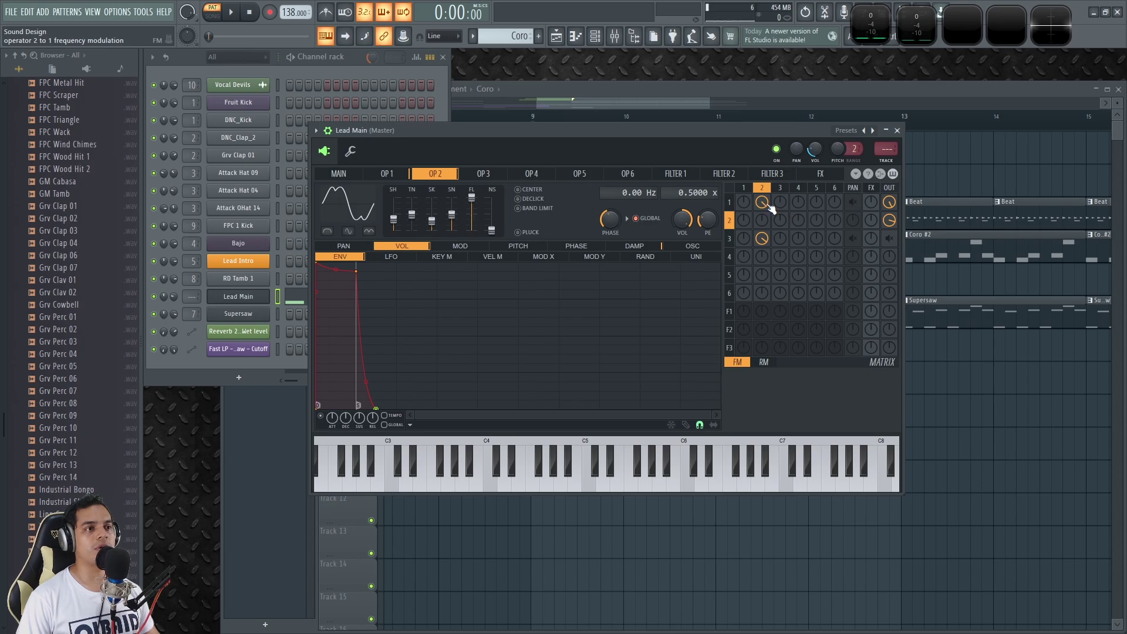
{"action": "key", "text": "w"}
{"action": "middle_click", "coordinate": [766, 205]}
{"action": "middle_click", "coordinate": [767, 204]}
{"action": "key", "text": "x"}
{"action": "key", "text": "r"}
{"action": "key", "text": "q"}
{"action": "key", "text": "x"}
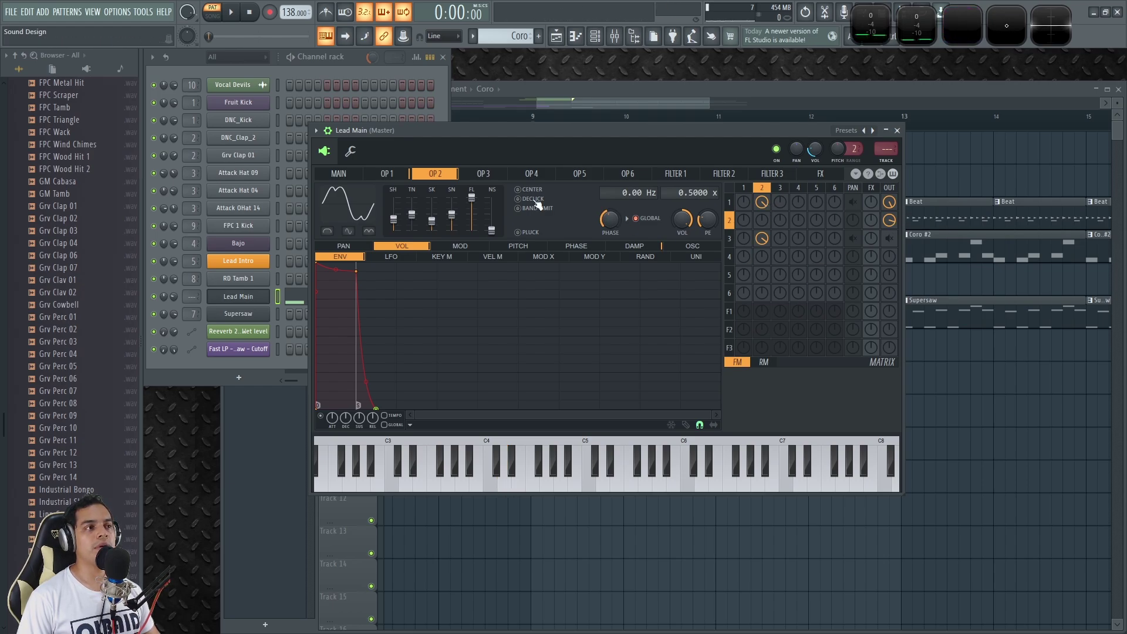
Compare operator 3 with operator 1, isolate operator 3's output, and play notes with operator 2's modulation of it muted
{"action": "left_click", "coordinate": [482, 174]}
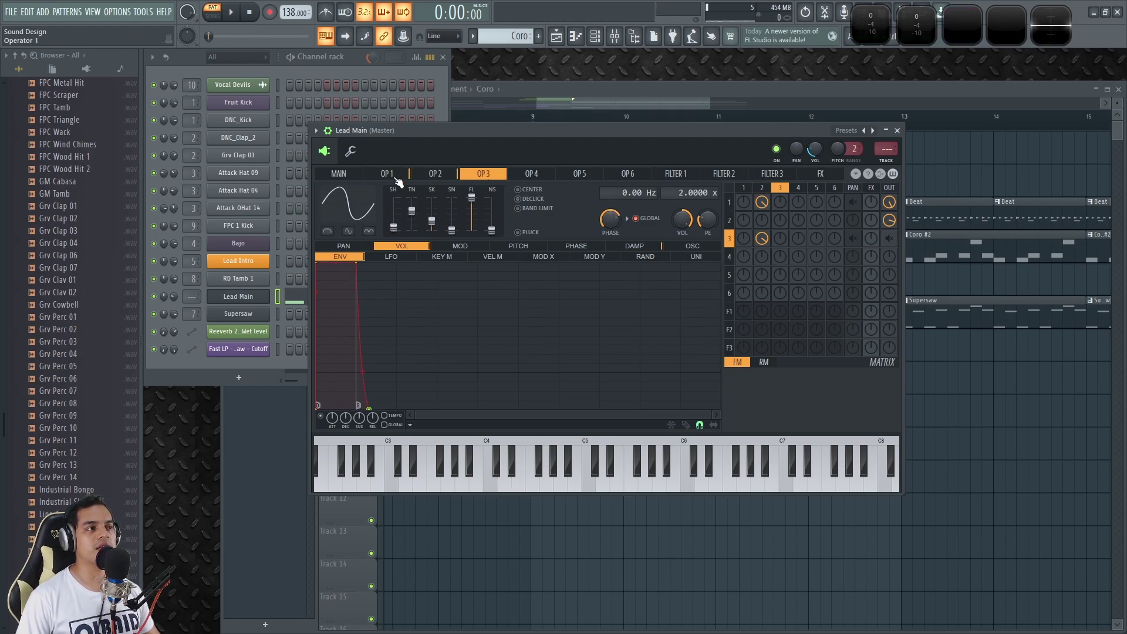
{"action": "left_click", "coordinate": [392, 175]}
{"action": "left_click", "coordinate": [483, 176]}
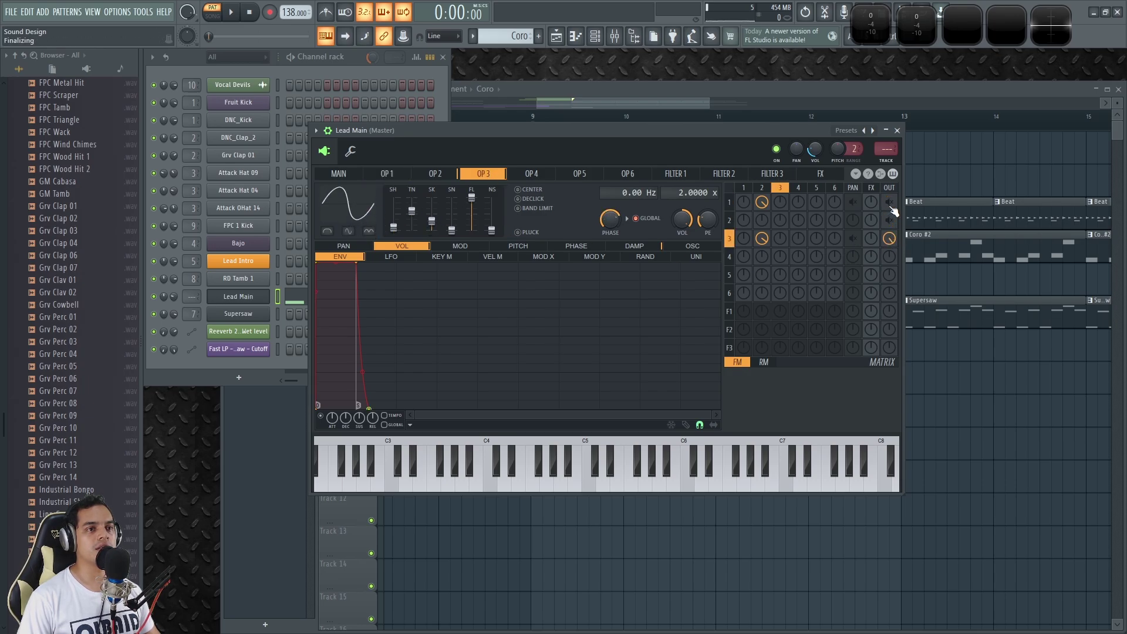
{"action": "right_click", "coordinate": [763, 241]}
{"action": "key", "text": "x"}
{"action": "key", "text": "w"}
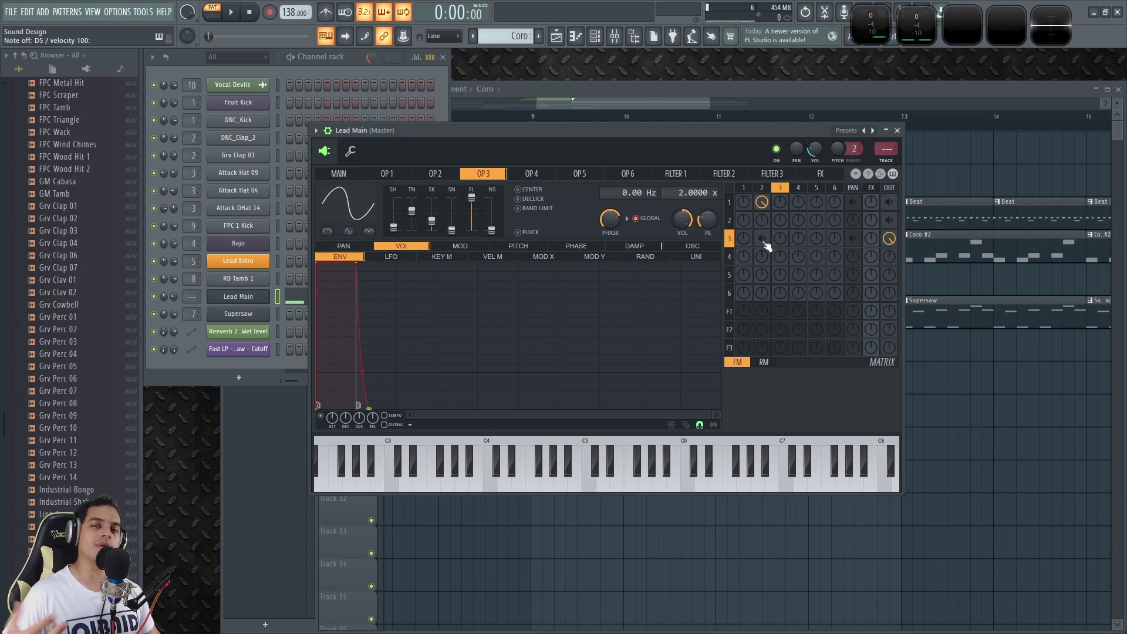
Unmute operator 1's output, play notes with operator 3, and restore operator 2's modulation of operator 3
{"action": "right_click", "coordinate": [888, 204]}
{"action": "key", "text": "w"}
{"action": "key", "text": "x"}
{"action": "right_click", "coordinate": [761, 238]}
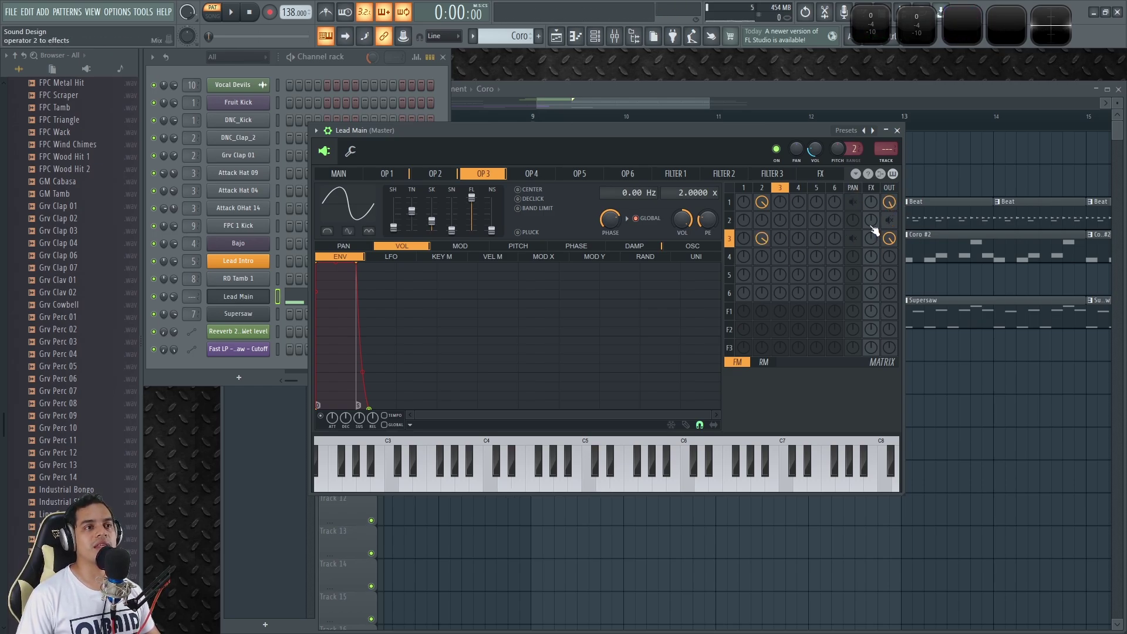
Isolate operators 1 and 3 in turn with their matrix panning enabled, playing a note for each
{"action": "key", "text": "w"}
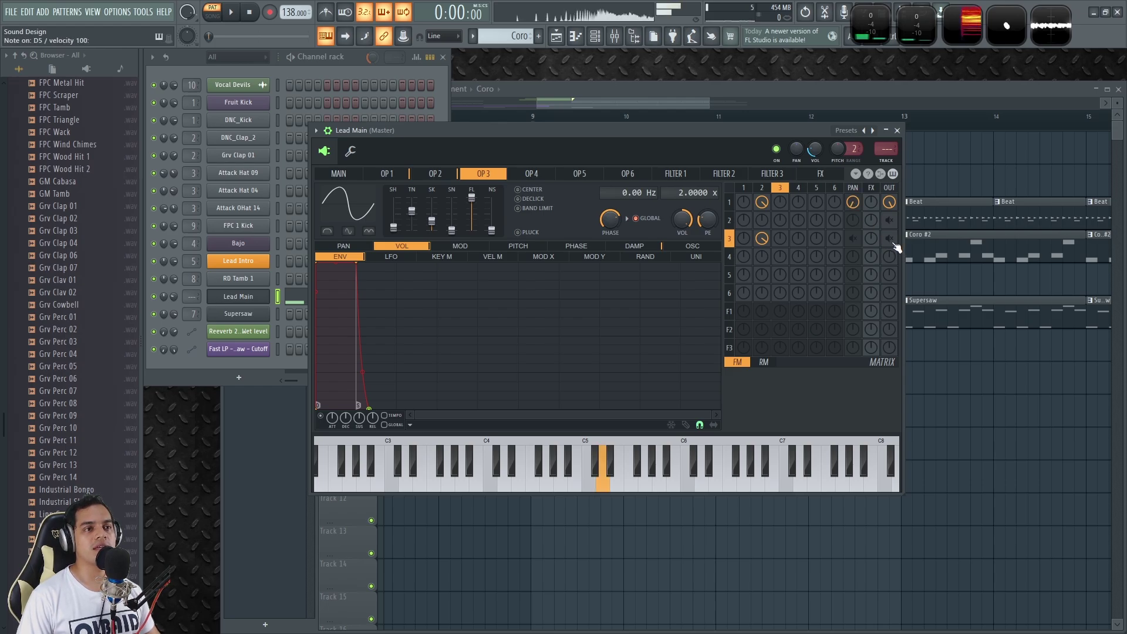
{"action": "right_click", "coordinate": [852, 202]}
{"action": "right_click", "coordinate": [852, 238]}
{"action": "key", "text": "w"}
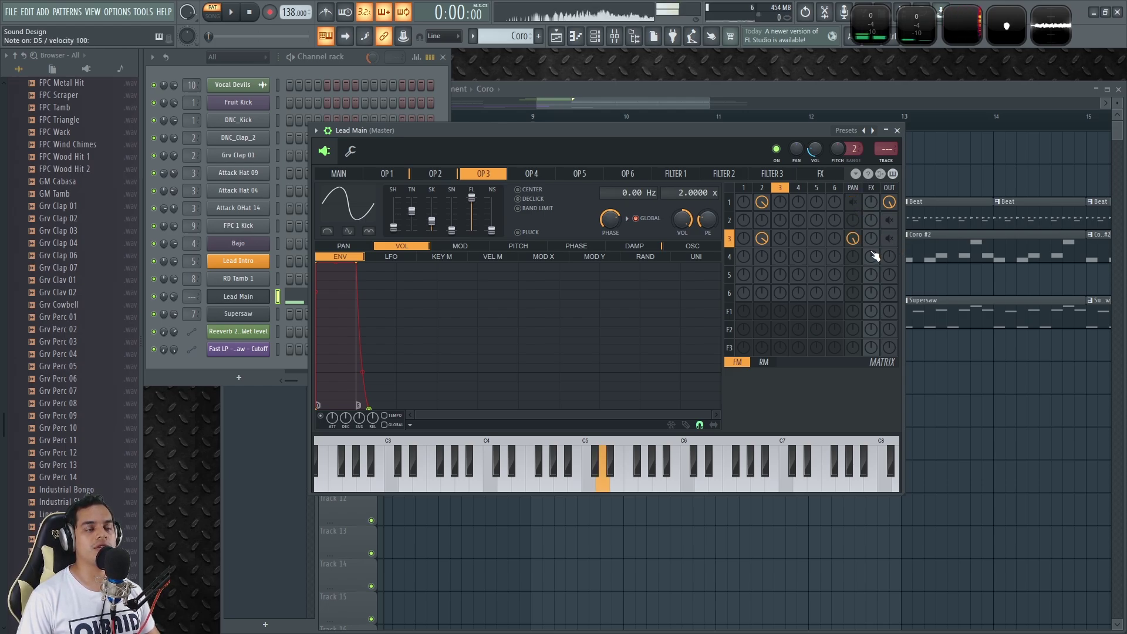
{"action": "right_click", "coordinate": [890, 238]}
{"action": "right_click", "coordinate": [889, 202]}
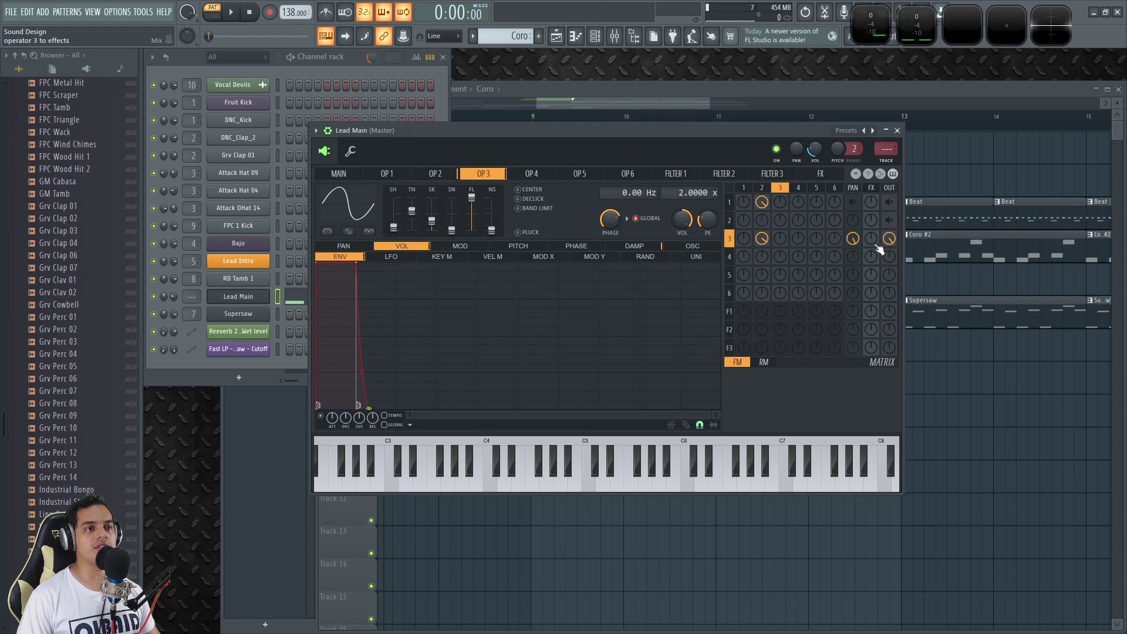
{"action": "key", "text": "w"}
Unmute operator 1's panning and output alongside operator 3, and play low and high notes
{"action": "right_click", "coordinate": [852, 202]}
{"action": "right_click", "coordinate": [889, 202]}
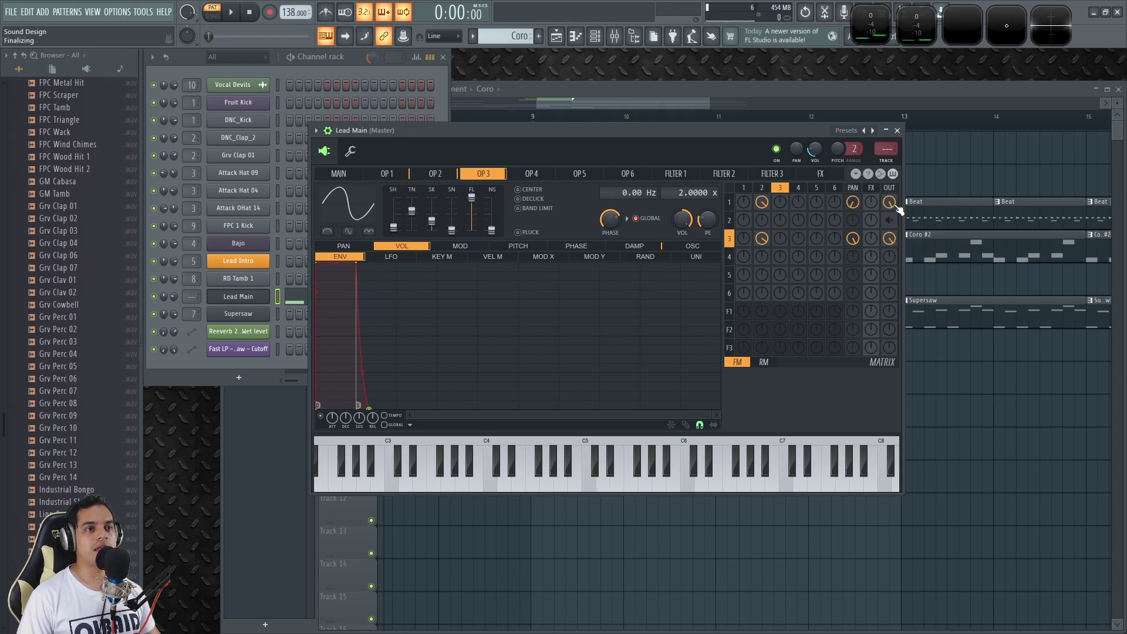
{"action": "key", "text": "w"}
{"action": "key", "text": "x"}
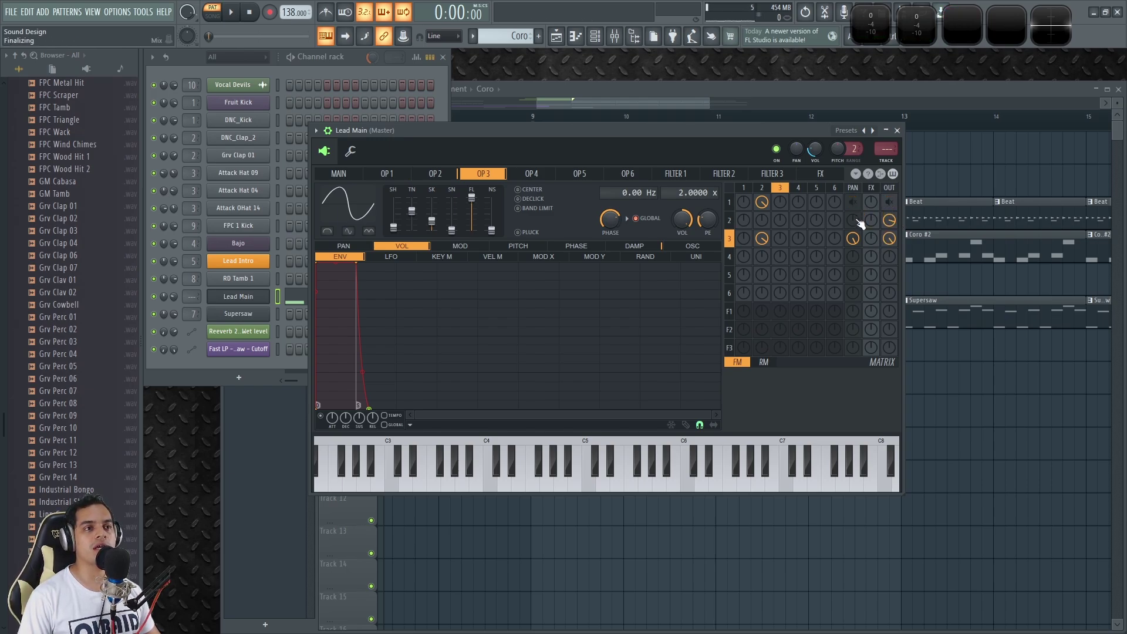
Audition operator 2 alone, with the outputs and panning of operators 1 and 3 muted
{"action": "key", "text": "w"}
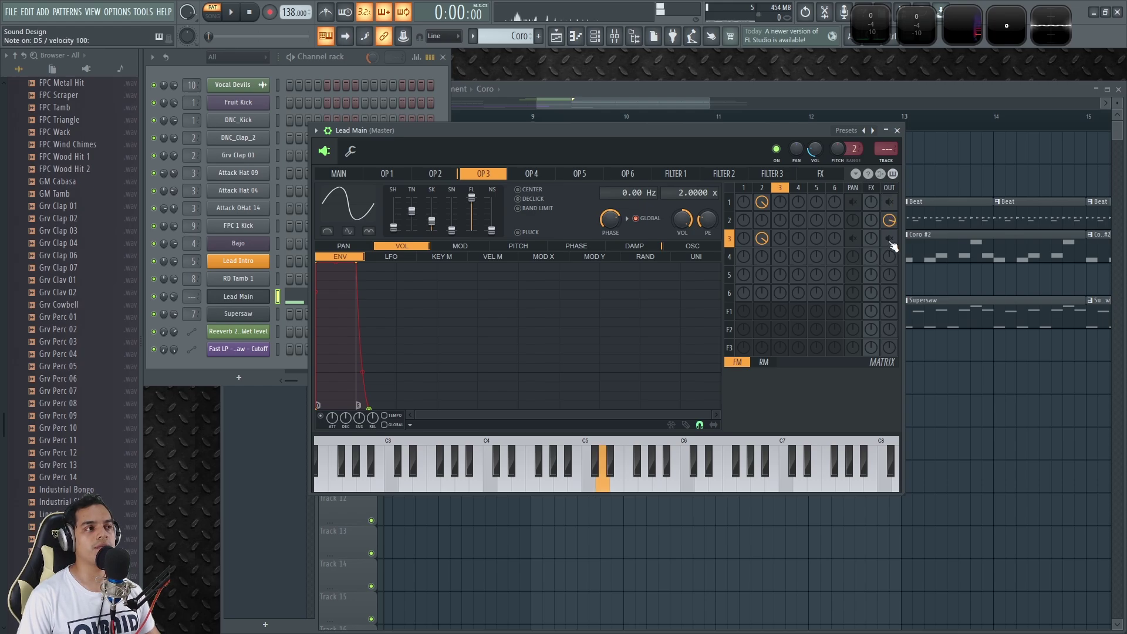
{"action": "key", "text": "x"}
{"action": "key", "text": "w"}
Unmute the outputs and panning of operators 1 and 3, and play the three operators together
{"action": "right_click", "coordinate": [890, 203]}
{"action": "right_click", "coordinate": [890, 240]}
{"action": "right_click", "coordinate": [854, 239]}
{"action": "right_click", "coordinate": [853, 203]}
{"action": "key", "text": "w"}
{"action": "key", "text": "x"}
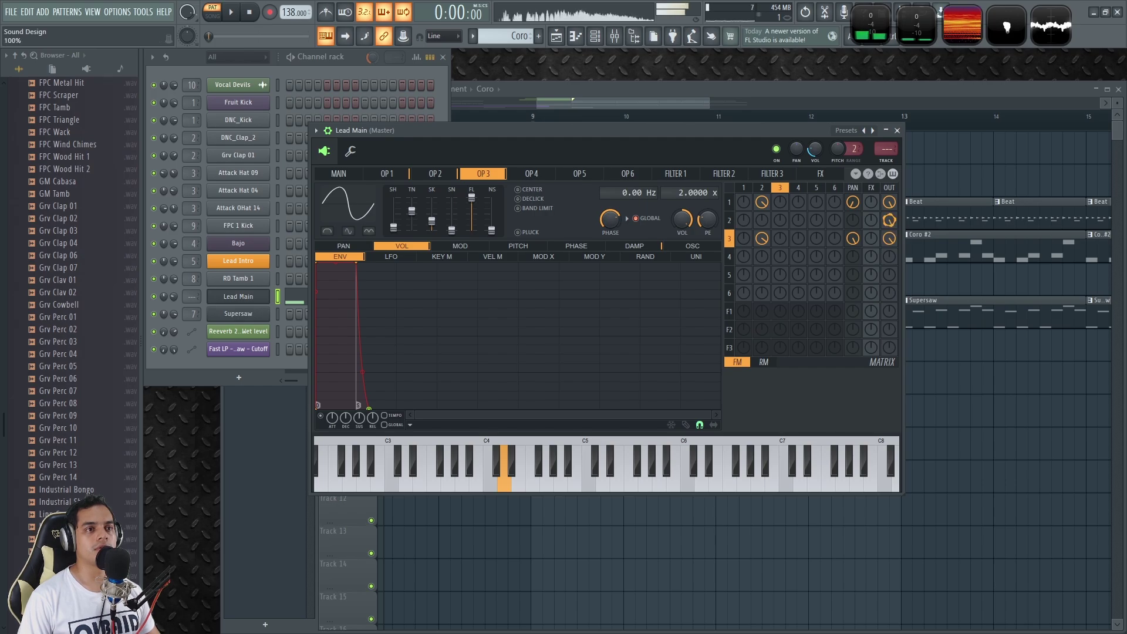
Adjust operator 2's output level to 82% while playing notes, and reduce the panning of operators 1 and 3
{"action": "mouse_move", "coordinate": [890, 220]}
{"action": "left_mouse_down"}
{"action": "mouse_move", "coordinate": [889, 205]}
{"action": "mouse_move", "coordinate": [892, 225]}
{"action": "left_mouse_up"}
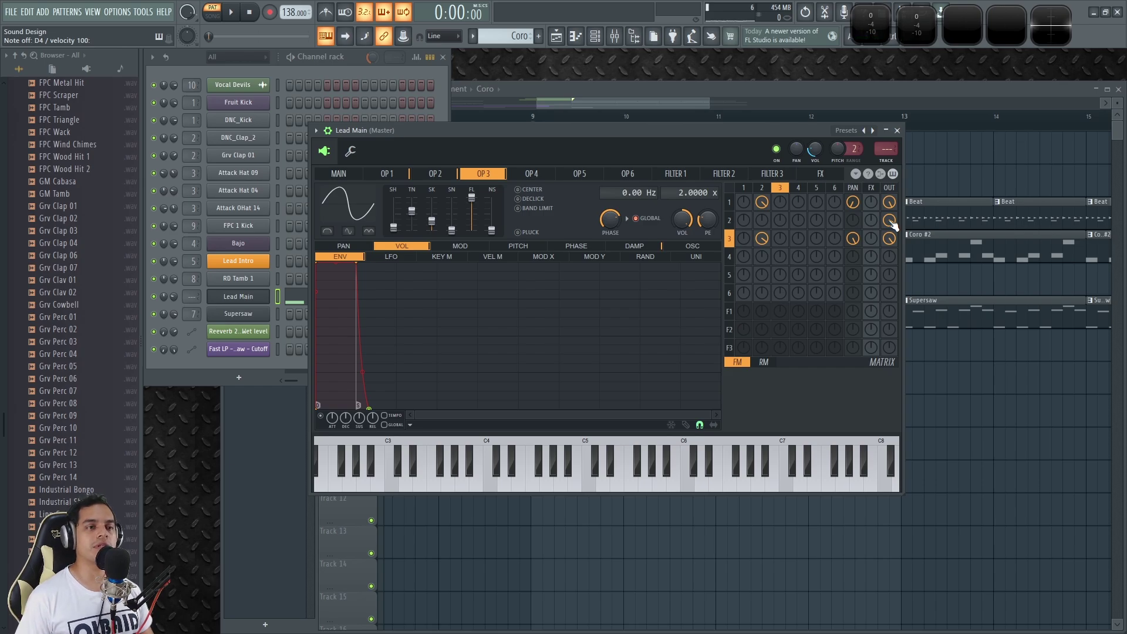
{"action": "key", "text": "w"}
{"action": "key", "text": "r"}
{"action": "key", "text": "w"}
{"action": "key", "text": "x"}
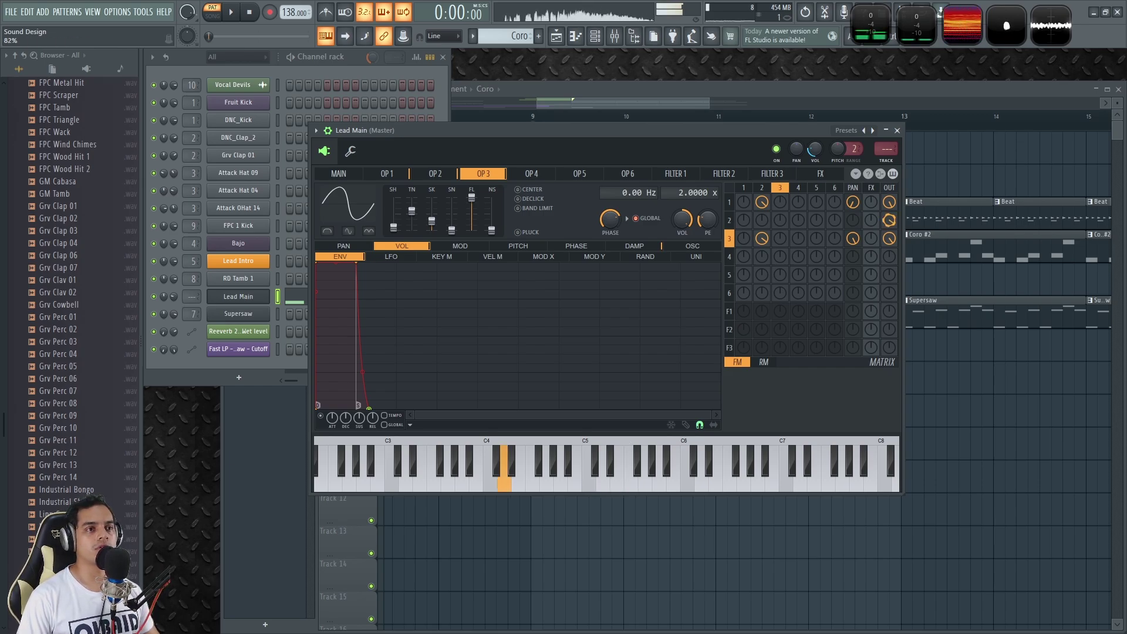
{"action": "left_click_drag", "start_coordinate": [858, 205], "coordinate": [853, 237]}
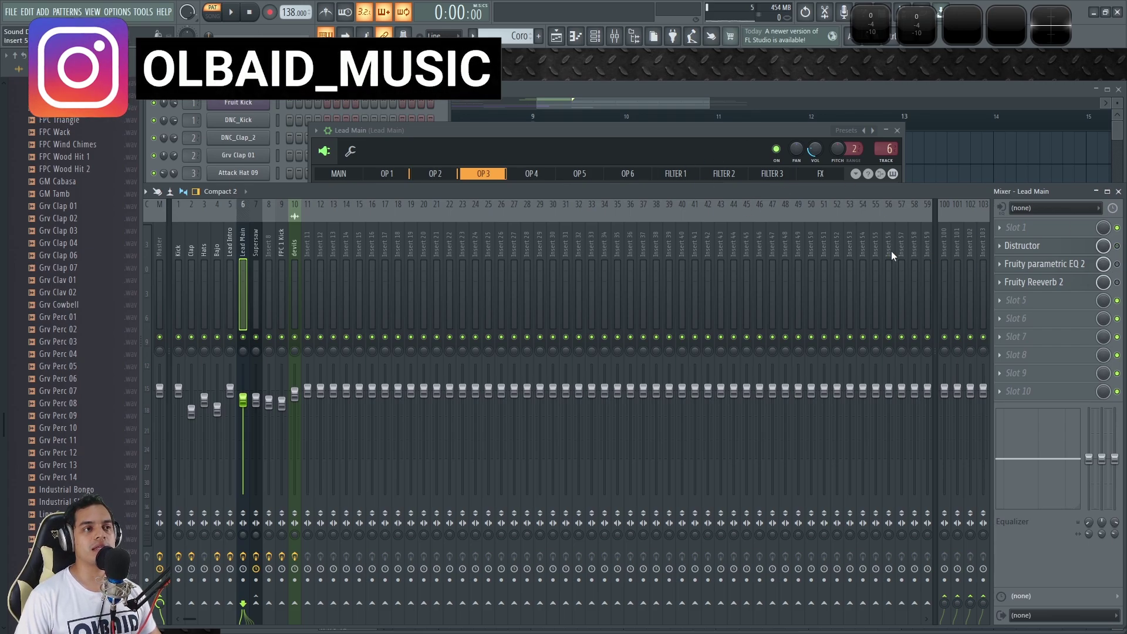
Play Lead Main through its mixer track, open that track's Distructor effect, and reposition the window to examine its distortion settings
{"action": "left_click", "coordinate": [662, 130]}
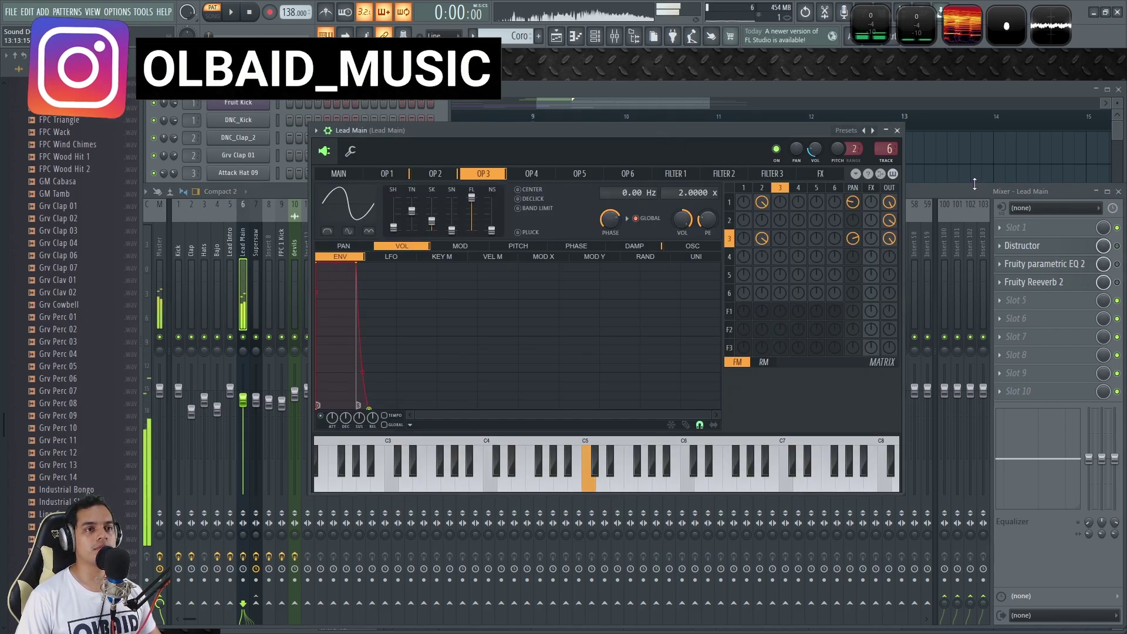
{"action": "left_click", "coordinate": [993, 206]}
{"action": "left_click", "coordinate": [1054, 249]}
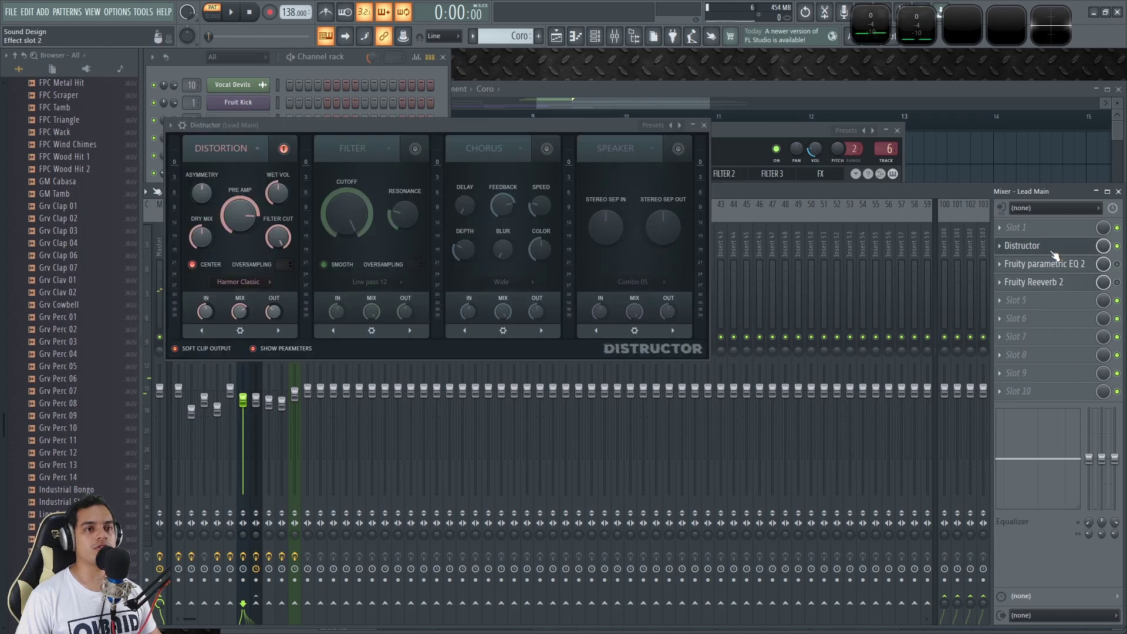
{"action": "left_click_drag", "start_coordinate": [462, 128], "coordinate": [637, 182]}
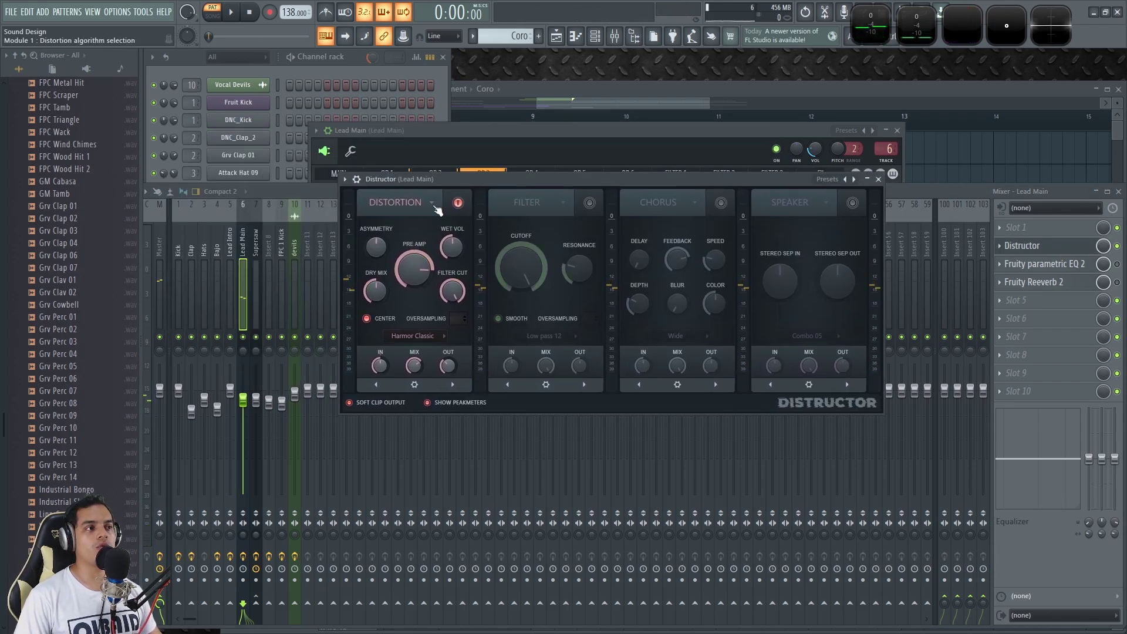
{"action": "left_click_drag", "start_coordinate": [527, 178], "coordinate": [522, 172]}
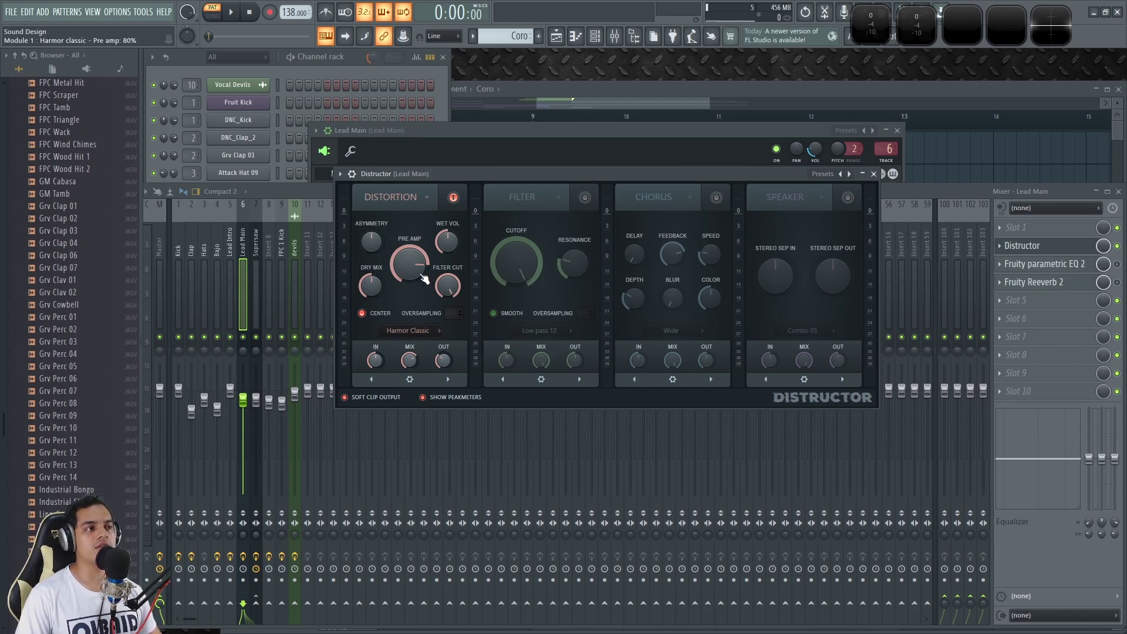
Play Lead Main notes with the Distructor's distortion module turned off and back on to compare the sound
{"action": "key", "text": "v"}
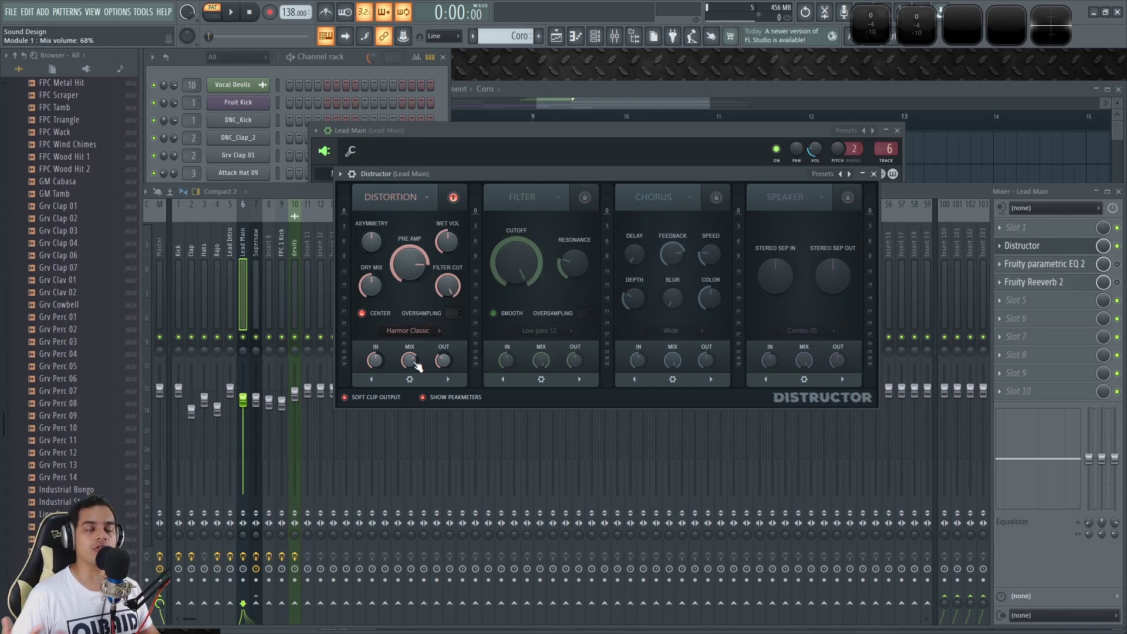
{"action": "left_click_drag", "start_coordinate": [414, 363], "coordinate": [412, 364]}
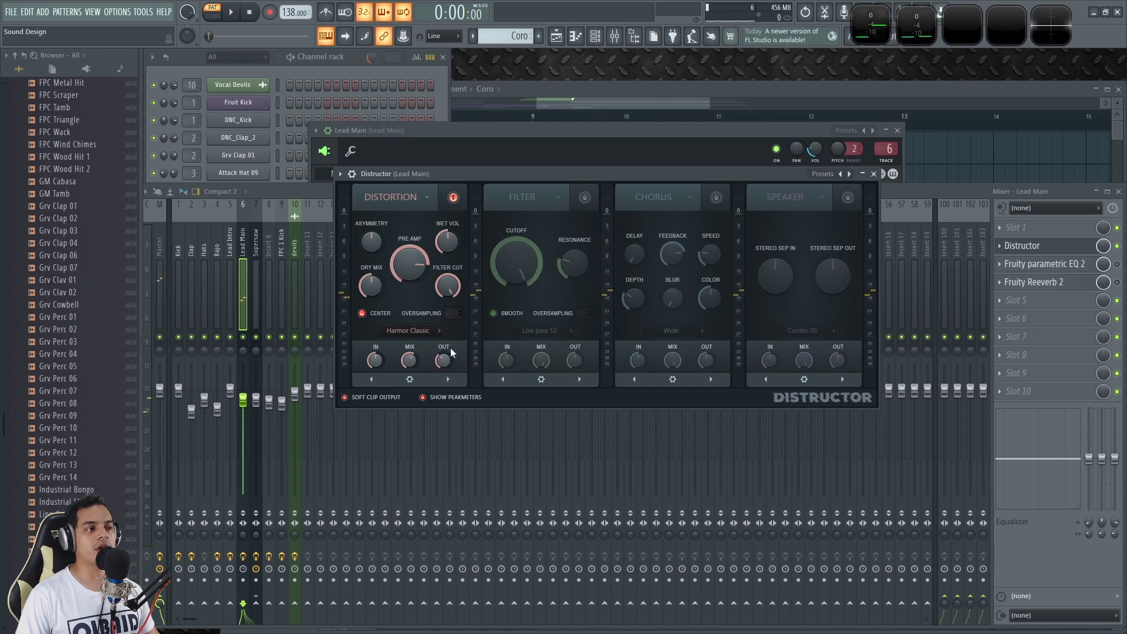
{"action": "key", "text": "x"}
{"action": "left_click", "coordinate": [456, 200]}
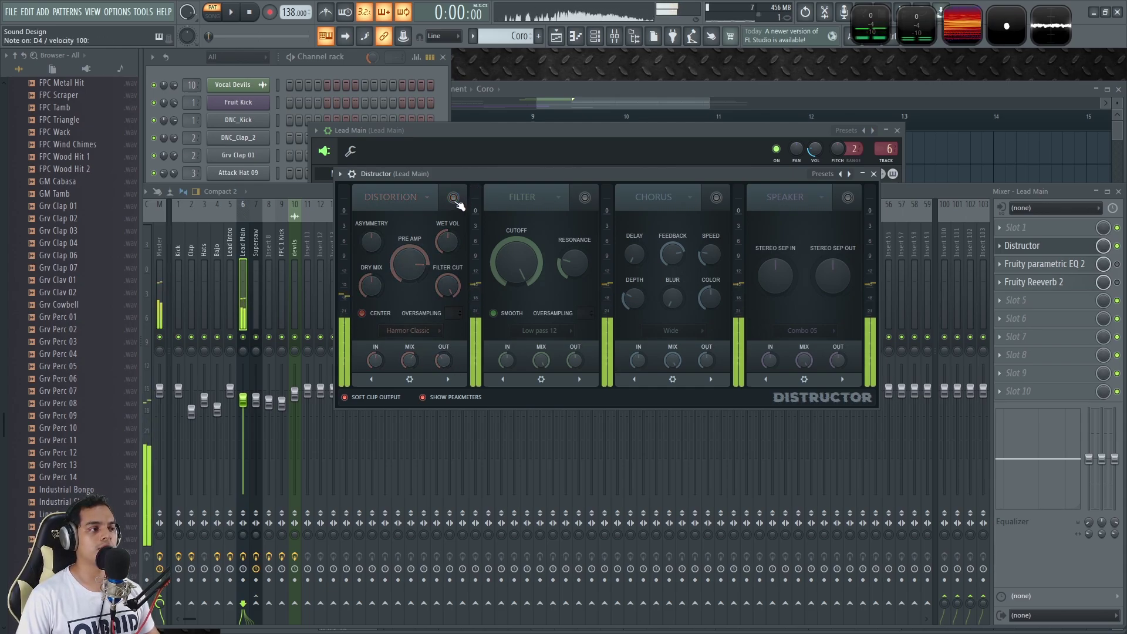
{"action": "left_click", "coordinate": [456, 200]}
Close the Distructor and open Lead Main's Fruity parametric EQ 2 to examine its curve
{"action": "left_click", "coordinate": [1033, 246]}
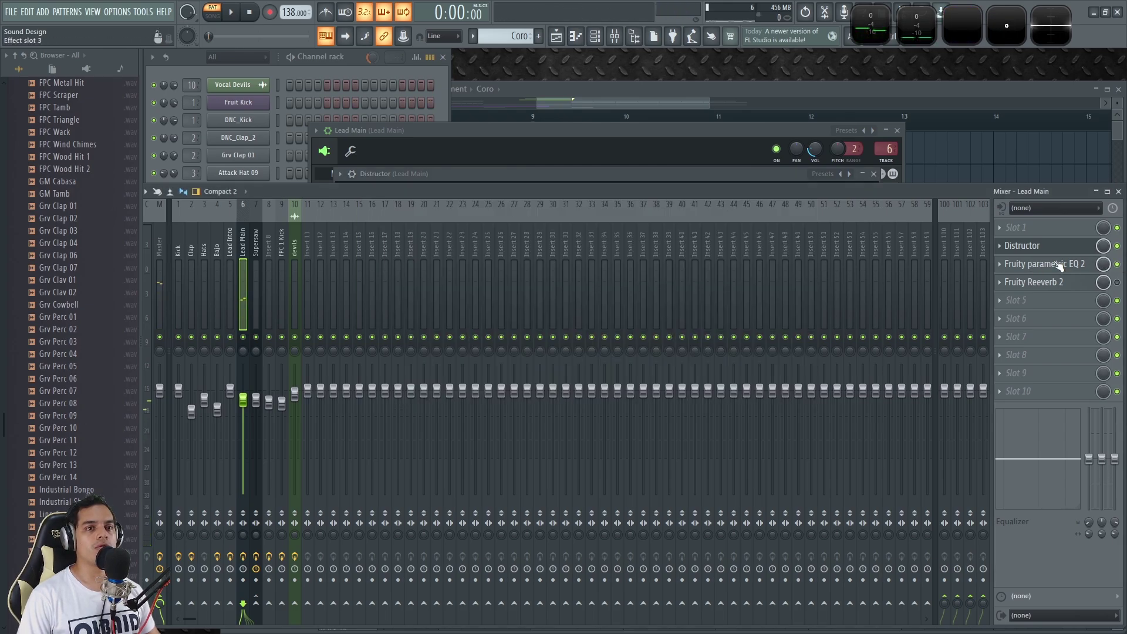
{"action": "left_click", "coordinate": [1042, 264]}
{"action": "left_click_drag", "start_coordinate": [487, 215], "coordinate": [527, 201]}
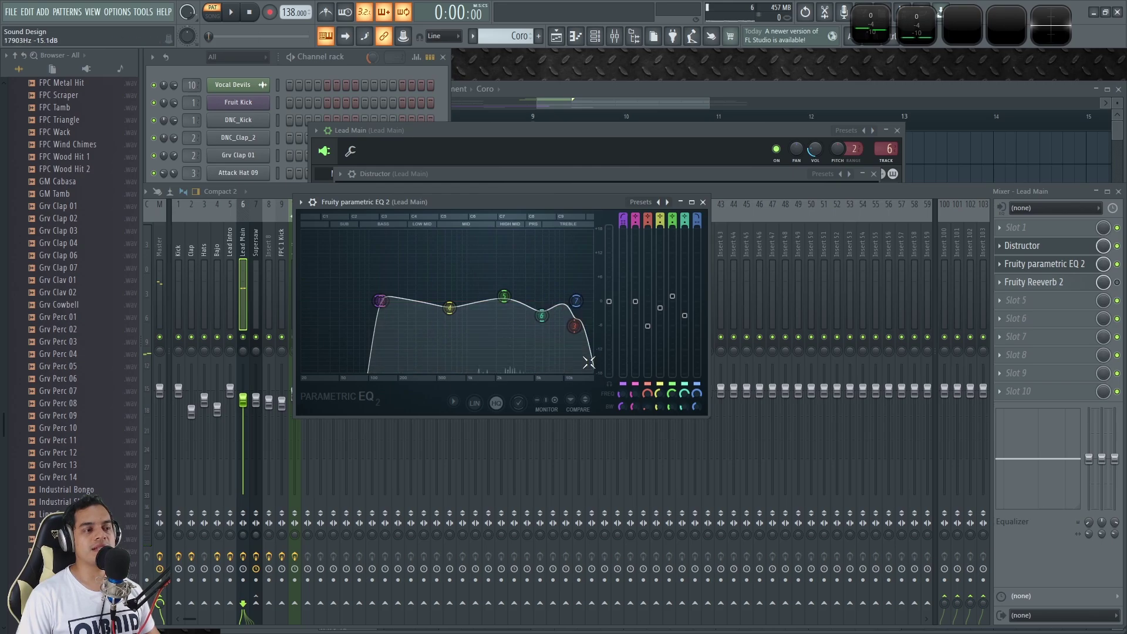
Enable Fruity Reeverb 2 on the Lead Main track and play notes while reviewing its decay, wet level and cut settings
{"action": "left_click", "coordinate": [1118, 282]}
{"action": "left_click", "coordinate": [1065, 283]}
{"action": "left_click_drag", "start_coordinate": [518, 233], "coordinate": [596, 240]}
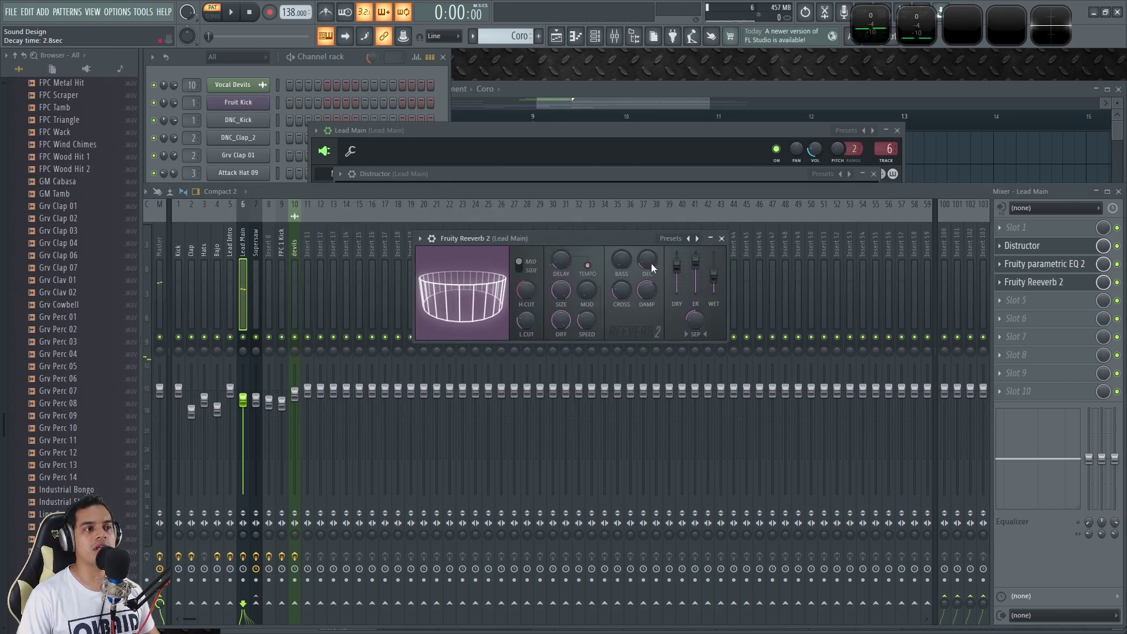
{"action": "key", "text": "x"}
{"action": "key", "text": "x"}
{"action": "left_click_drag", "start_coordinate": [648, 262], "coordinate": [648, 259]}
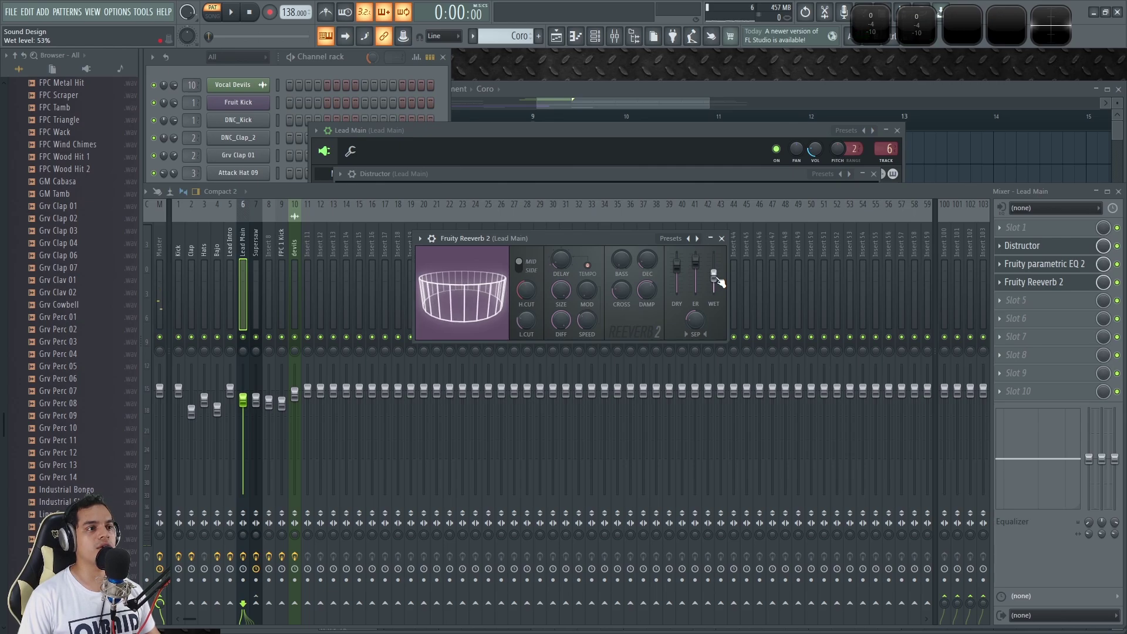
{"action": "key", "text": "x"}
{"action": "left_click_drag", "start_coordinate": [526, 320], "coordinate": [526, 299]}
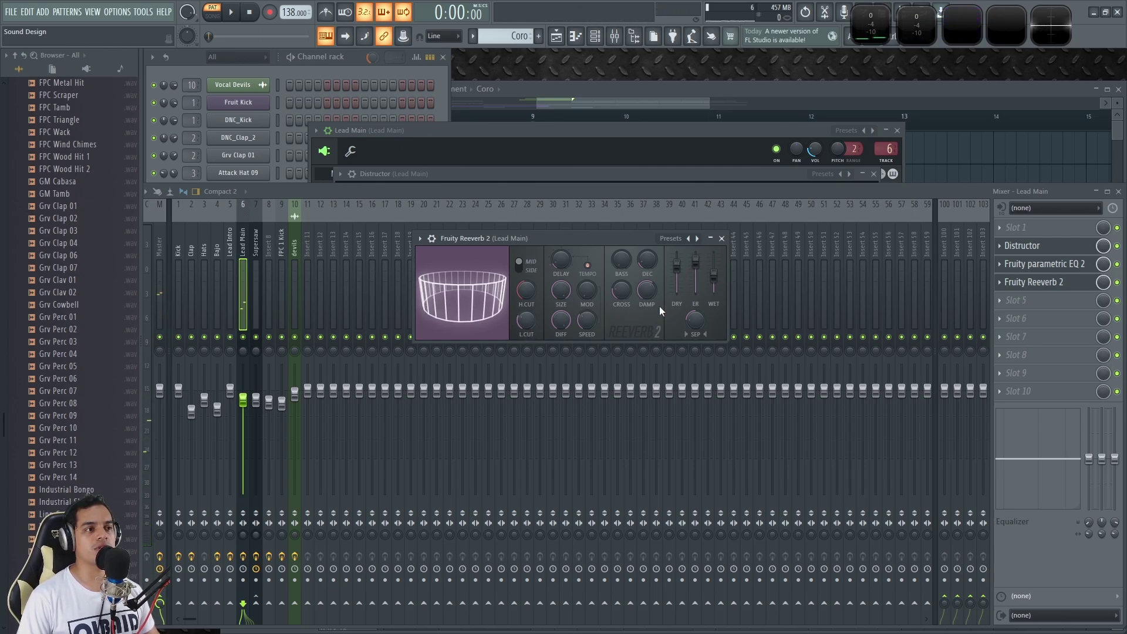
{"action": "key", "text": "x"}
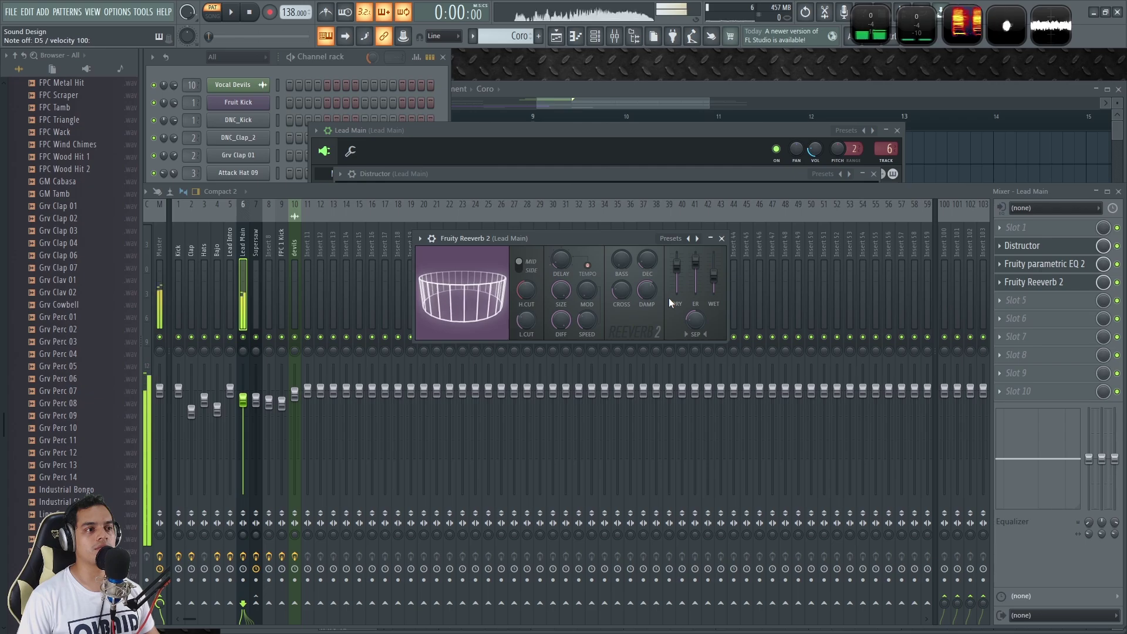
{"action": "left_click", "coordinate": [722, 238]}
Open the Lead Main channel's piano roll, play back its melody, and close the piano roll
{"action": "left_click", "coordinate": [350, 57]}
{"action": "left_click", "coordinate": [320, 296]}
{"action": "scroll", "coordinate": [318, 295], "scroll_direction": "down", "scroll_amount": 4}
{"action": "scroll", "coordinate": [305, 118], "scroll_direction": "up", "scroll_amount": 4}
{"action": "scroll", "coordinate": [305, 118], "scroll_direction": "up", "scroll_amount": 2}
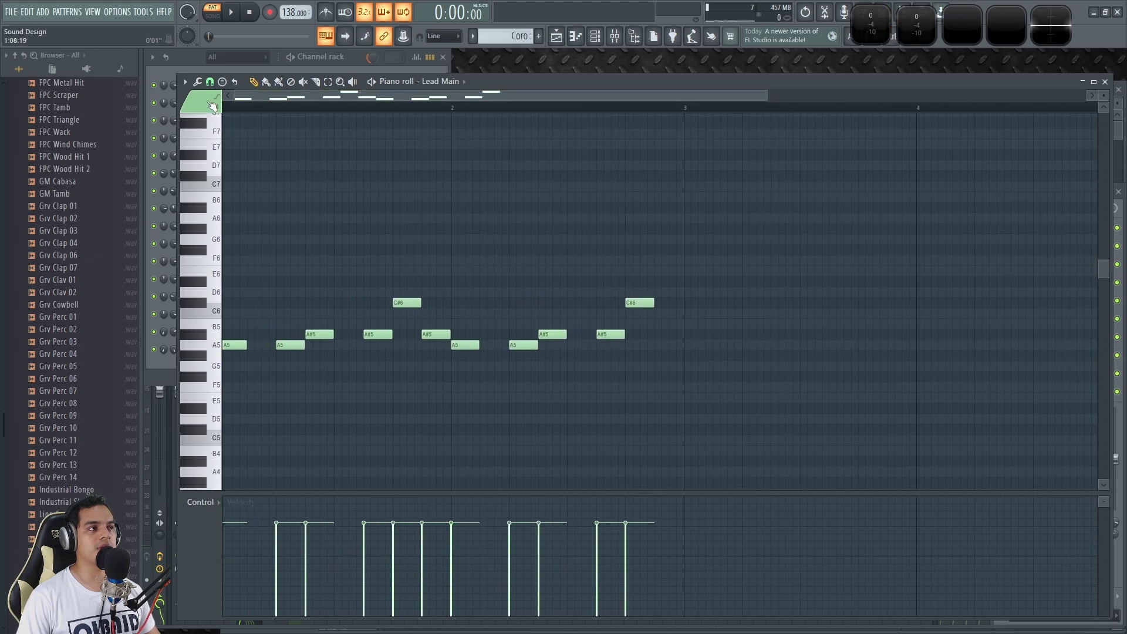
{"action": "key", "text": "space"}
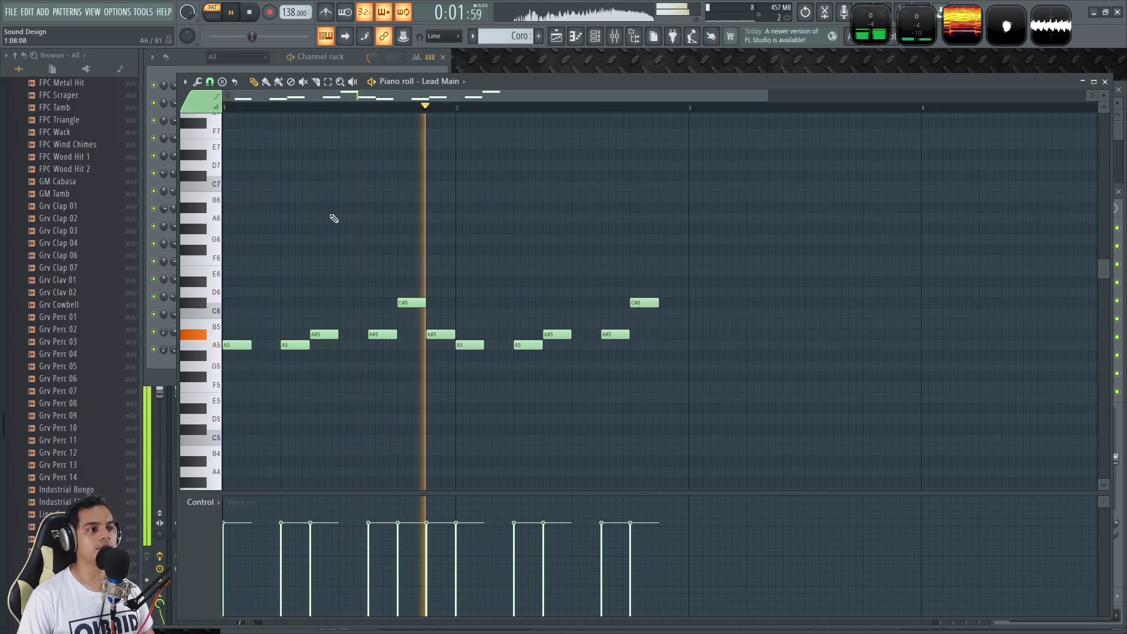
{"action": "key", "text": "space"}
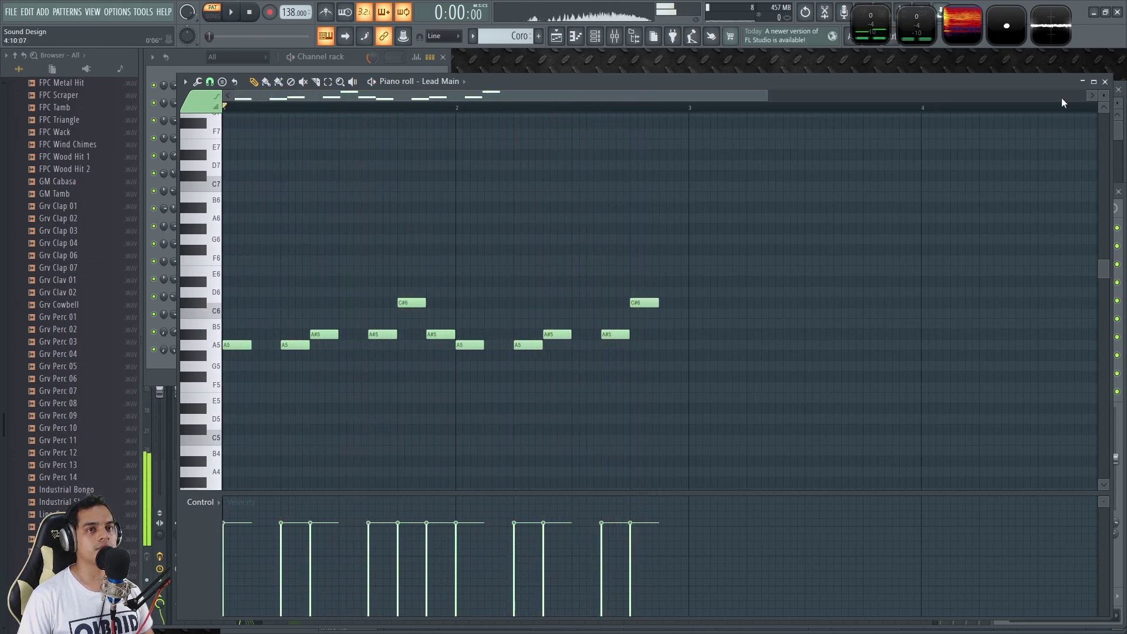
{"action": "left_click", "coordinate": [1104, 82]}
Go back to the start of the playlist, select the Beat pattern, and bring the channel rack to the front
{"action": "left_click", "coordinate": [1061, 88]}
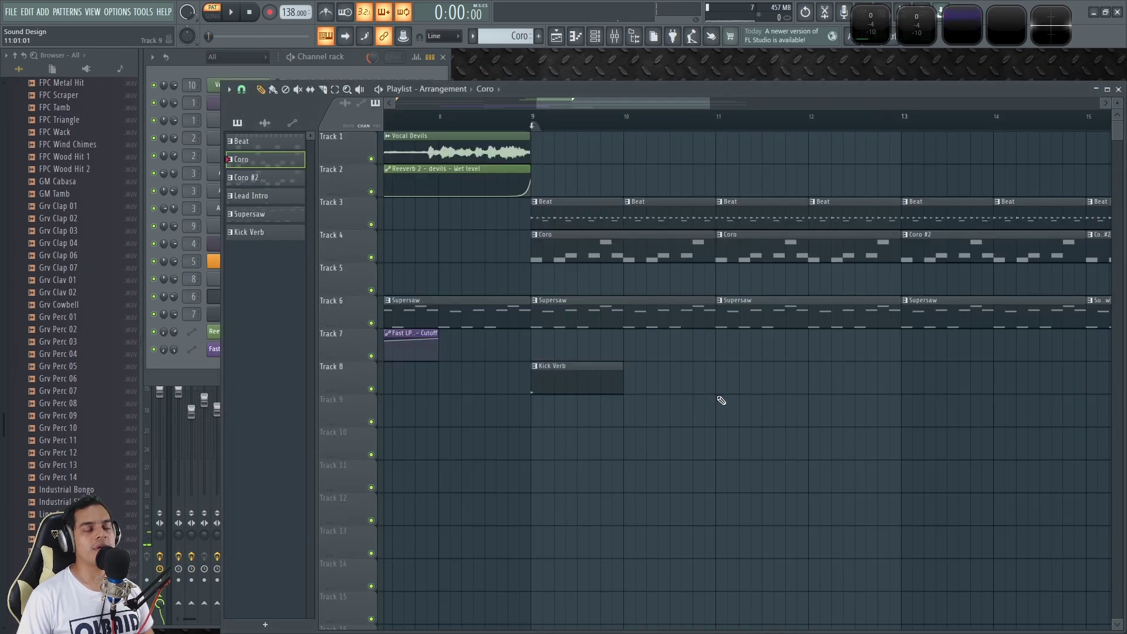
{"action": "scroll", "coordinate": [721, 400], "scroll_direction": "down", "scroll_amount": 3}
{"action": "scroll", "coordinate": [423, 143], "scroll_direction": "up", "scroll_amount": 3}
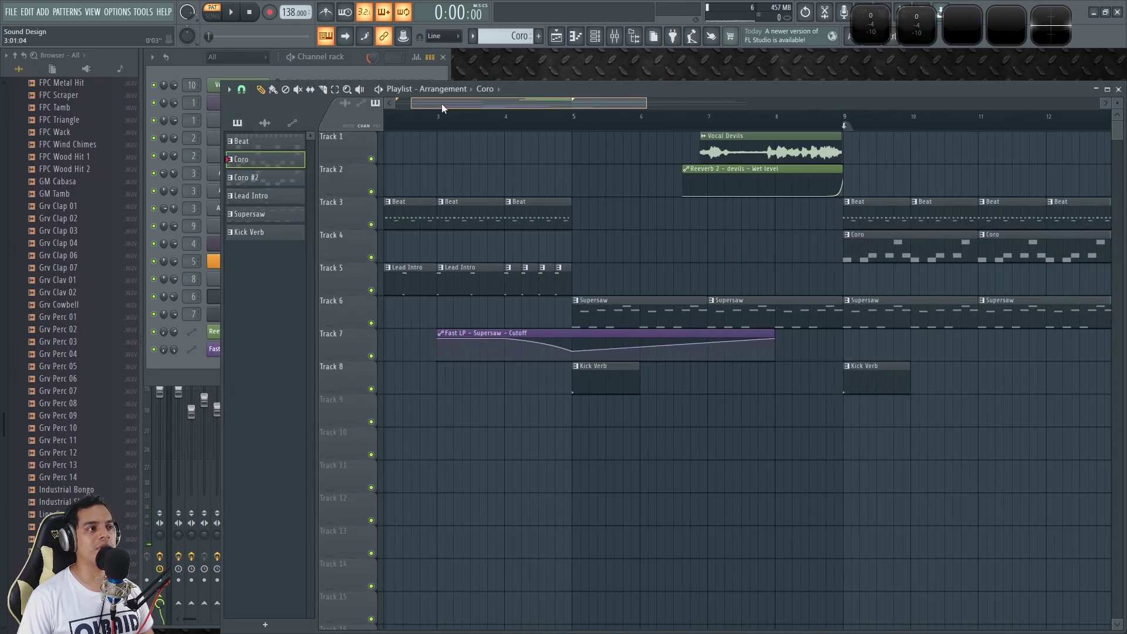
{"action": "left_click_drag", "start_coordinate": [441, 104], "coordinate": [413, 105]}
{"action": "left_click", "coordinate": [425, 202]}
{"action": "left_click", "coordinate": [347, 62]}
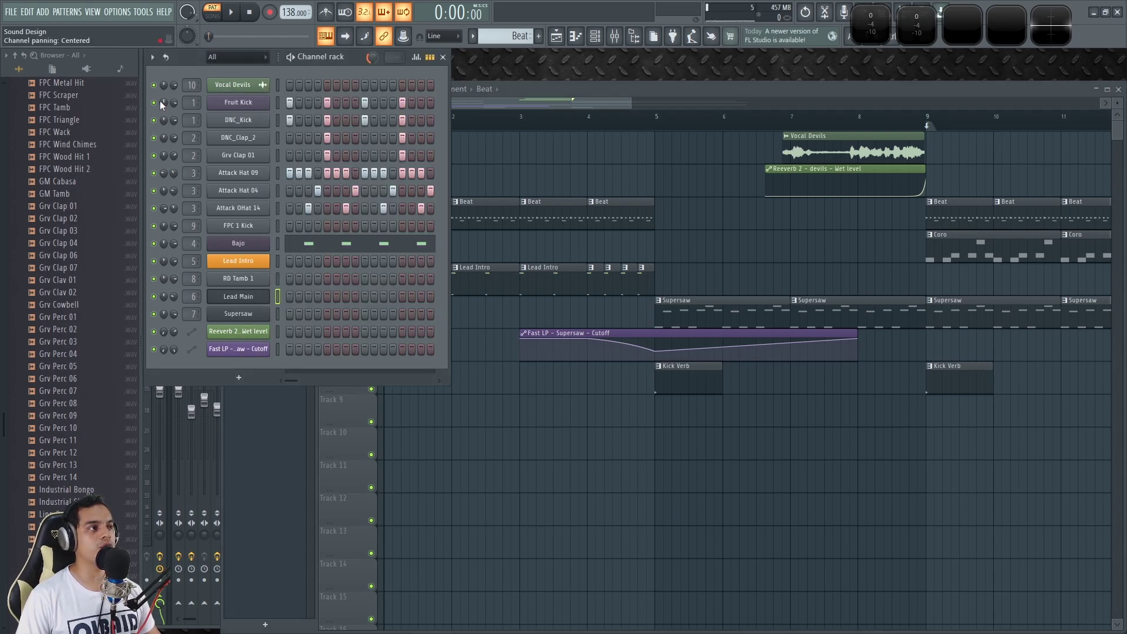
Open the Fruit Kick channel with the other channels muted and play its sound
{"action": "left_click", "coordinate": [238, 102]}
{"action": "key", "text": "z"}
{"action": "key", "text": "z"}
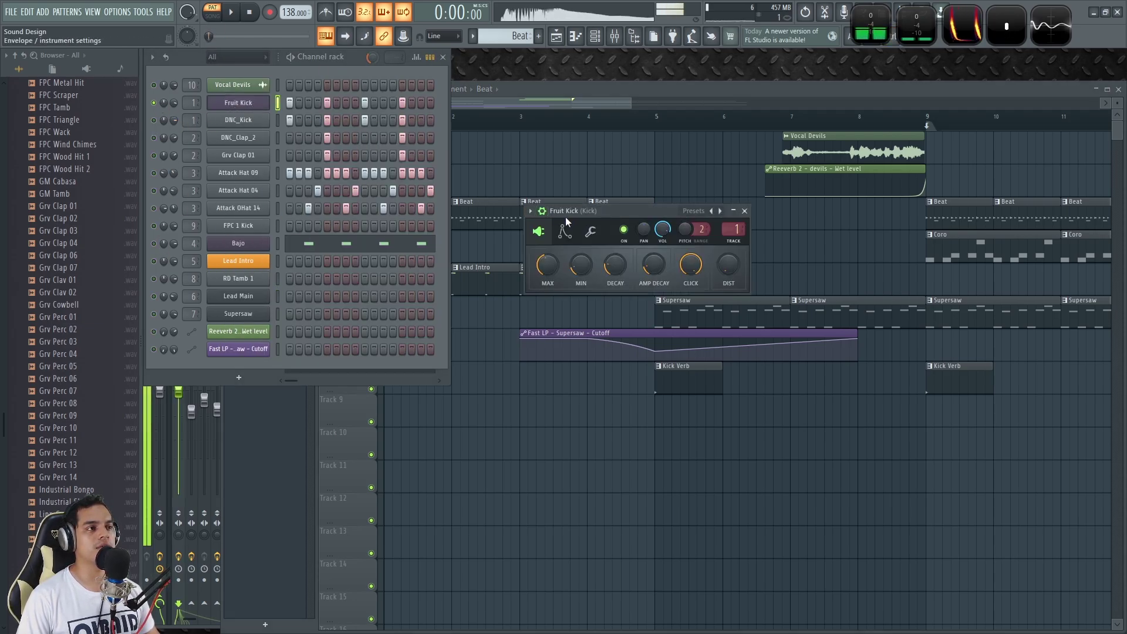
Open the DNC_Kick sampler, compare DNC_Kick with Fruit Kick during playback, and leave both channels unmuted
{"action": "left_click", "coordinate": [249, 125]}
{"action": "left_click_drag", "start_coordinate": [387, 205], "coordinate": [586, 54]}
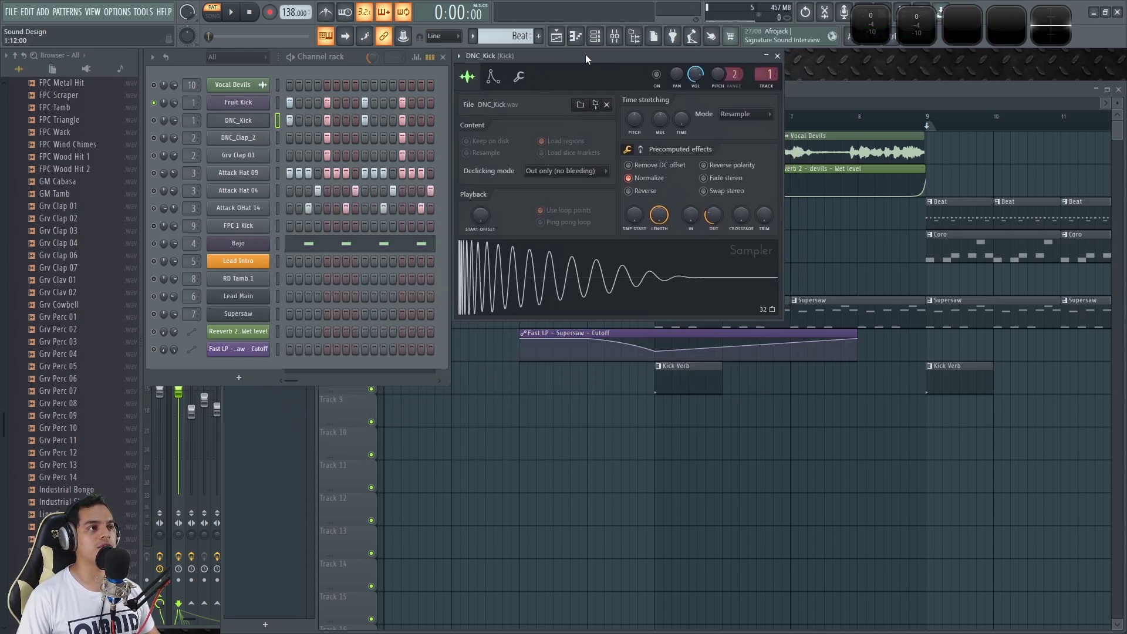
{"action": "left_click", "coordinate": [15, 55]}
{"action": "key", "text": "space"}
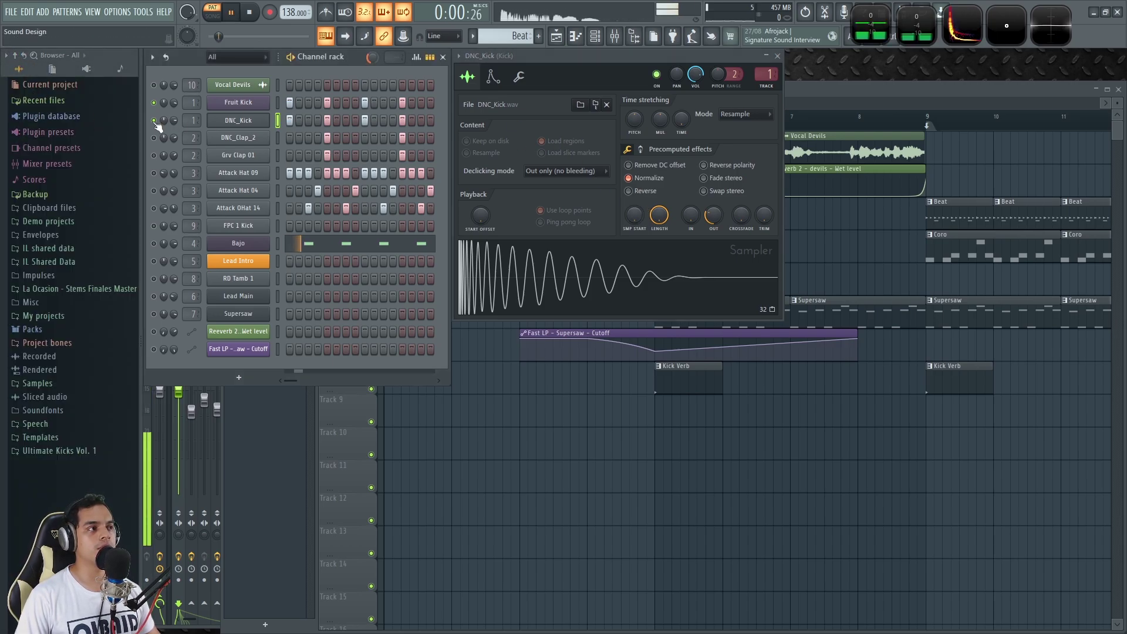
{"action": "right_click", "coordinate": [154, 120]}
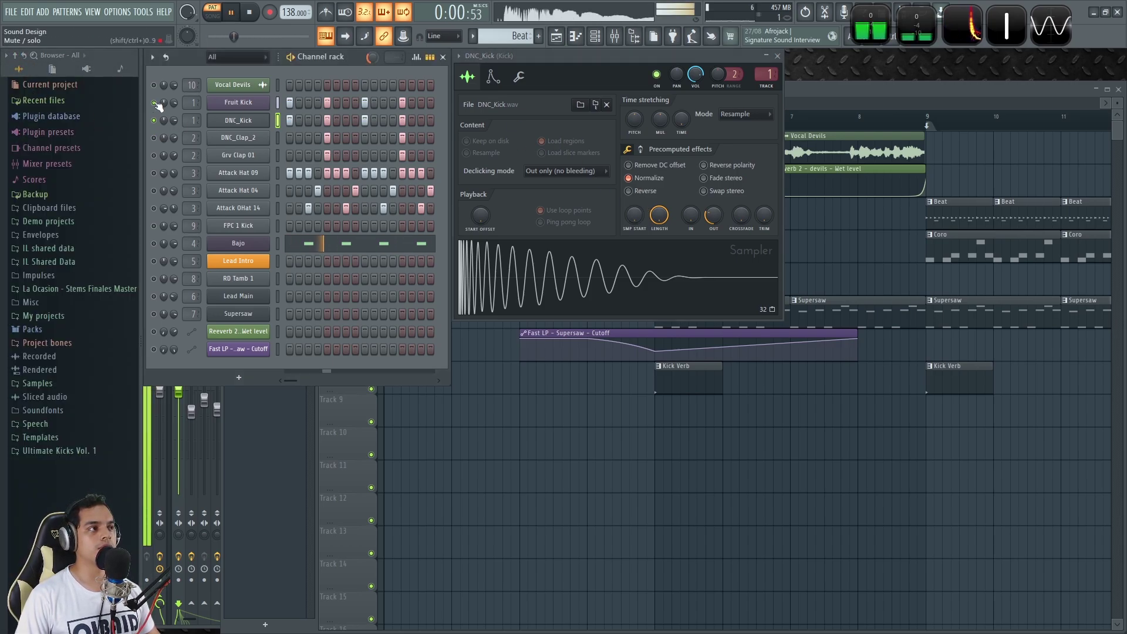
{"action": "left_click", "coordinate": [154, 103]}
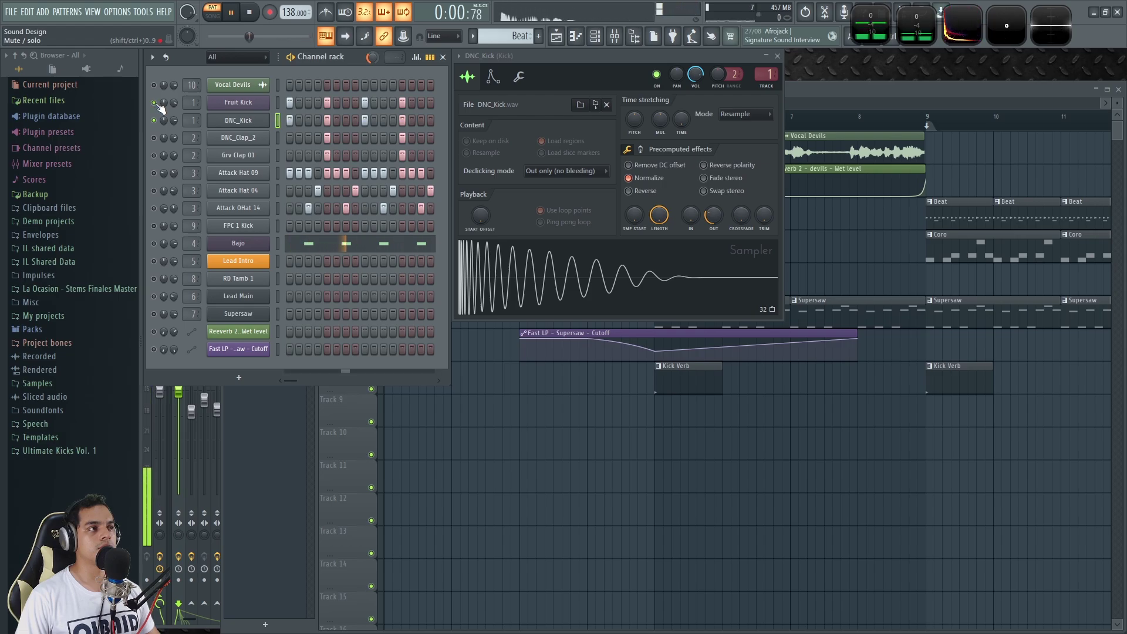
{"action": "key", "text": "space"}
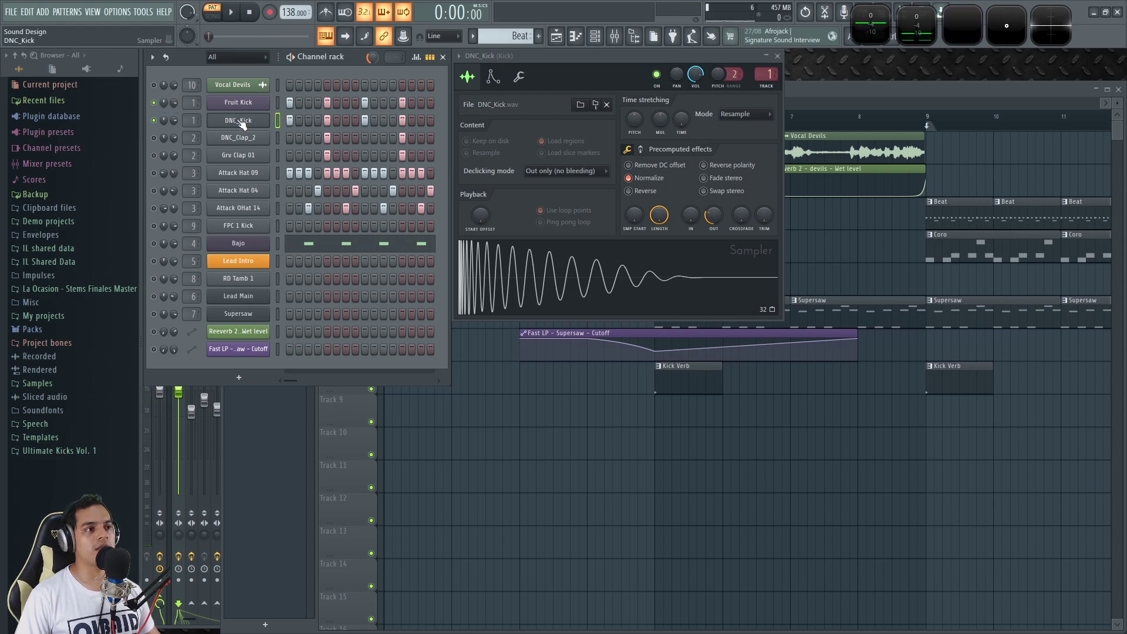
Toggle Reverse polarity on the DNC_Kick sample while both kicks play, leaving it enabled
{"action": "key", "text": "space"}
{"action": "left_click", "coordinate": [713, 167]}
{"action": "left_click", "coordinate": [712, 166]}
{"action": "left_click", "coordinate": [714, 166]}
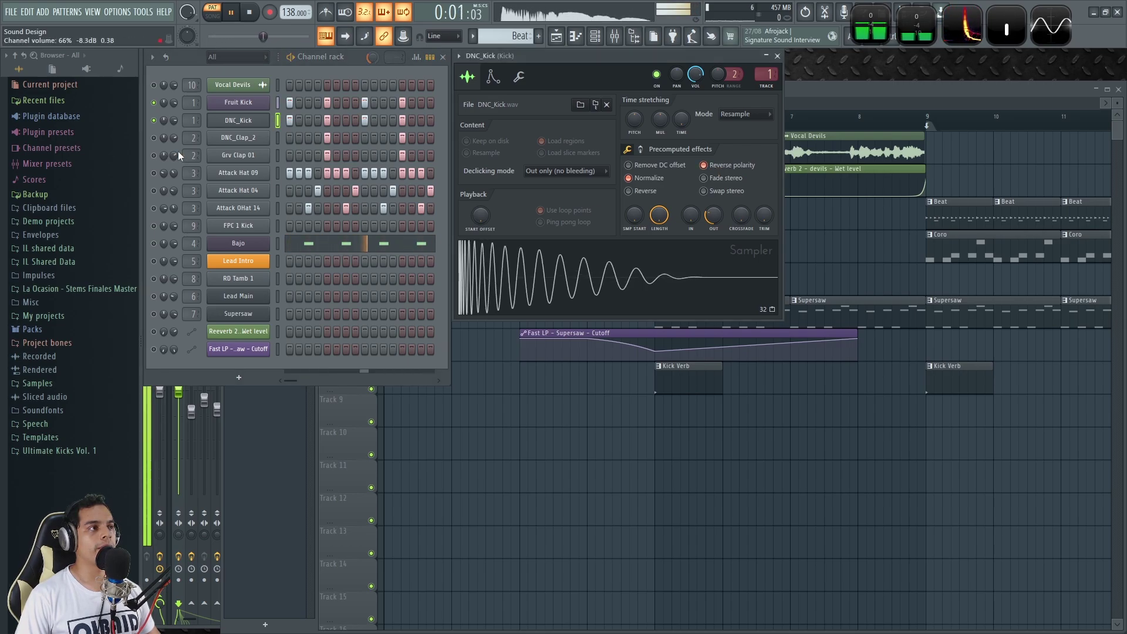
{"action": "key", "text": "space"}
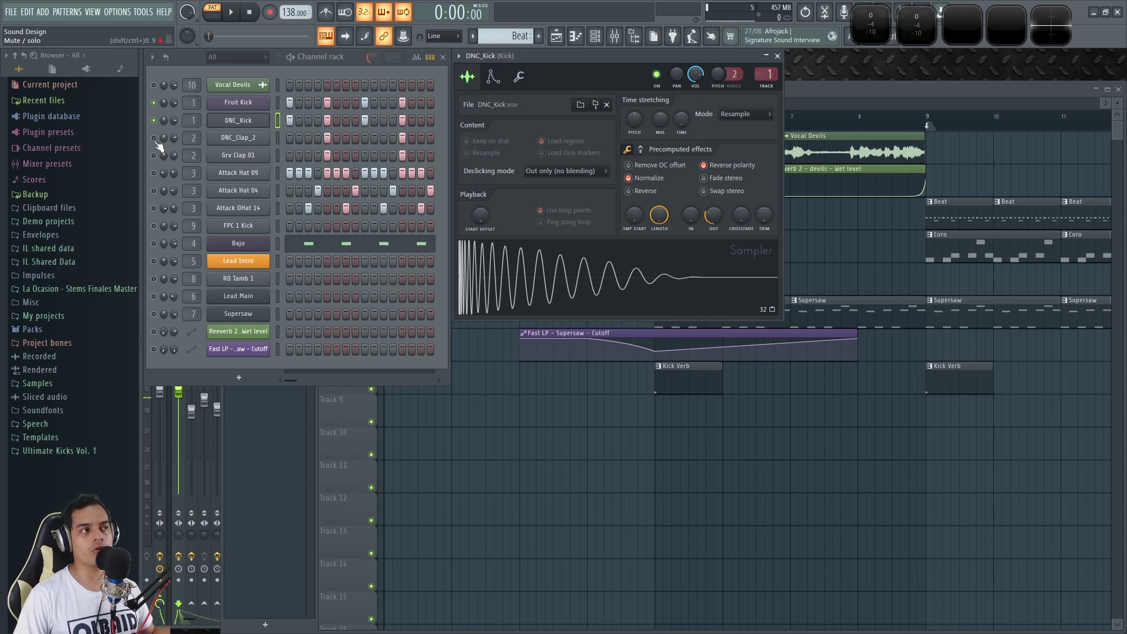
Unmute DNC_Clap_2 and Grv Clap 01 and play the beat with both claps and kicks
{"action": "left_click", "coordinate": [278, 139]}
{"action": "left_click", "coordinate": [278, 154]}
{"action": "key", "text": "q"}
{"action": "left_click", "coordinate": [154, 138]}
{"action": "left_click", "coordinate": [154, 155]}
{"action": "key", "text": "space"}
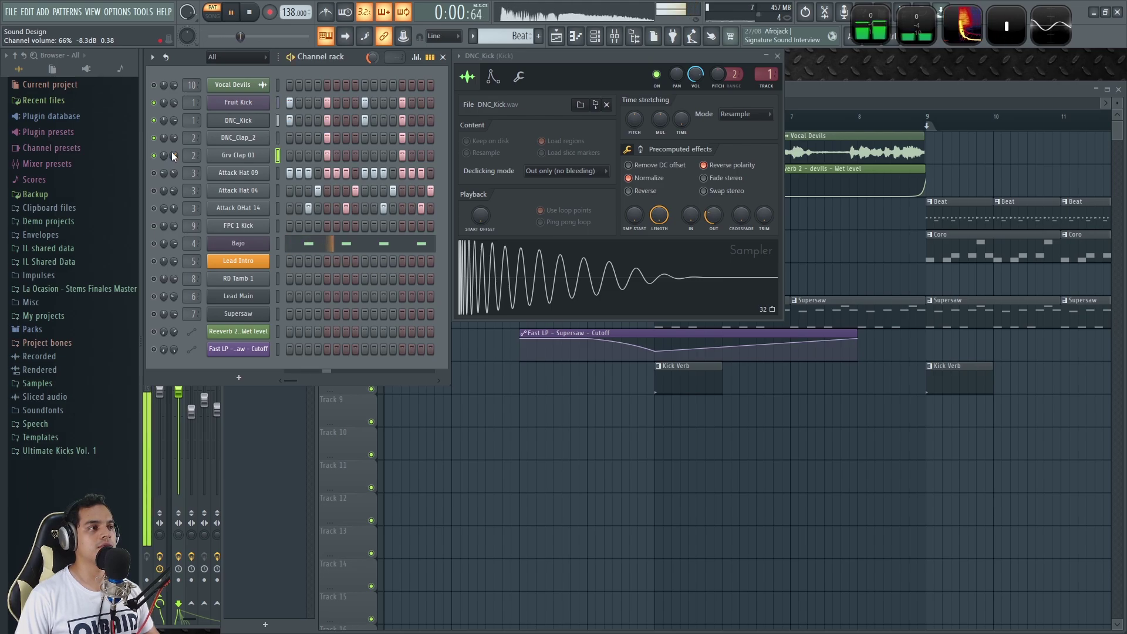
{"action": "key", "text": "space"}
Unmute Attack Hat 09, play the beat, and try the main swing at 27%
{"action": "left_click", "coordinate": [154, 173]}
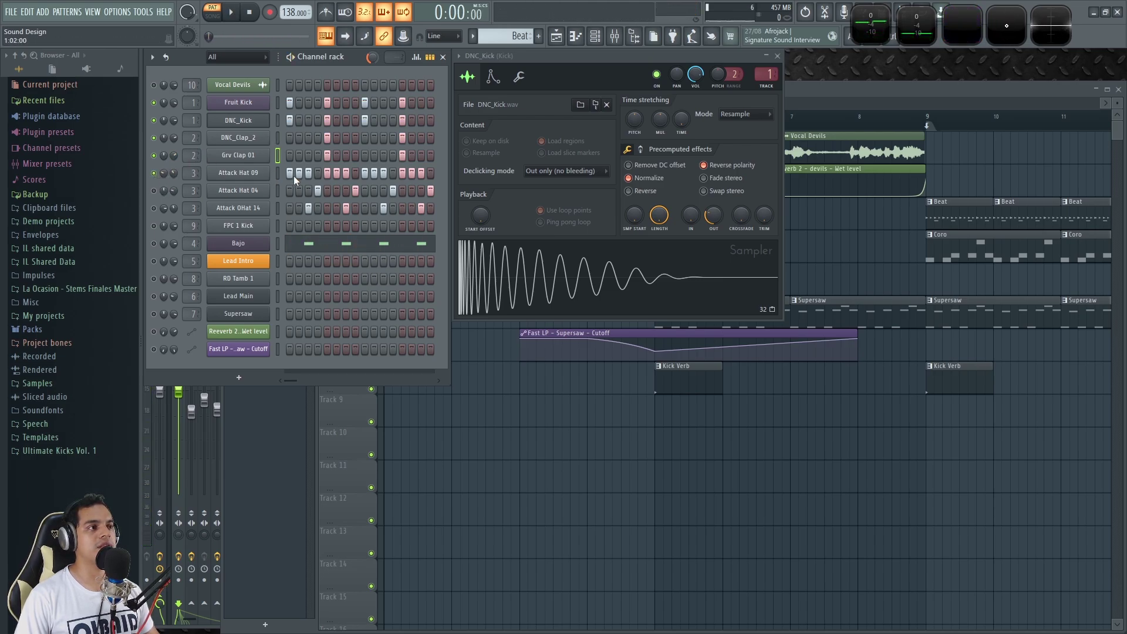
{"action": "key", "text": "space"}
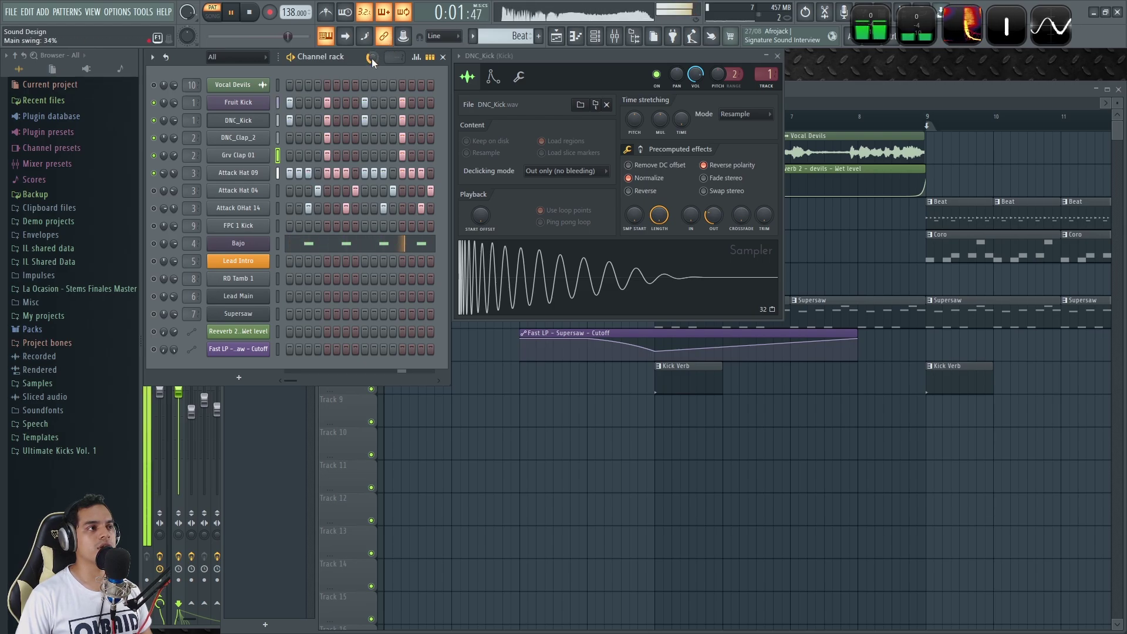
{"action": "left_click_drag", "start_coordinate": [372, 58], "coordinate": [371, 63]}
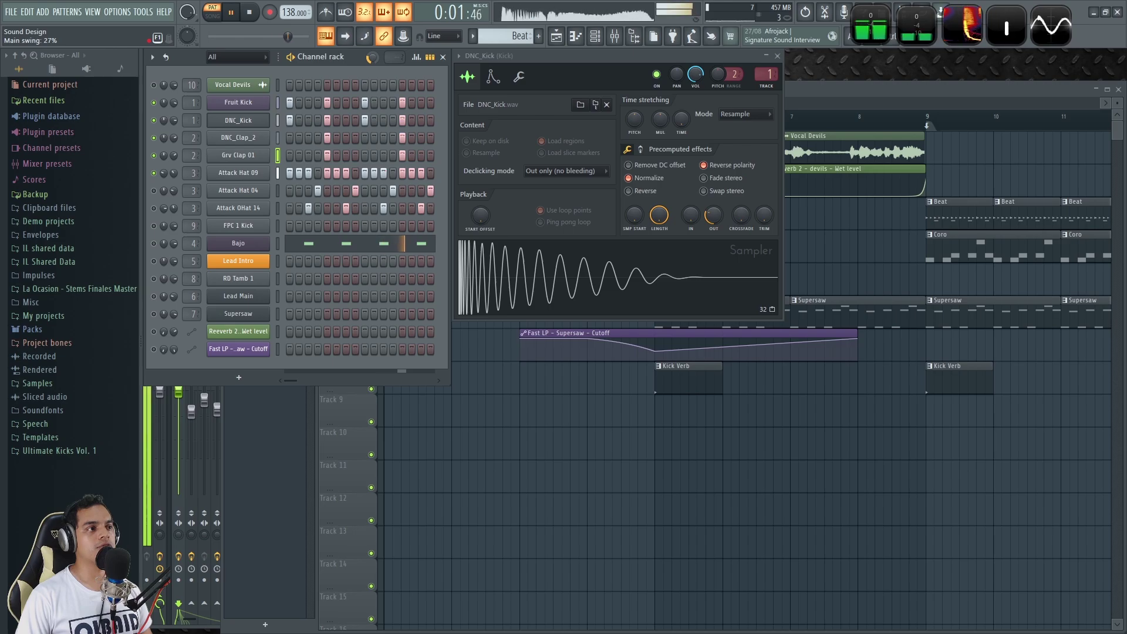
Unmute Attack OHat 14 and Attack Hat 04 and play the beat with them
{"action": "left_click", "coordinate": [153, 208]}
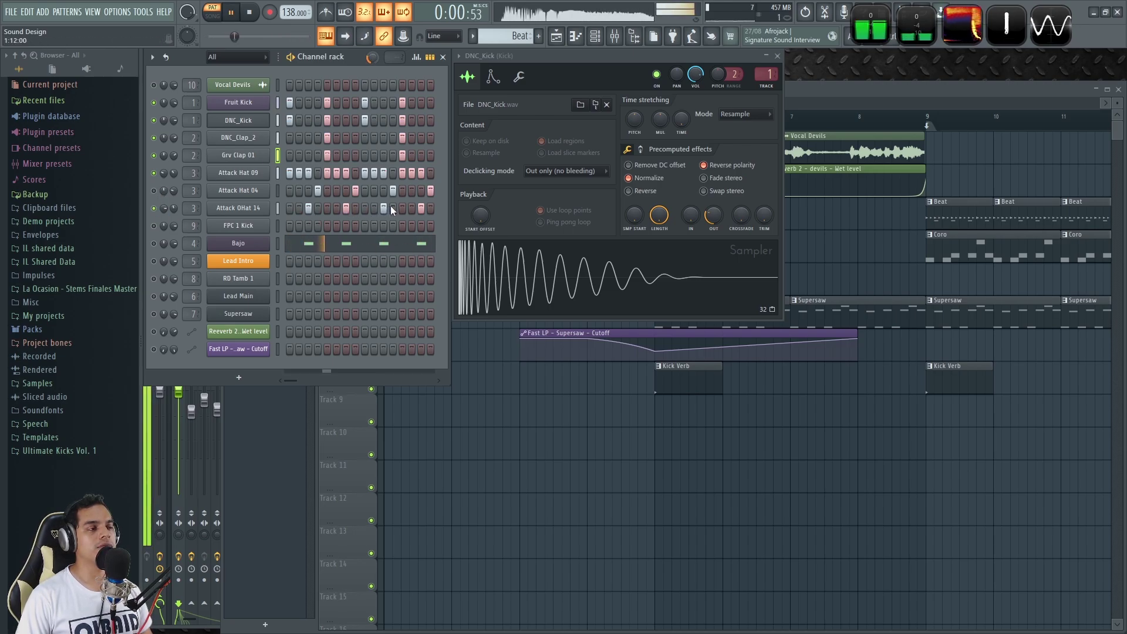
{"action": "key", "text": "space"}
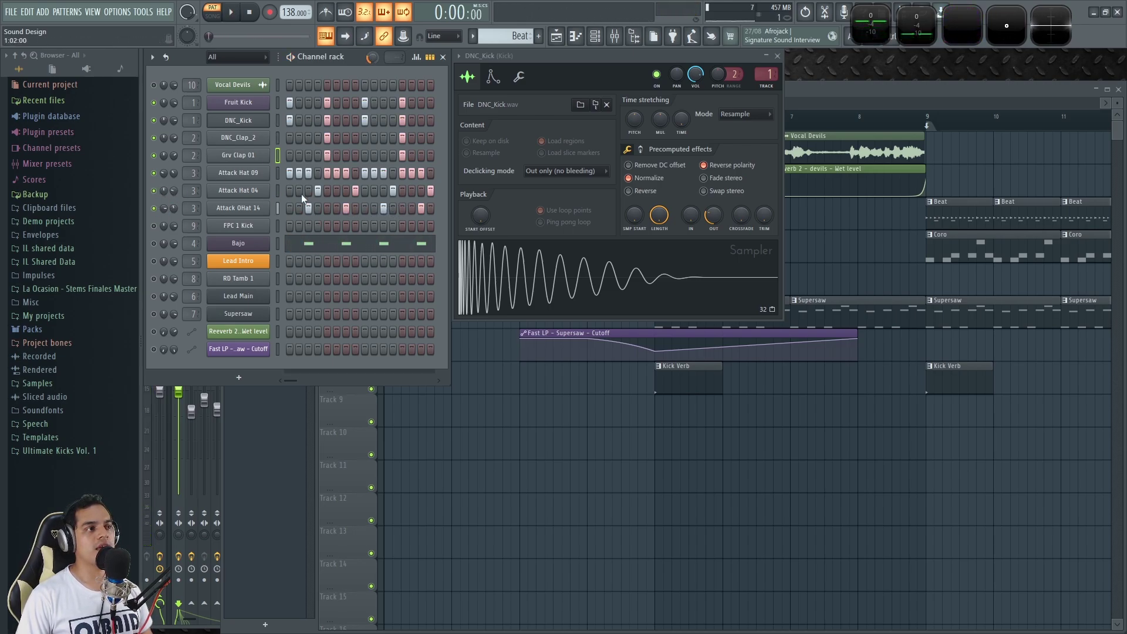
{"action": "key", "text": "space"}
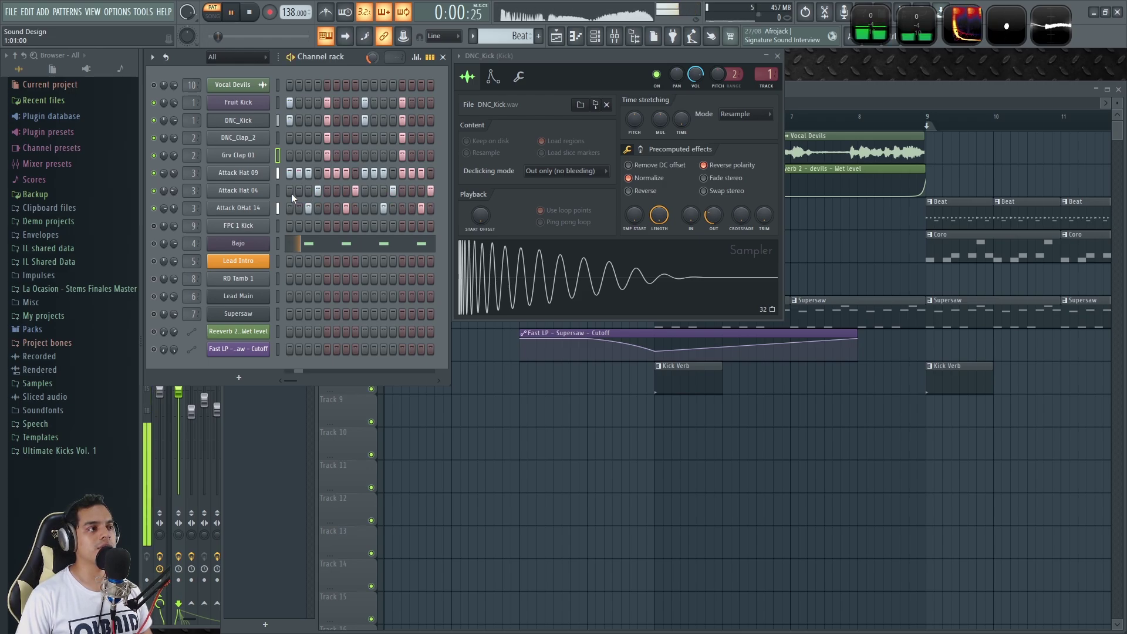
Mute Attack Hat 09 and Attack OHat 14 during playback to audition Attack Hat 04, and stop playback
{"action": "left_click", "coordinate": [153, 174]}
{"action": "left_click", "coordinate": [154, 209]}
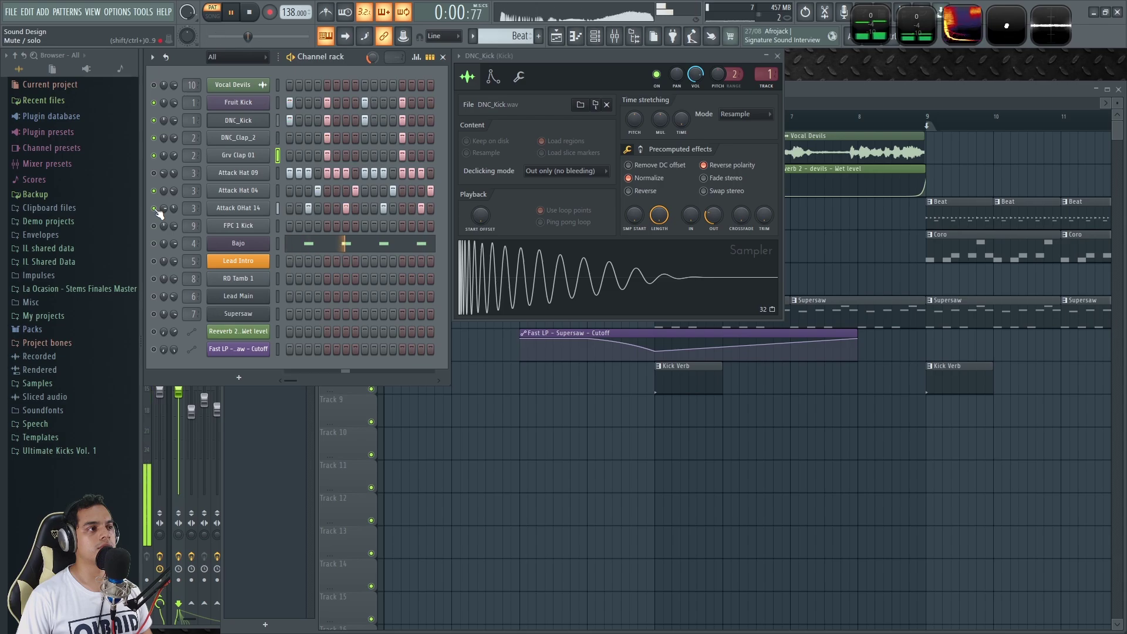
{"action": "key", "text": "space"}
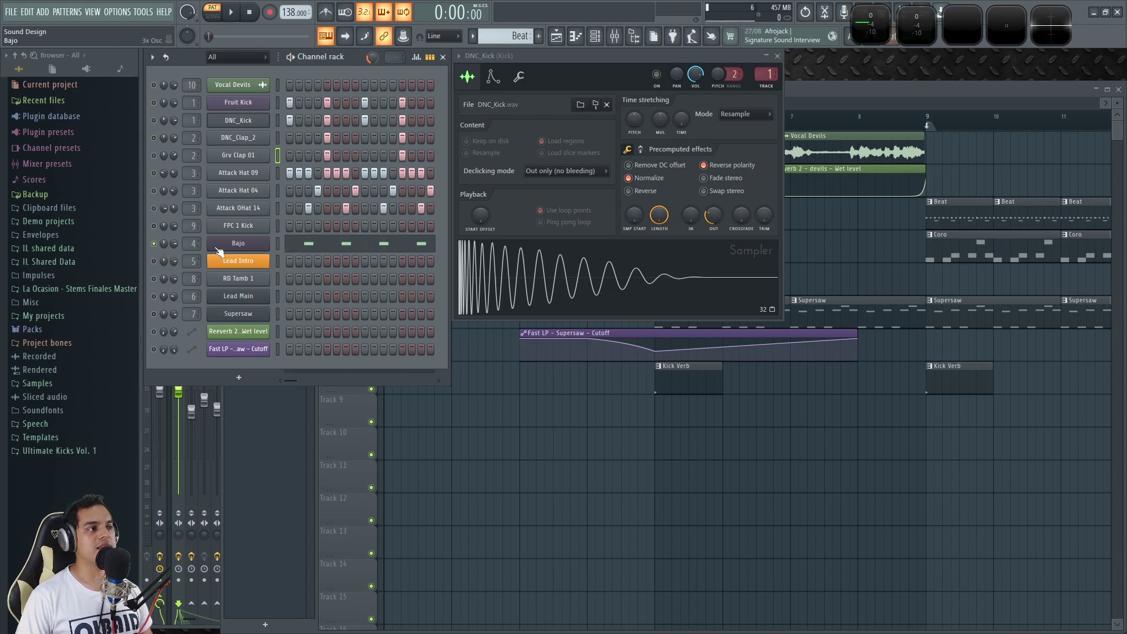
Open the Bajo channel's 3x Osc, examine its oscillators and volume envelope, and close it
{"action": "left_click", "coordinate": [232, 245]}
{"action": "left_click", "coordinate": [435, 240]}
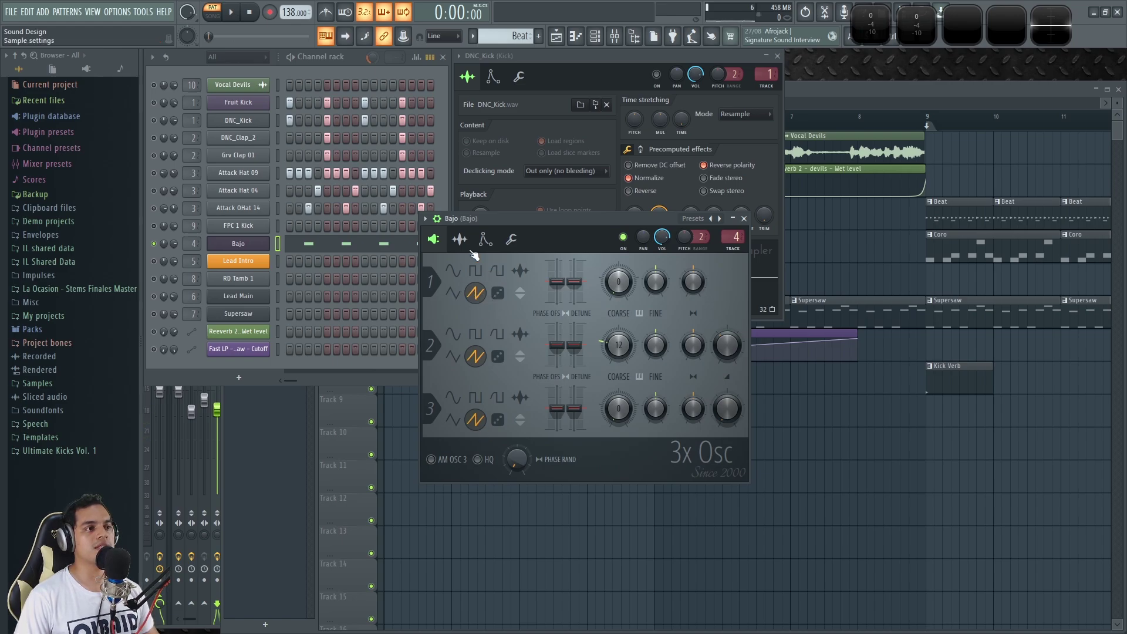
{"action": "left_click", "coordinate": [485, 239]}
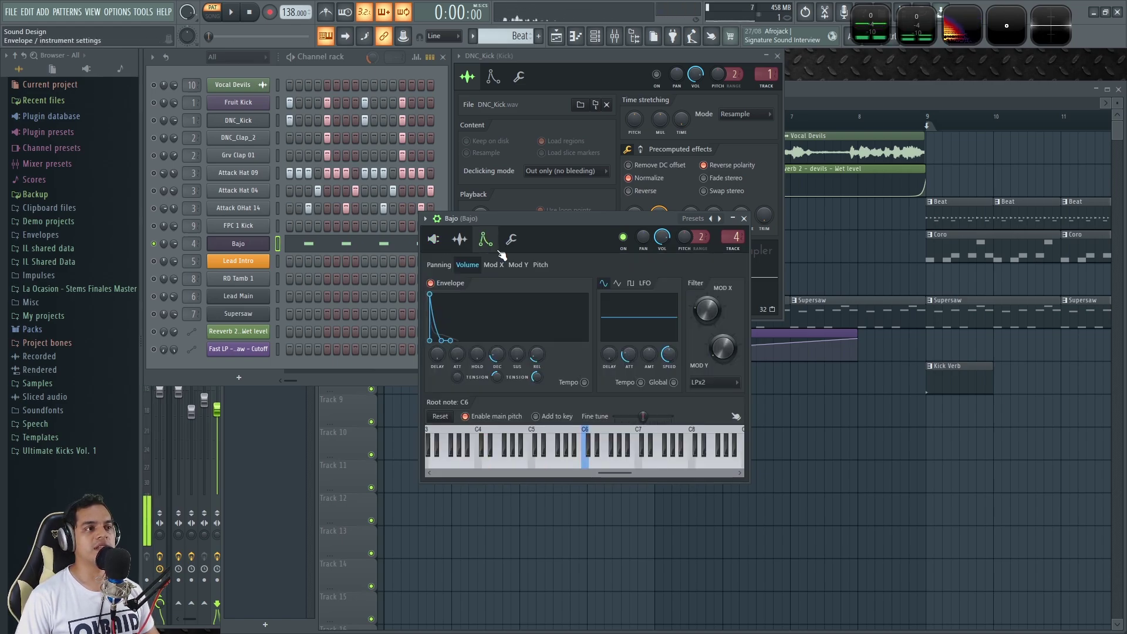
{"action": "left_click", "coordinate": [745, 218]}
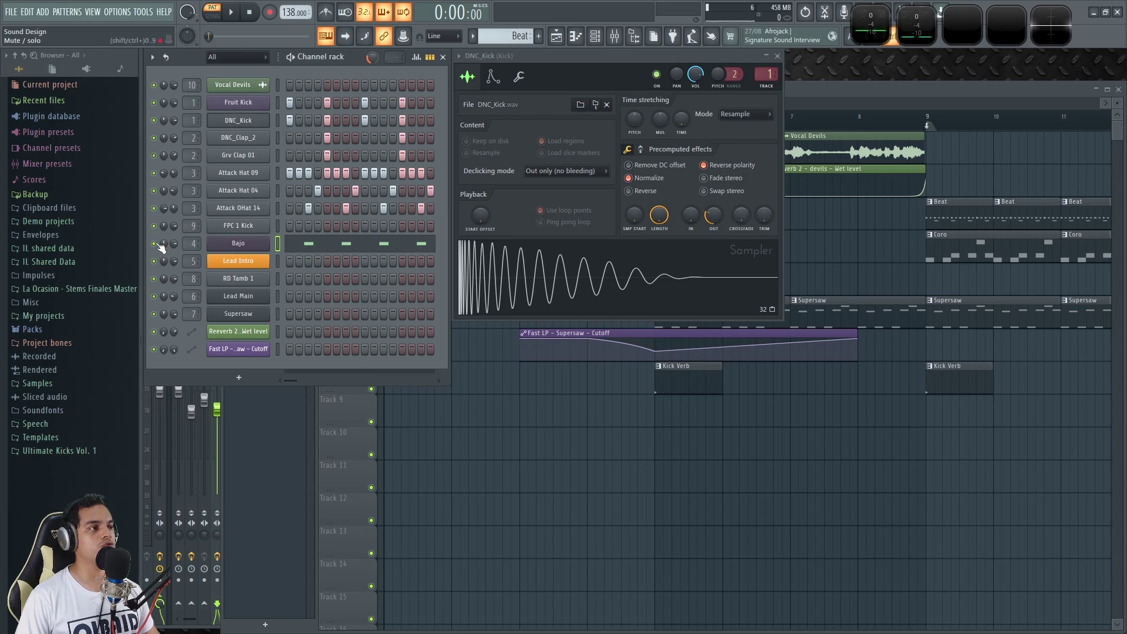
Play the Beat pattern with all its drums and the bass, and return to the Playlist with the song position at bar 5
{"action": "key", "text": "space"}
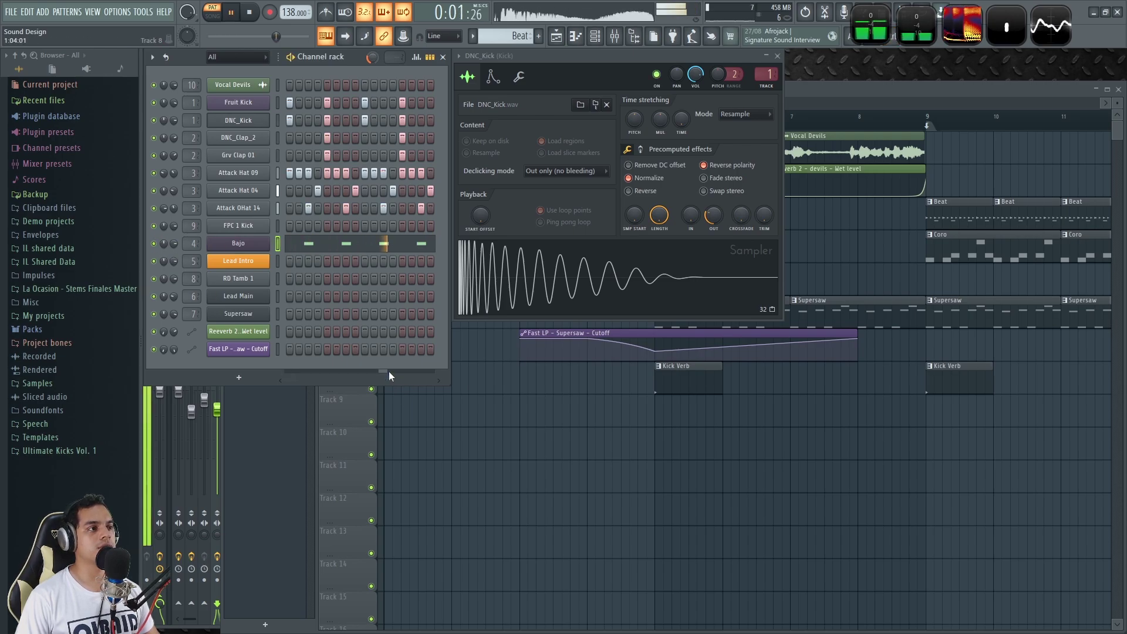
{"action": "left_click", "coordinate": [354, 252]}
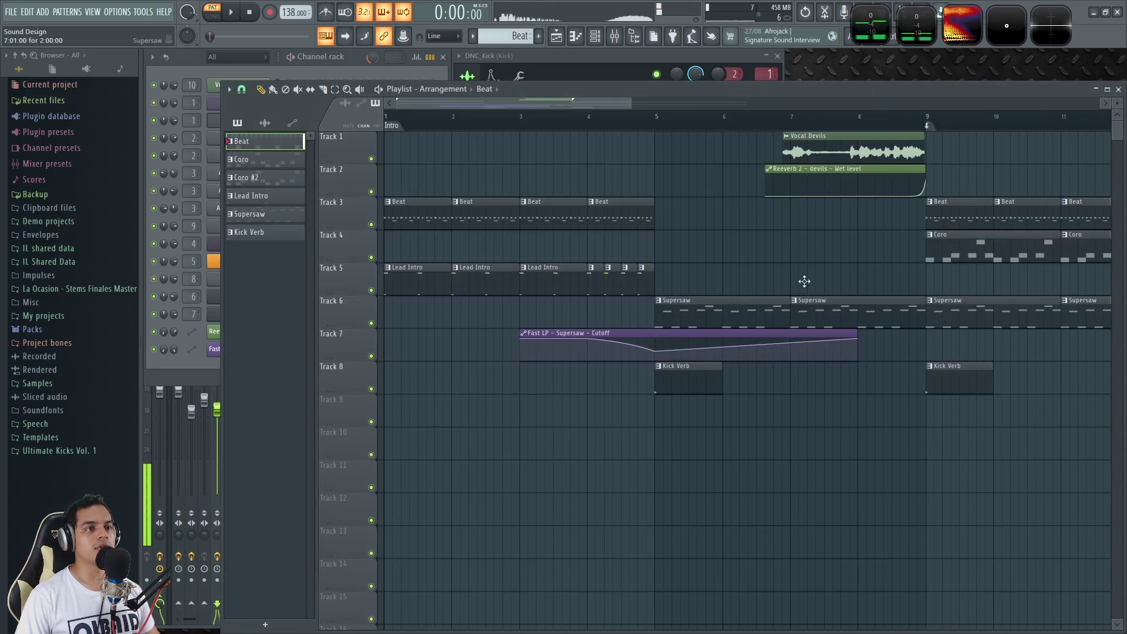
{"action": "left_click", "coordinate": [661, 121]}
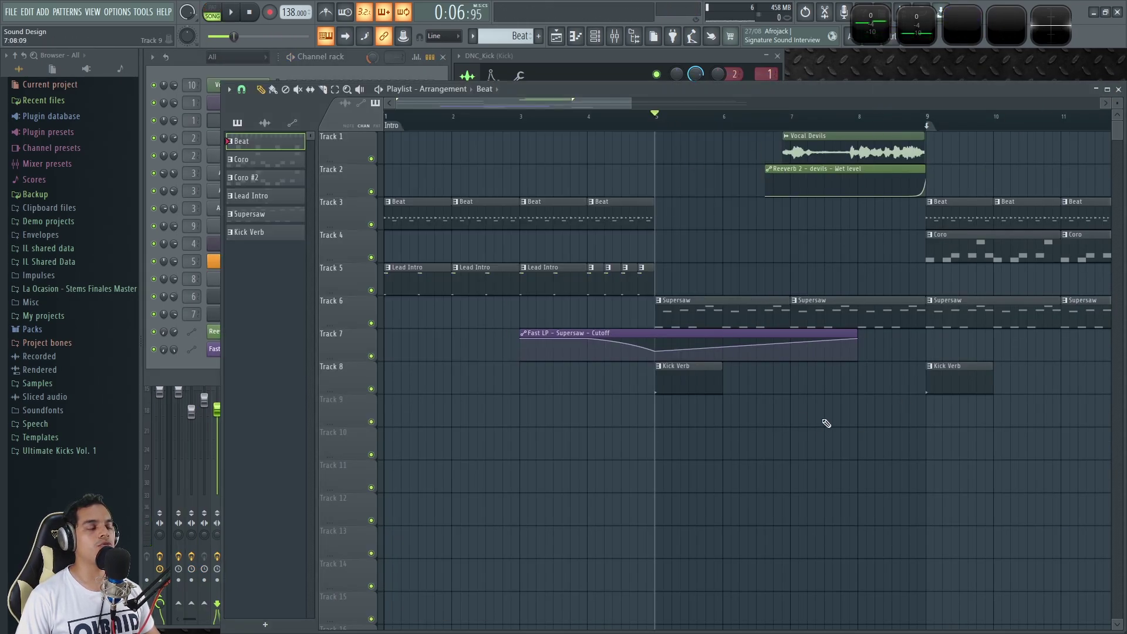
Play the arrangement from the Supersaw build-up into the drop at bar 9 and follow the playback
{"action": "scroll", "coordinate": [707, 123], "scroll_direction": "up", "scroll_amount": 2}
{"action": "left_click", "coordinate": [626, 123]}
{"action": "scroll", "coordinate": [744, 437], "scroll_direction": "down", "scroll_amount": 3}
{"action": "key", "text": "space"}
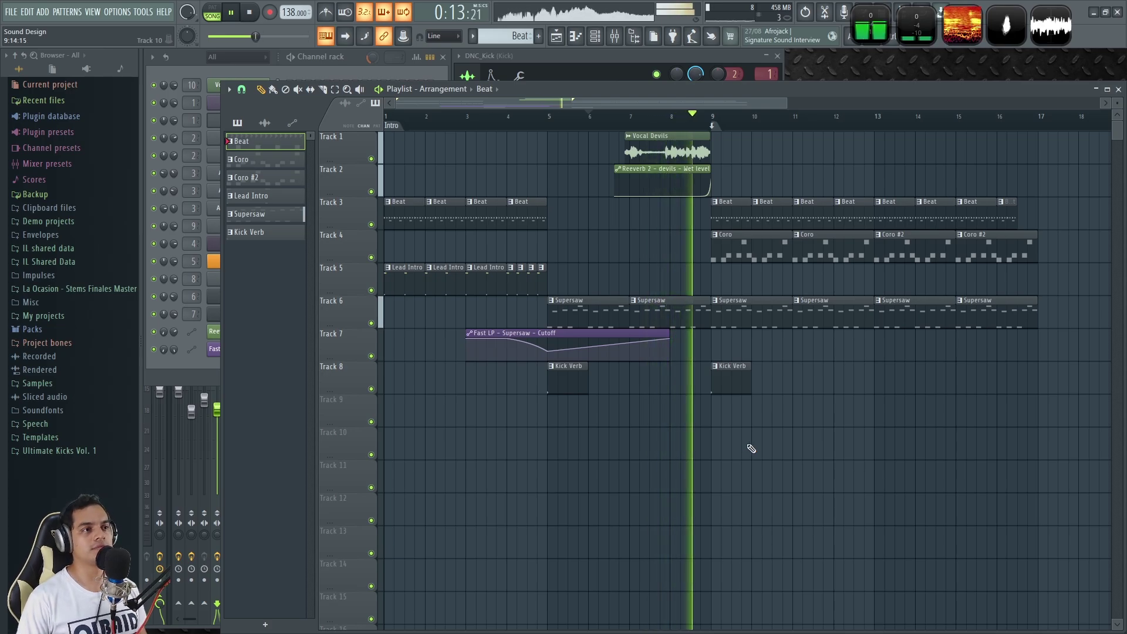
{"action": "scroll", "coordinate": [745, 448], "scroll_direction": "up", "scroll_amount": 3}
{"action": "scroll", "coordinate": [787, 395], "scroll_direction": "down", "scroll_amount": 3}
{"action": "scroll", "coordinate": [744, 369], "scroll_direction": "up", "scroll_amount": 4}
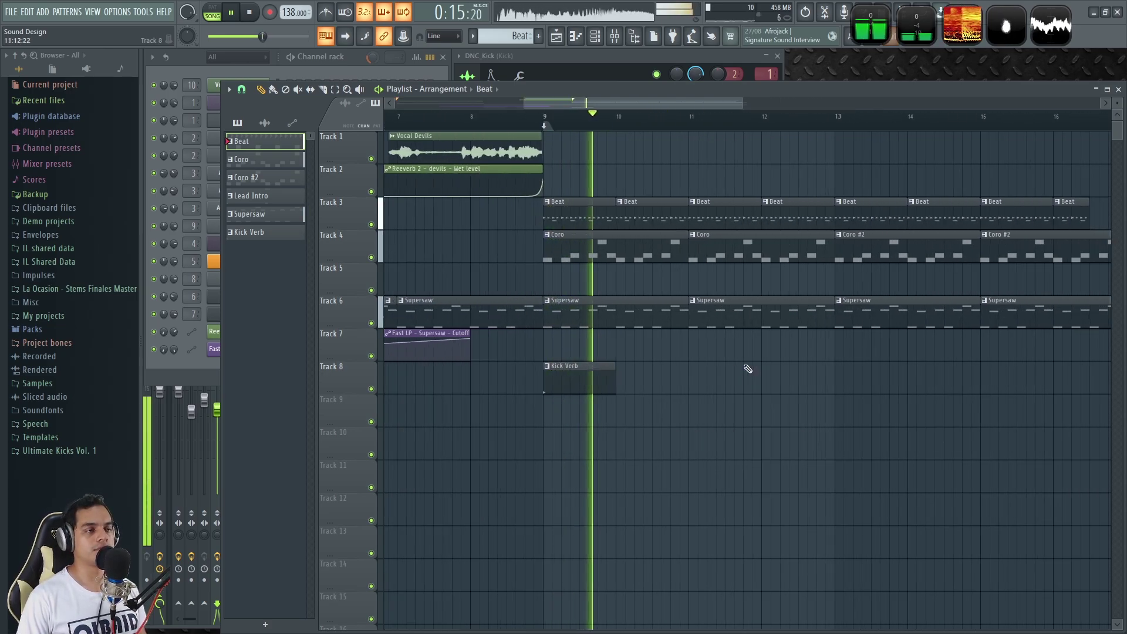
{"action": "left_click_drag", "start_coordinate": [765, 373], "coordinate": [660, 399]}
Open the DNC_Kick sampler during playback, toggle Reverse polarity to compare the kick, and leave it off
{"action": "key", "text": "F6"}
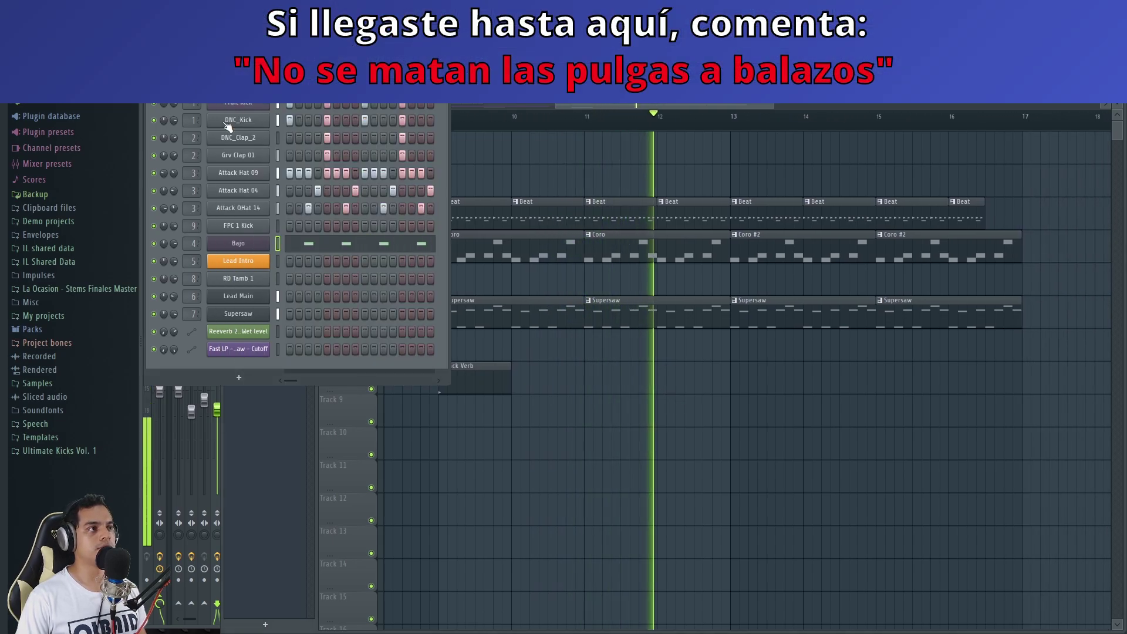
{"action": "left_click", "coordinate": [226, 121]}
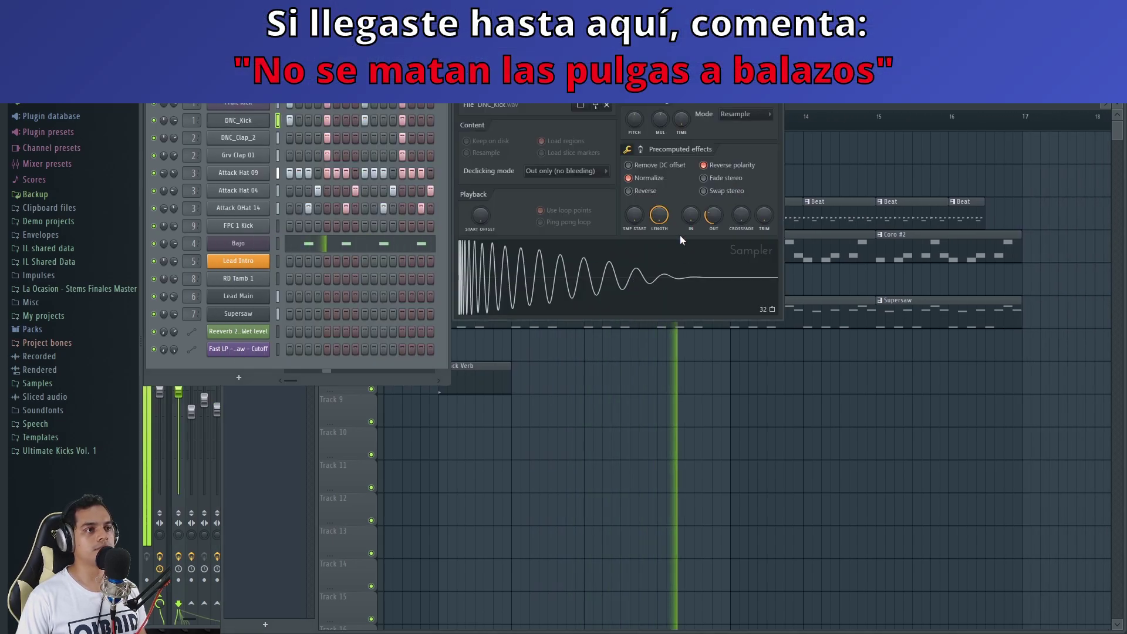
{"action": "left_click", "coordinate": [708, 168]}
{"action": "left_click", "coordinate": [707, 167]}
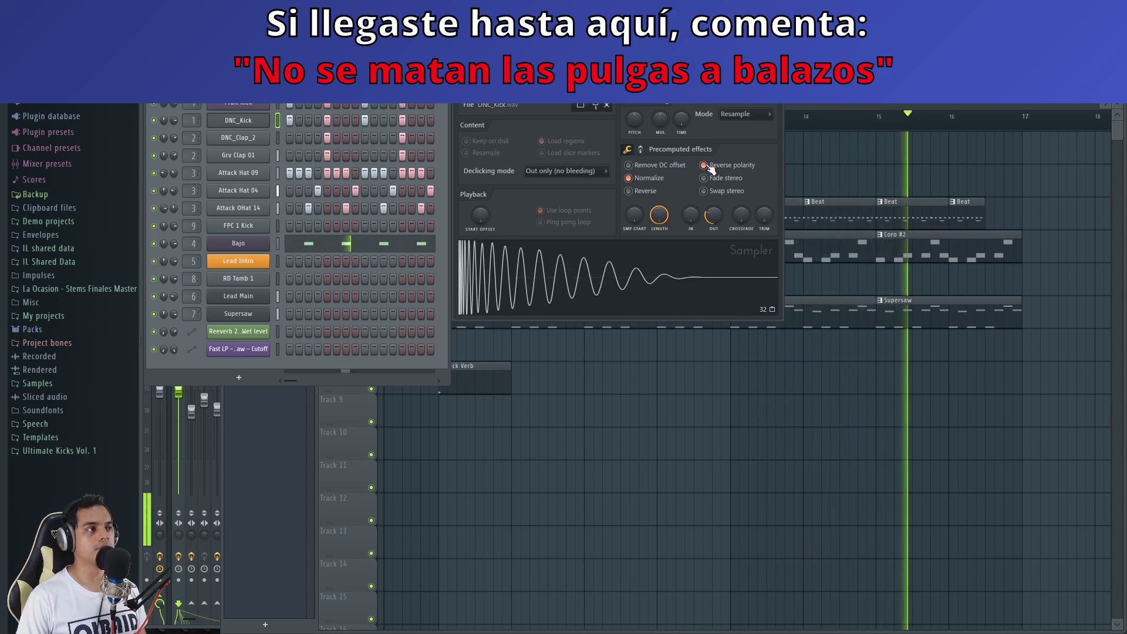
{"action": "left_click", "coordinate": [707, 166]}
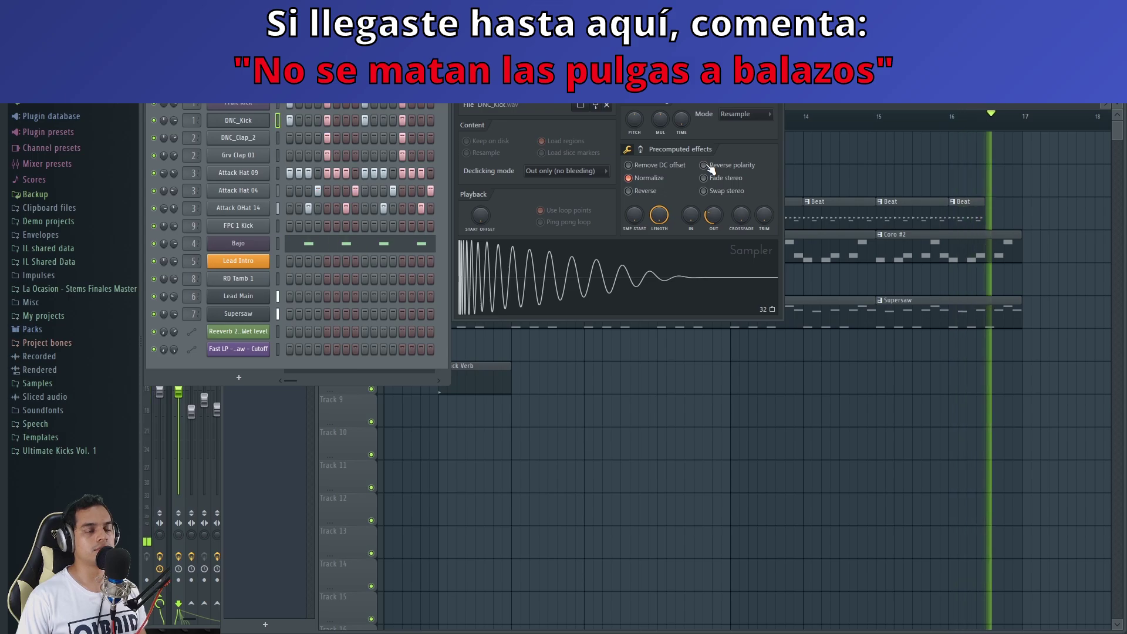
Return to the Playlist, show the whole arrangement, and stop the song's playback
{"action": "right_click", "coordinate": [849, 418]}
{"action": "scroll", "coordinate": [850, 417], "scroll_direction": "down", "scroll_amount": 4}
{"action": "left_click", "coordinate": [251, 12]}
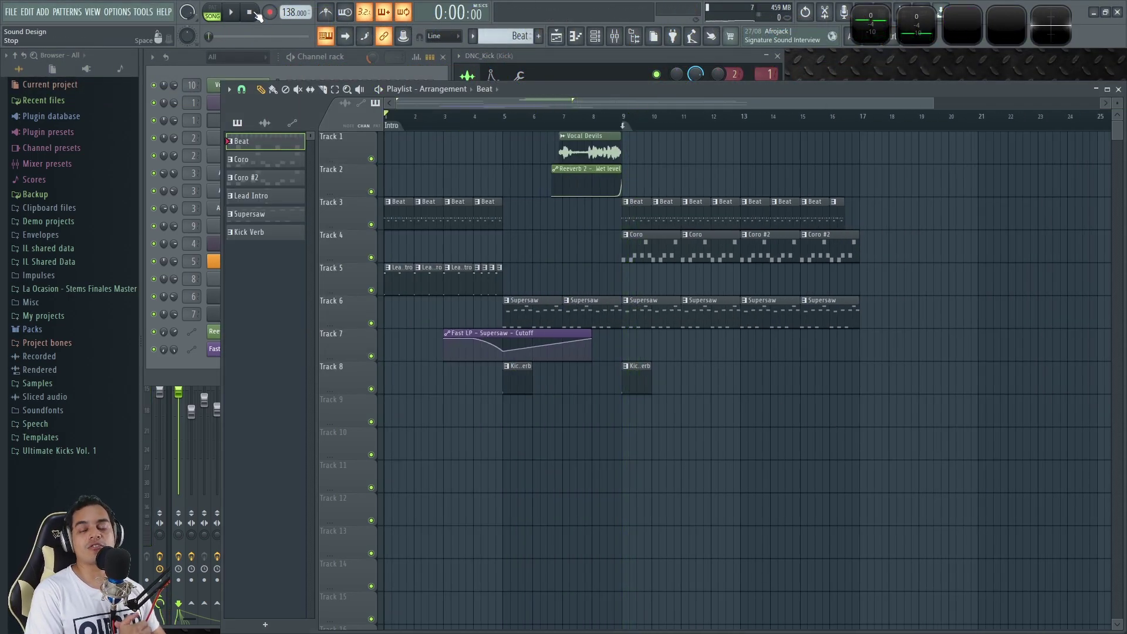